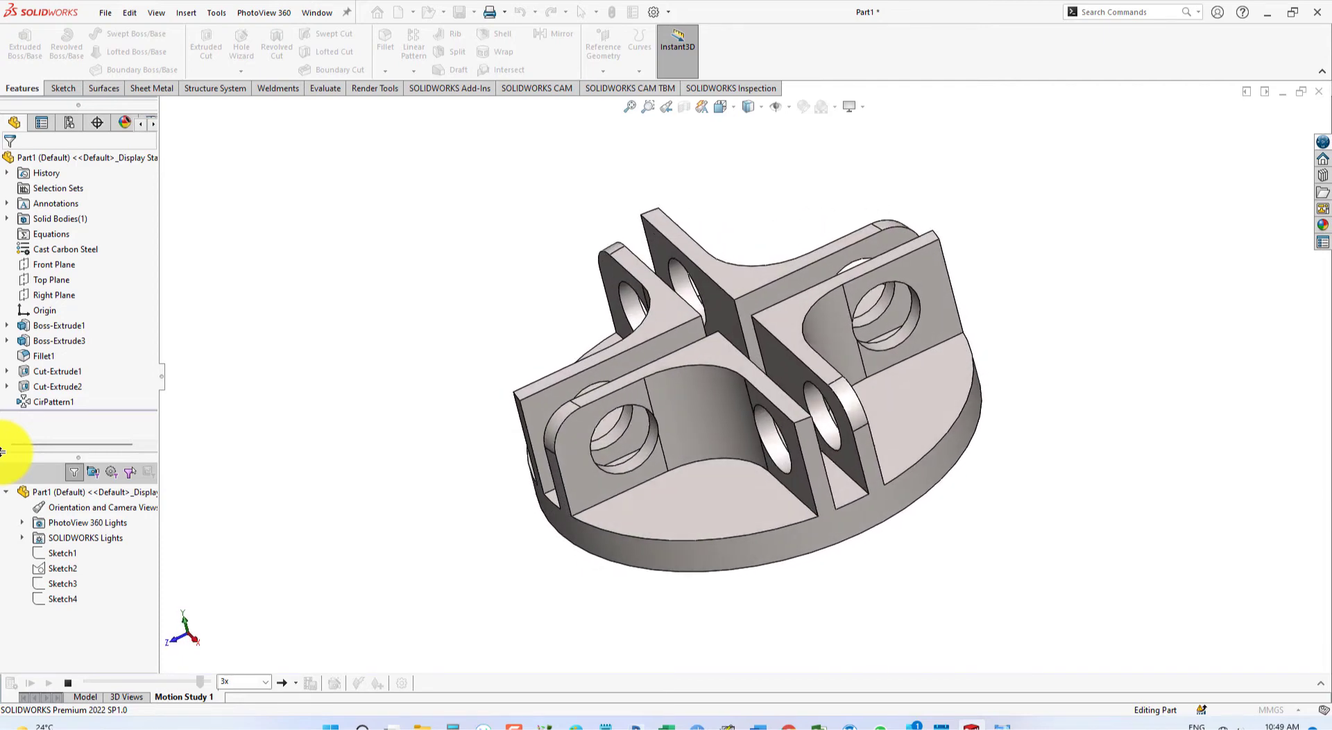
# Replay the finished part's motion study, then return to the blank Part1 in SOLIDWORKS.
pyautogui.click(26, 681)
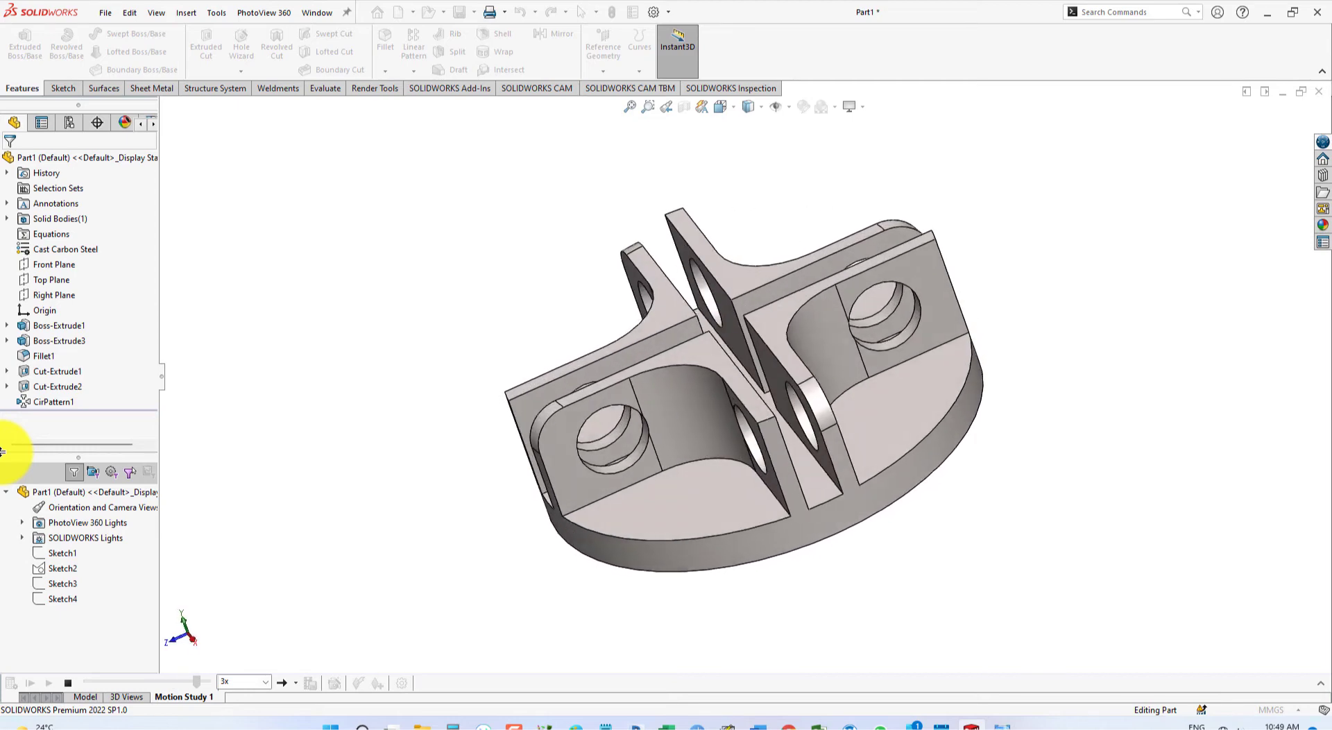
pyautogui.click(29, 682)
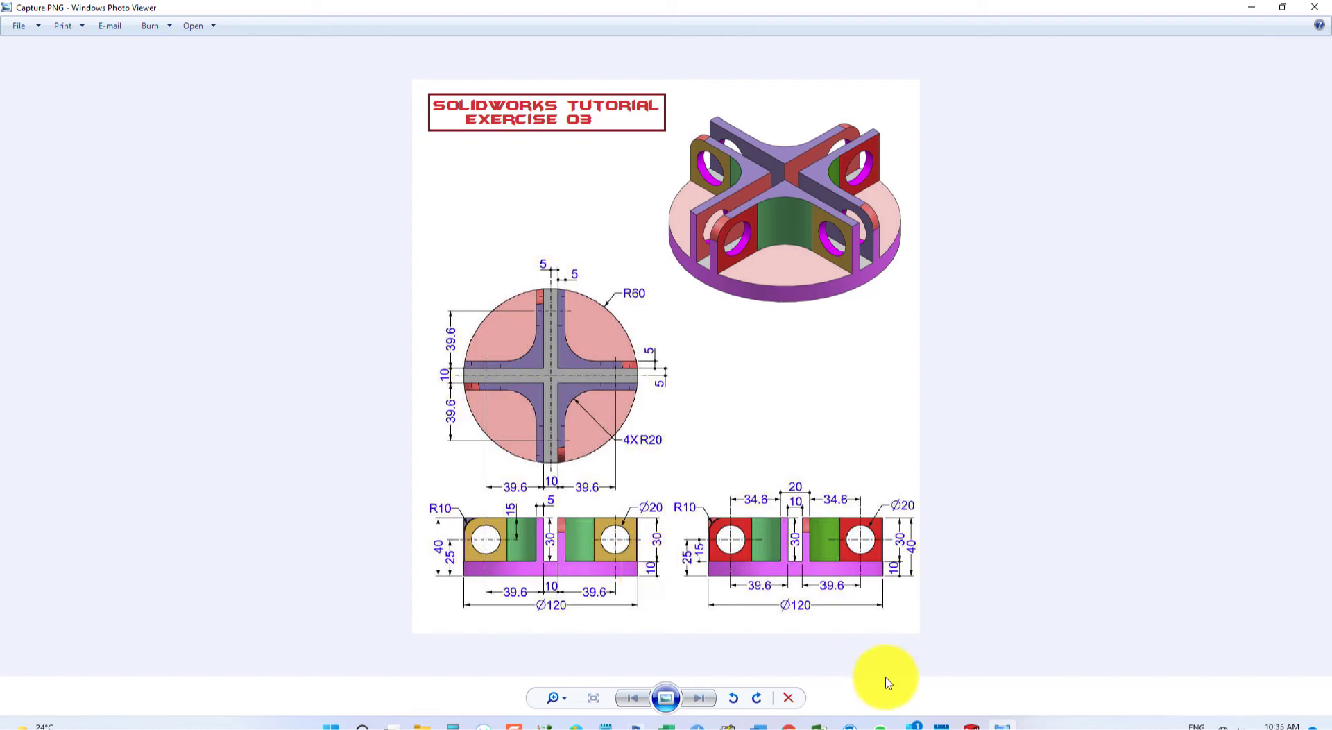
pyautogui.click(971, 726)
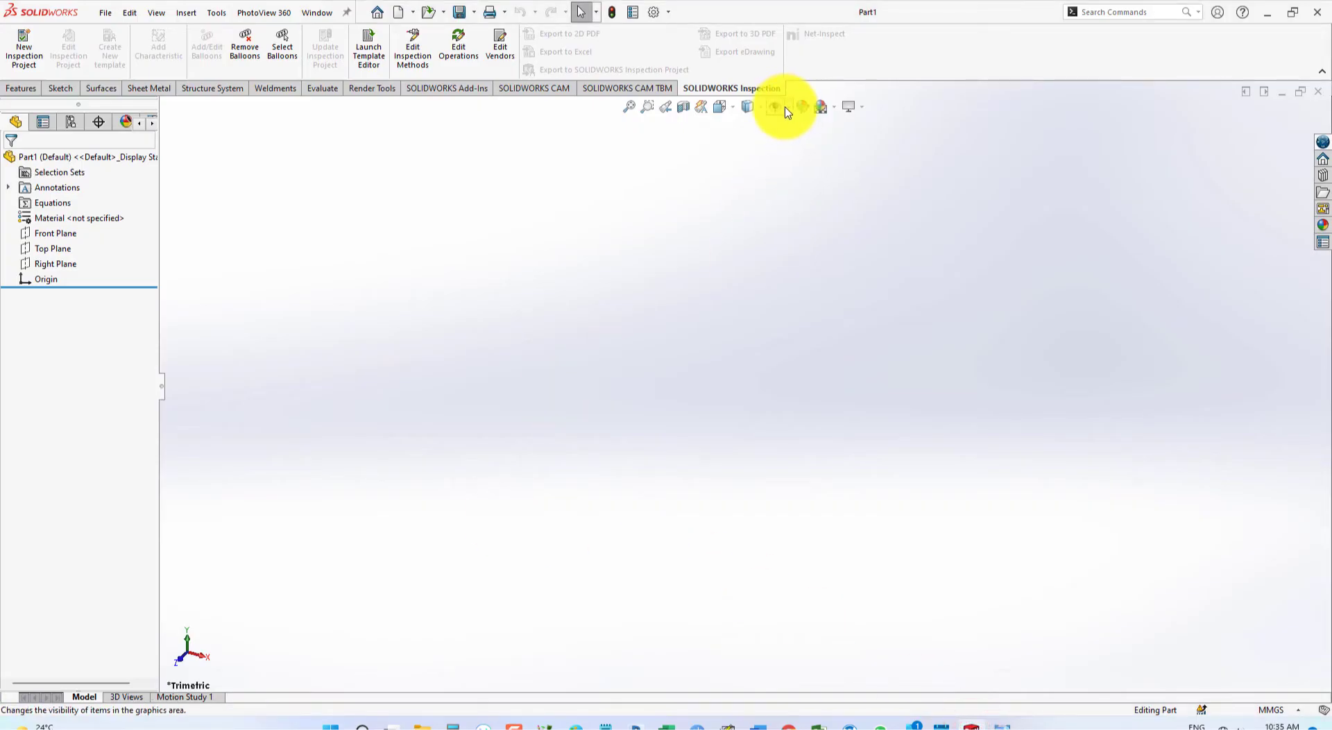
# Apply the Plain White scene and start a sketch on the Top Plane.
pyautogui.click(834, 107)
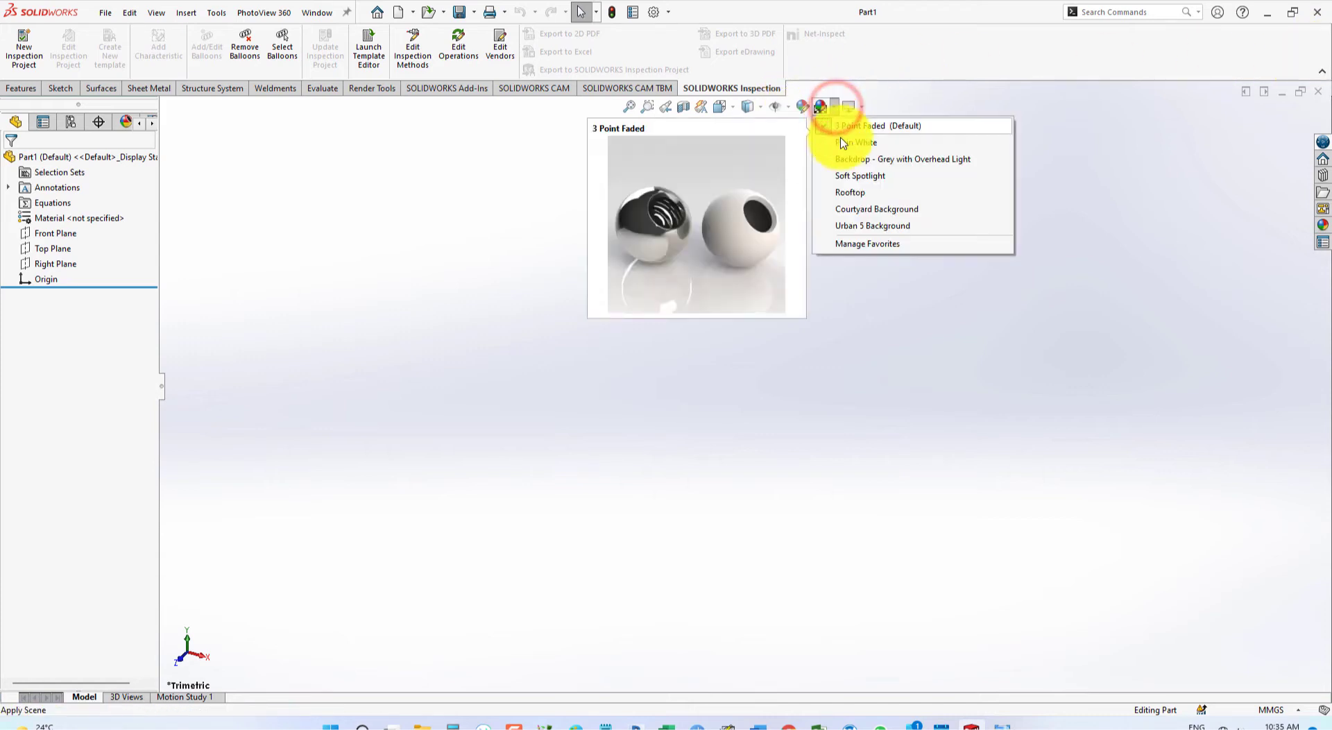
pyautogui.click(842, 145)
pyautogui.click(590, 351)
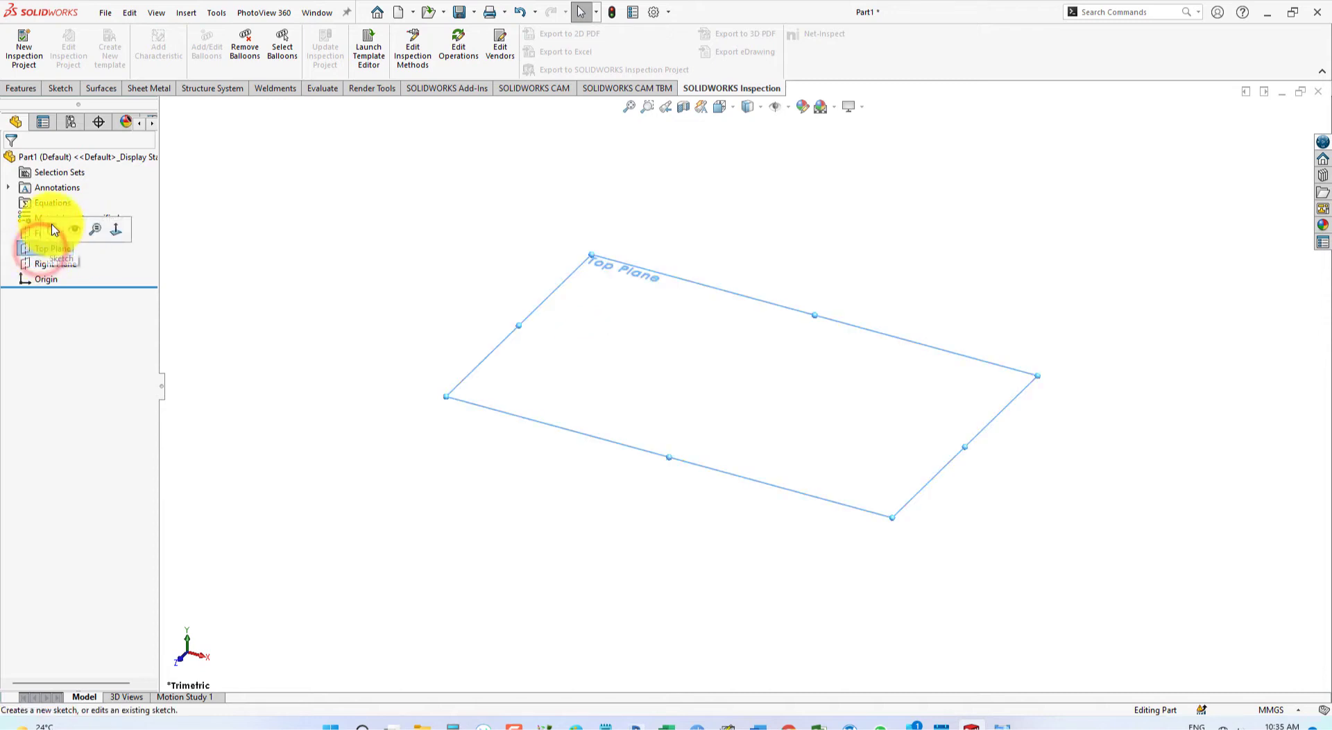
pyautogui.click(52, 228)
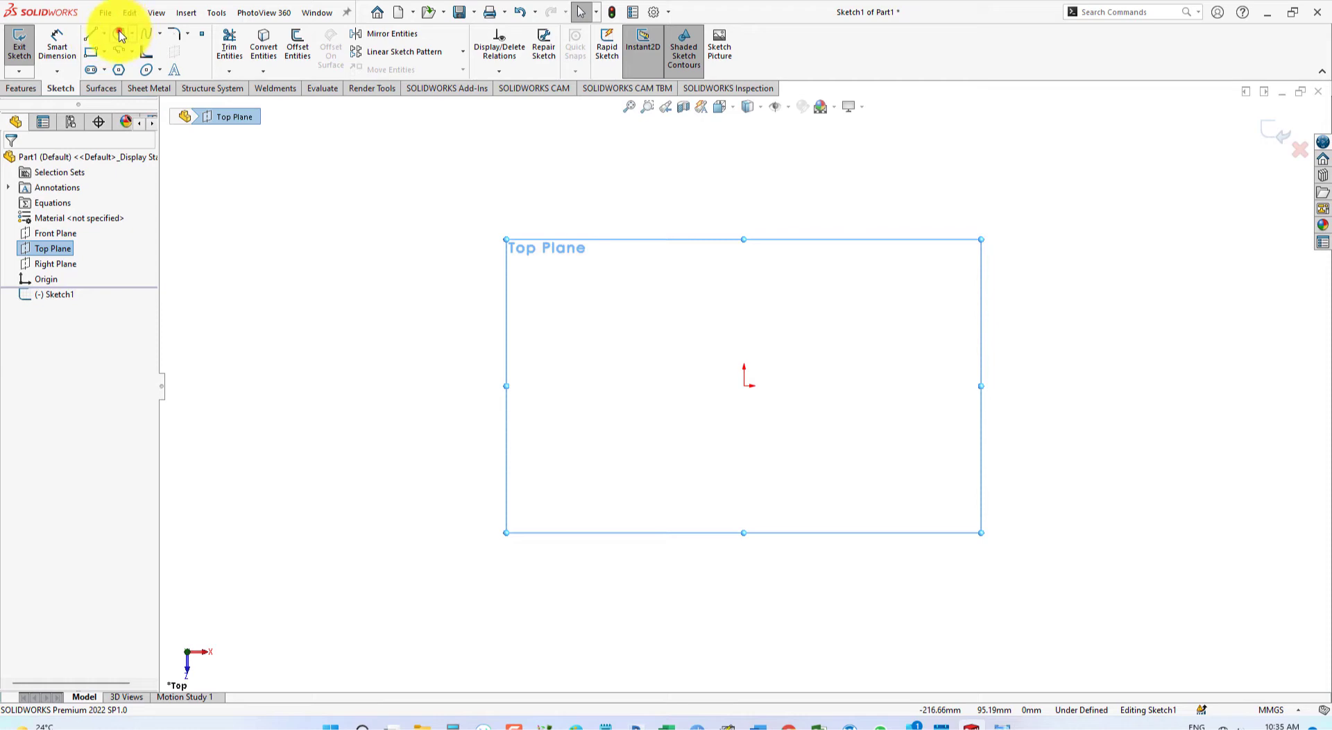
# Draw a circle centred on the origin and compare it with the reference drawing.
pyautogui.click(121, 36)
pyautogui.click(744, 385)
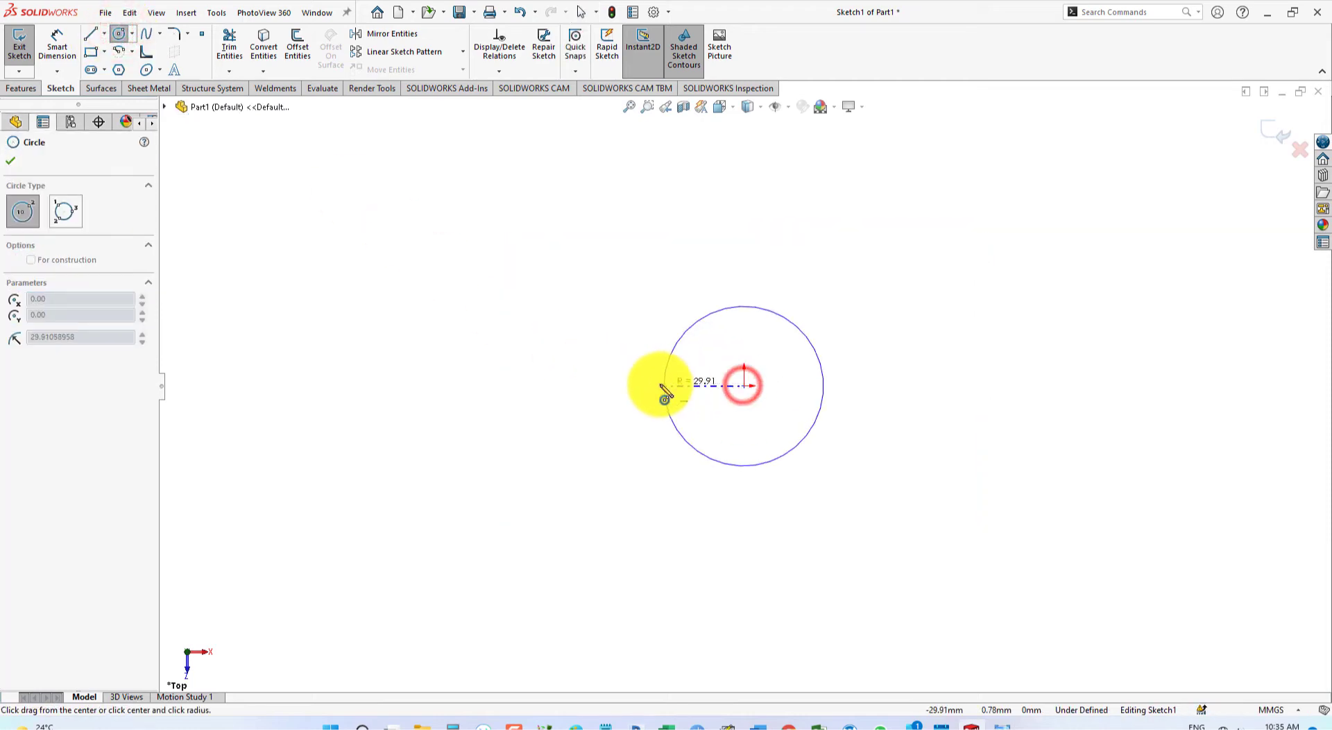
pyautogui.click(626, 385)
pyautogui.hotkey('alt', 'Tab')
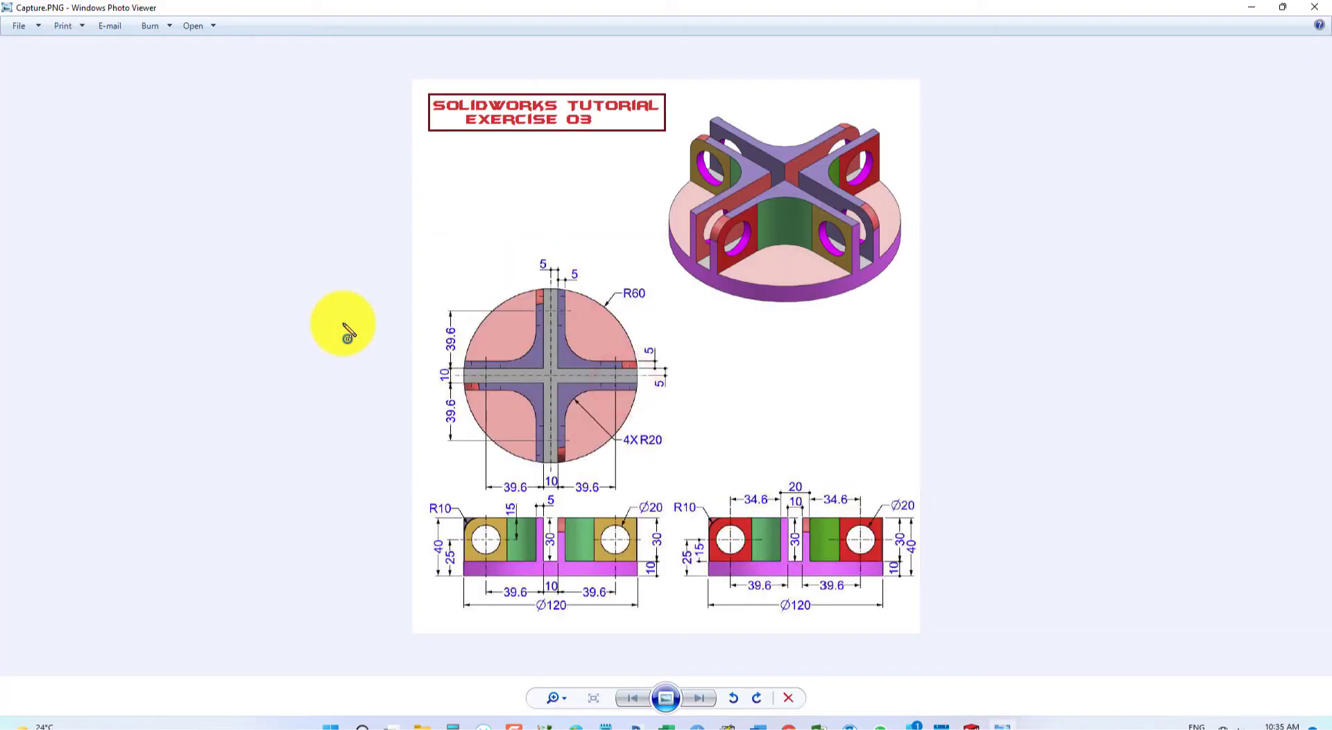
pyautogui.hotkey('alt', 'Tab')
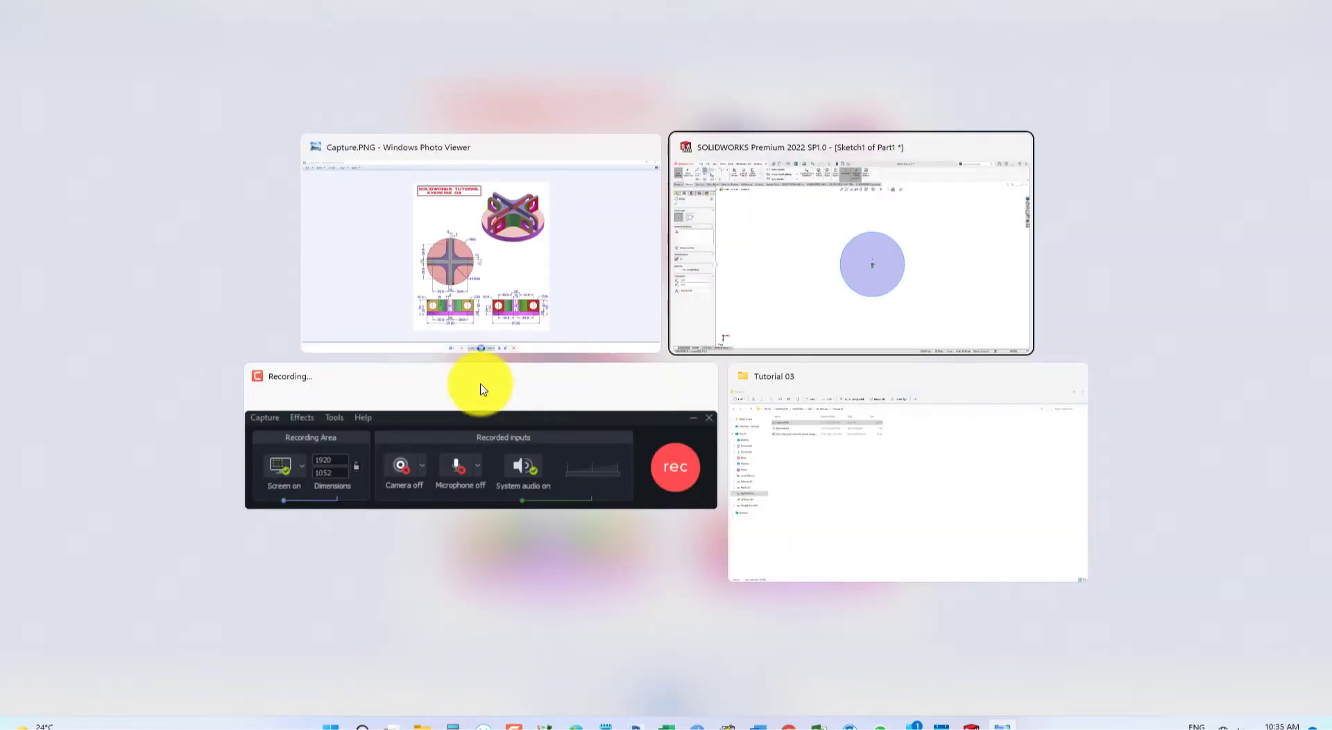
# Give the base circle a 120 mm diameter dimension, checking the reference drawing.
pyautogui.click(60, 40)
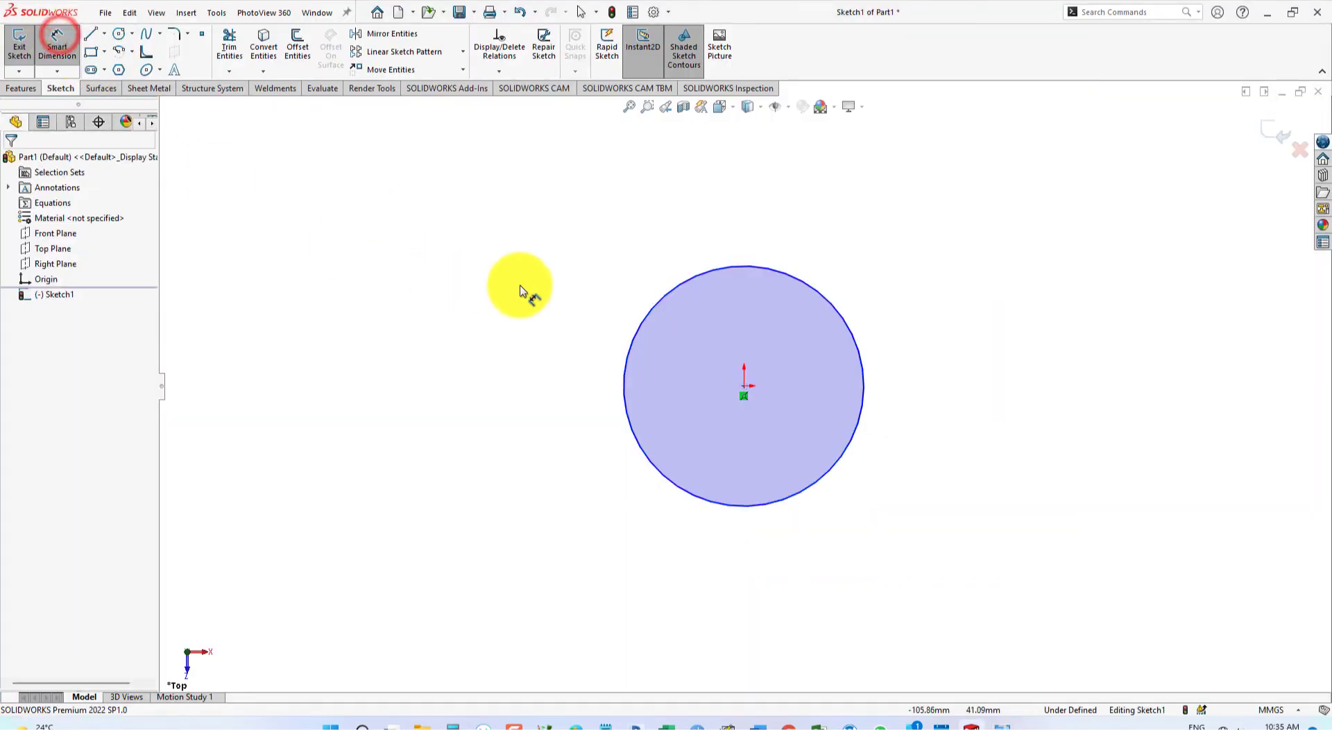
pyautogui.click(655, 304)
pyautogui.click(556, 232)
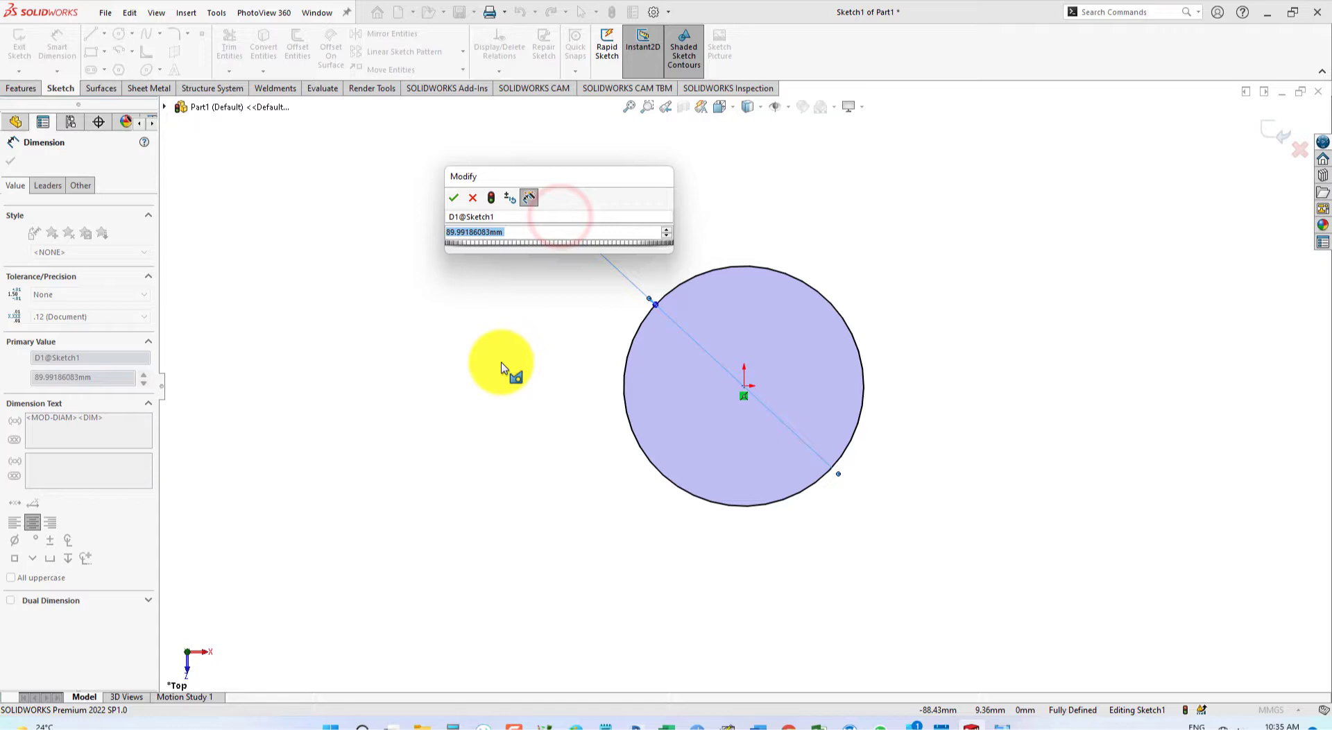
pyautogui.hotkey('alt', 'Tab')
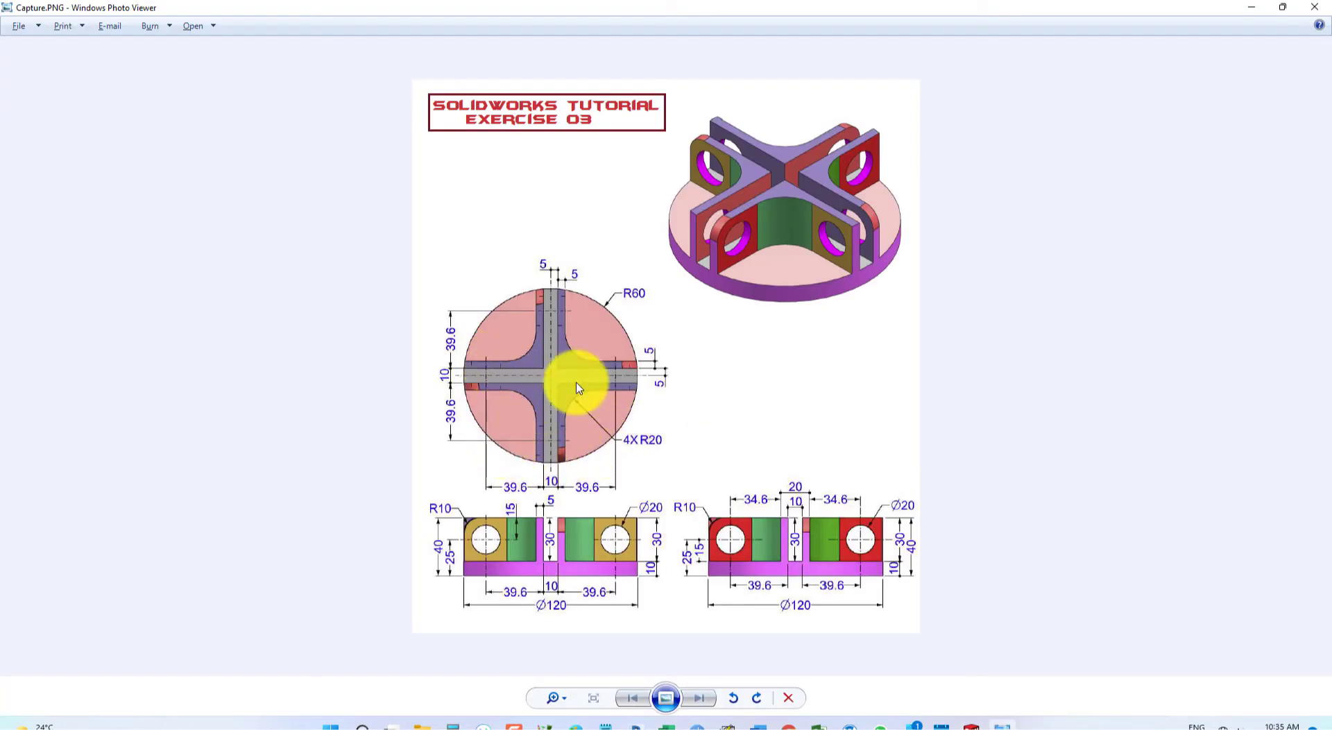
pyautogui.hotkey('alt', 'Tab')
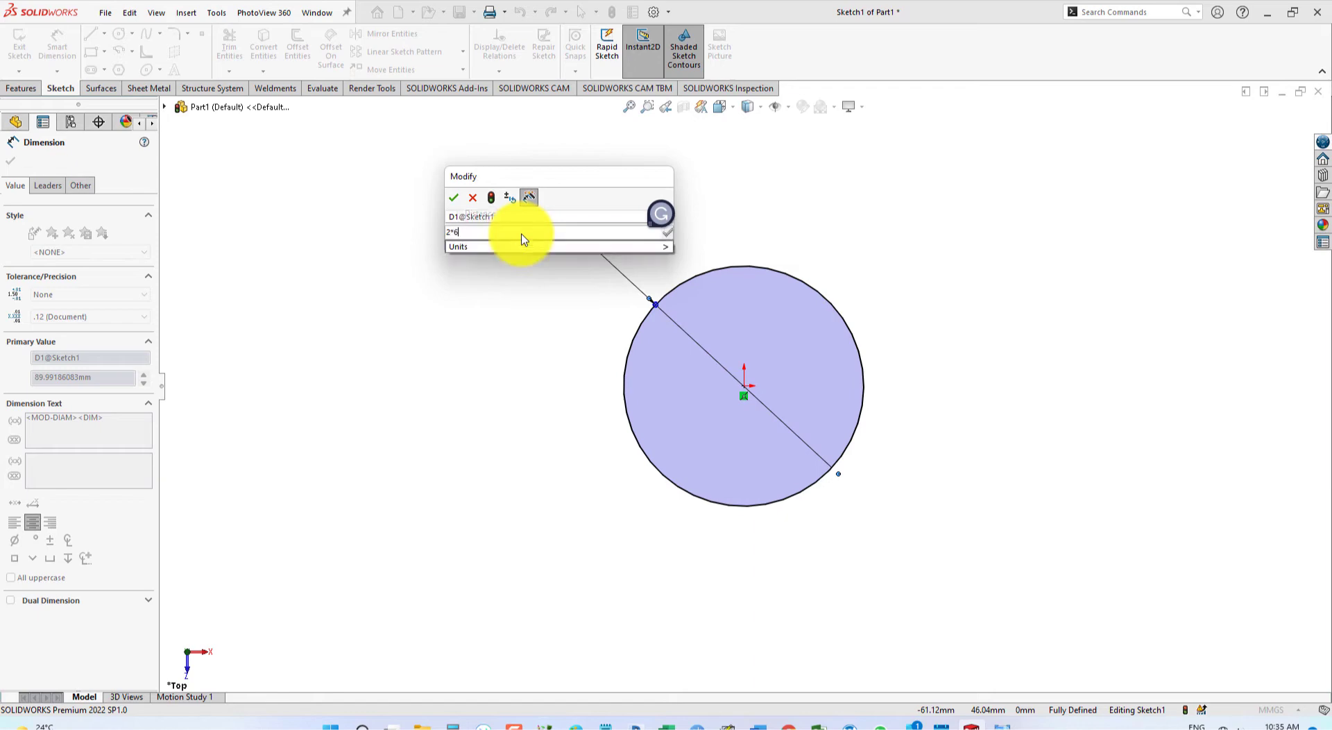
pyautogui.press('Return')
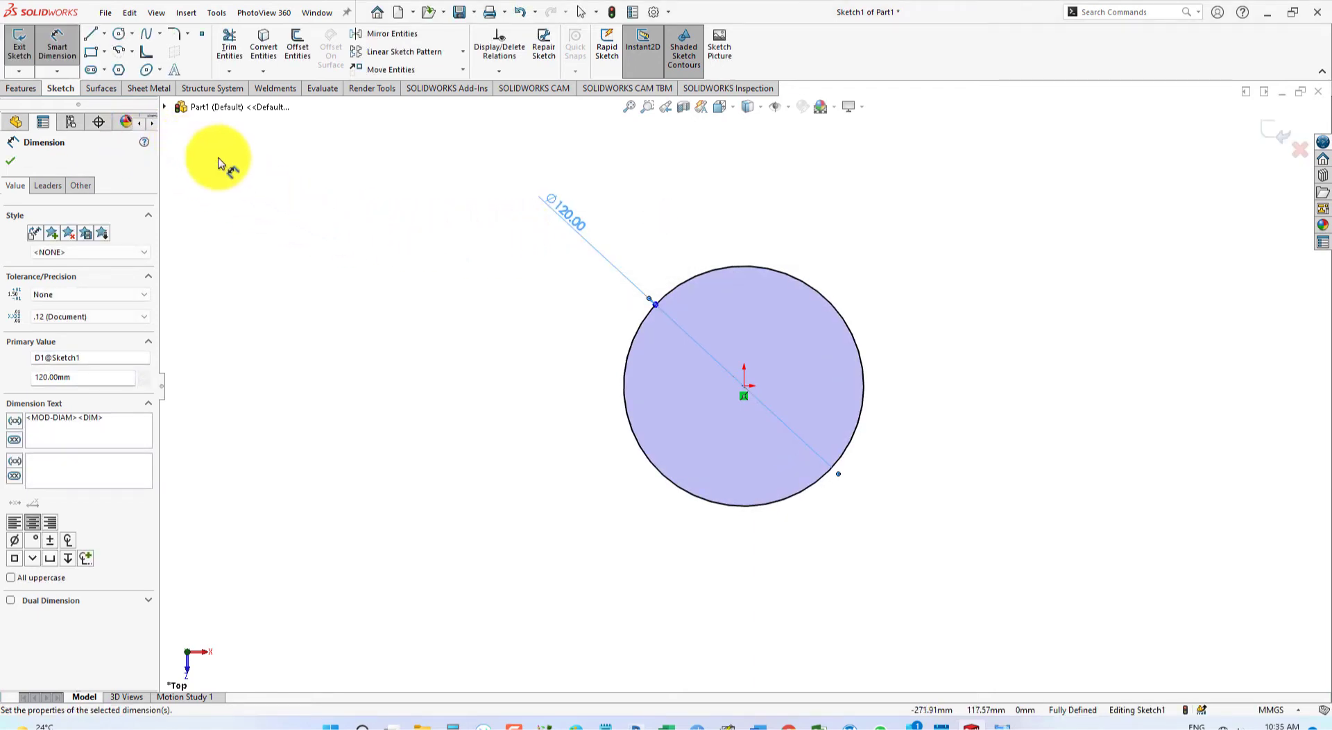
pyautogui.hotkey('alt', 'Tab')
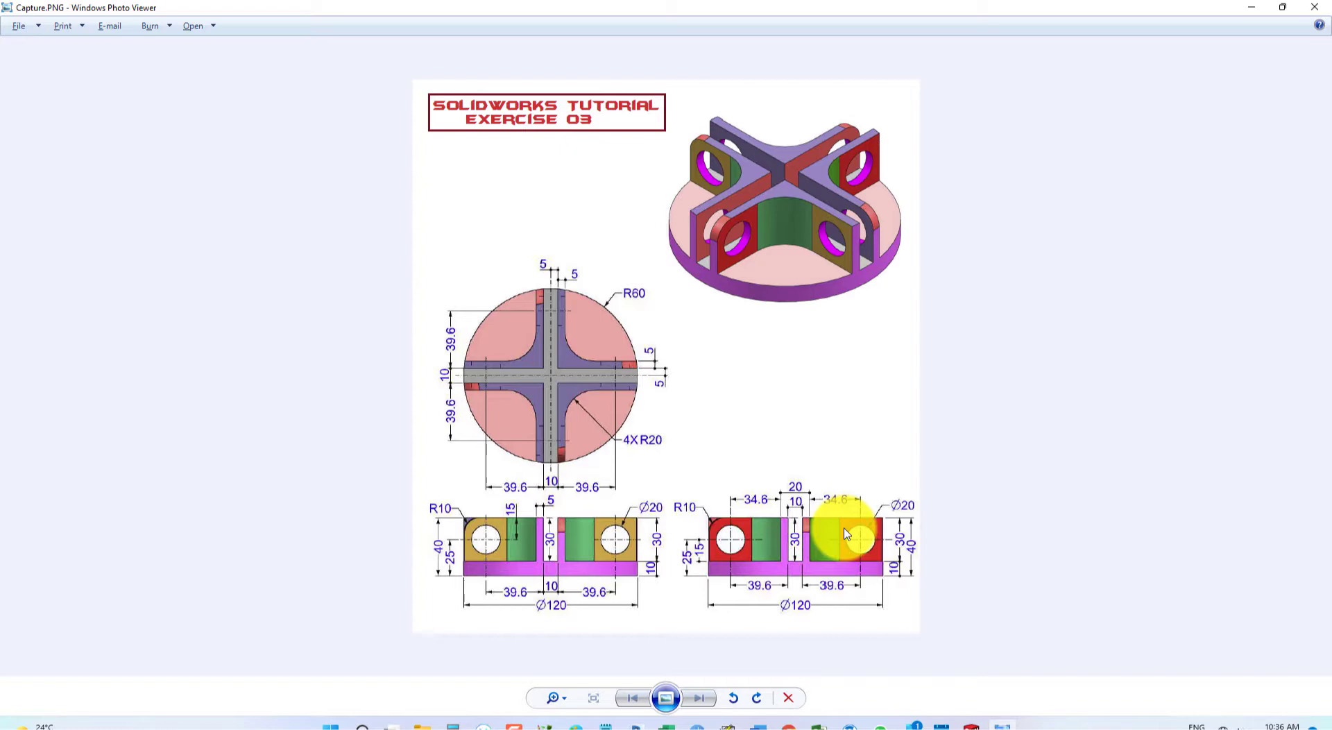
# Extrude the 120 mm circle into a solid base disc, then check the drawing's next feature.
pyautogui.hotkey('alt', 'Tab')
pyautogui.click(15, 88)
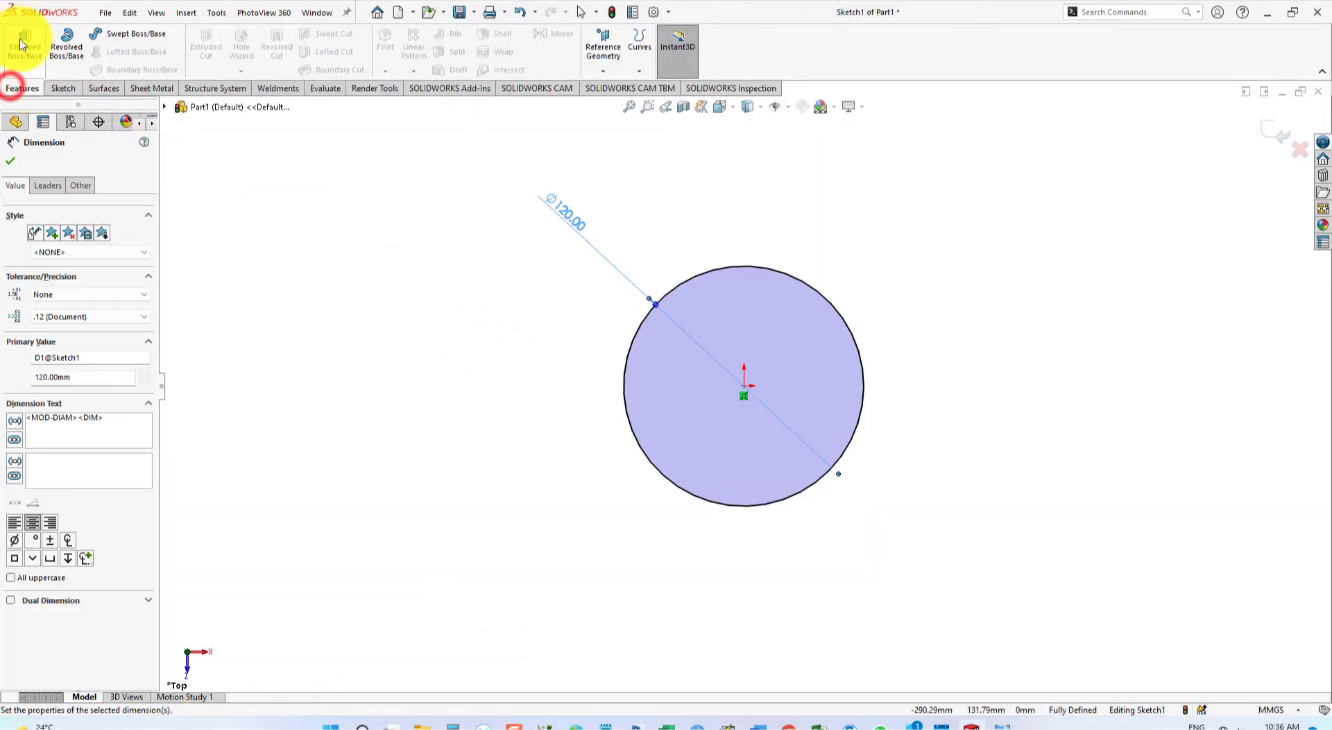
pyautogui.click(22, 45)
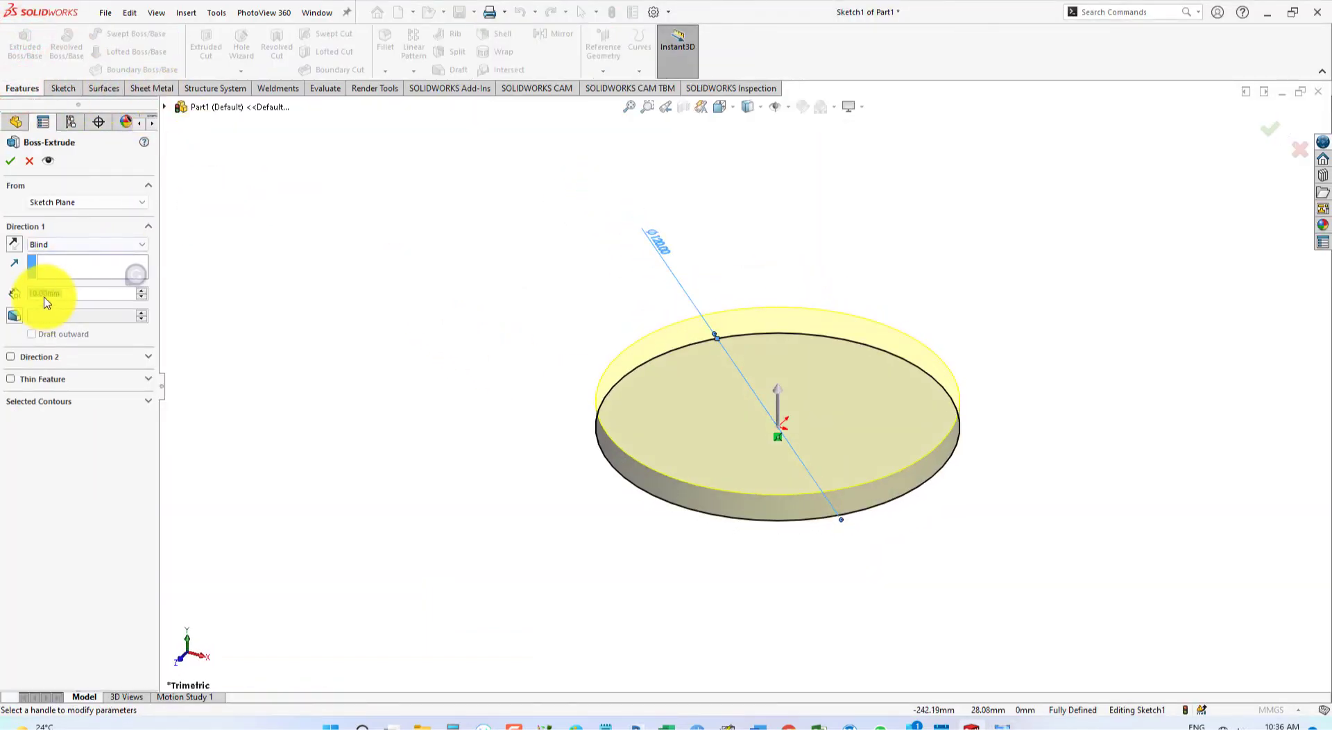
pyautogui.click(9, 162)
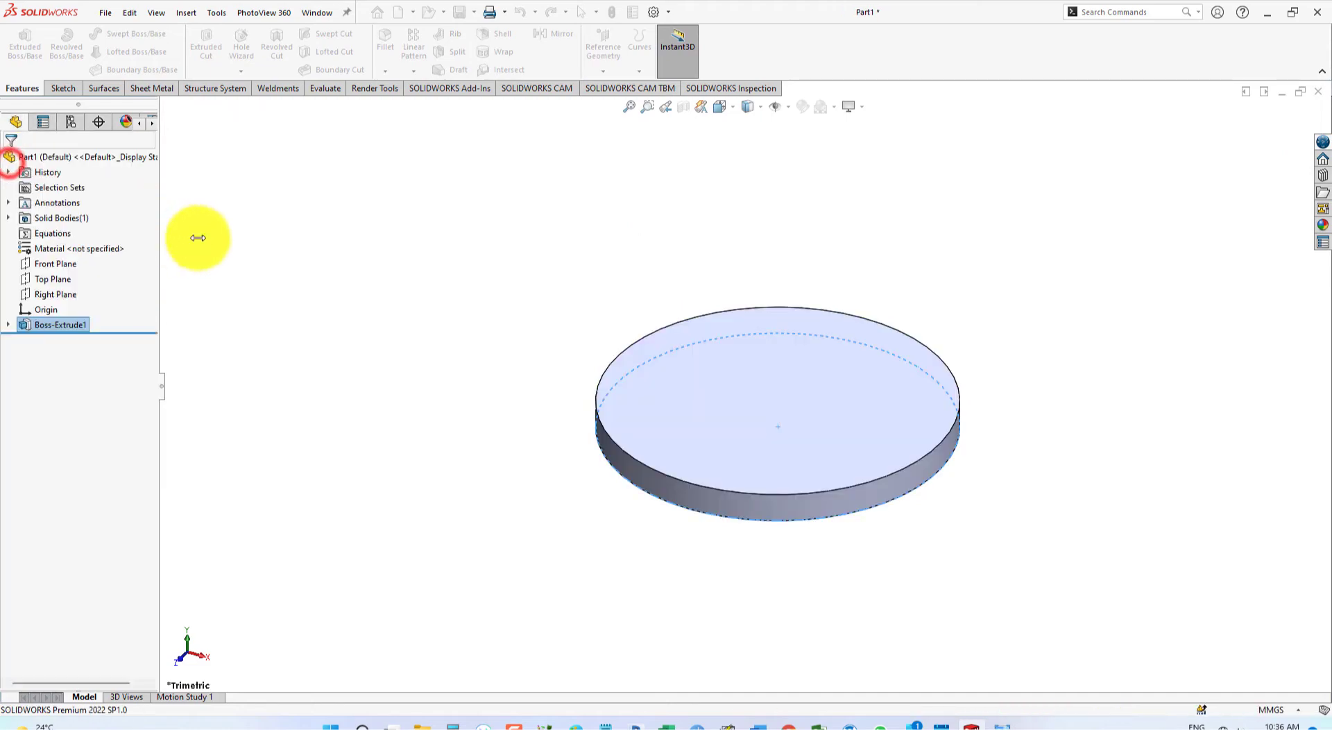
pyautogui.click(253, 238)
pyautogui.hotkey('alt', 'Tab')
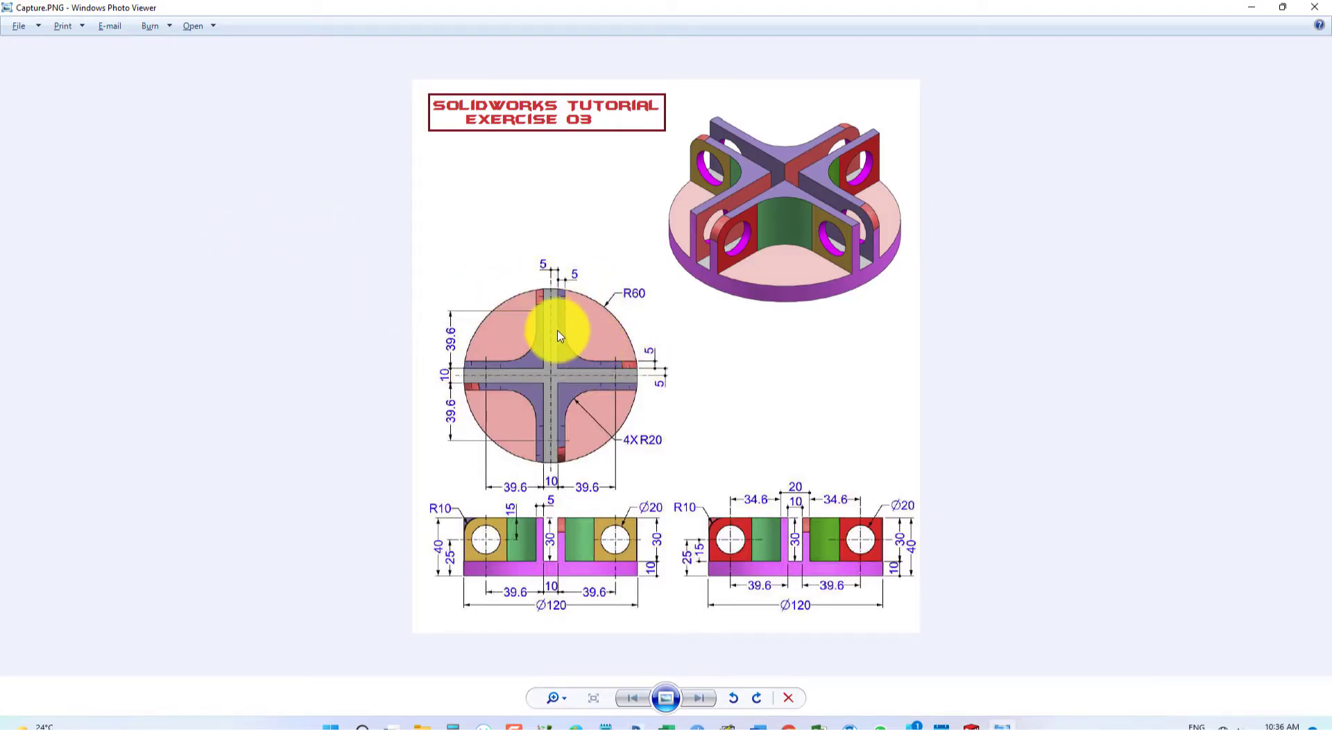
pyautogui.hotkey('alt', 'Tab')
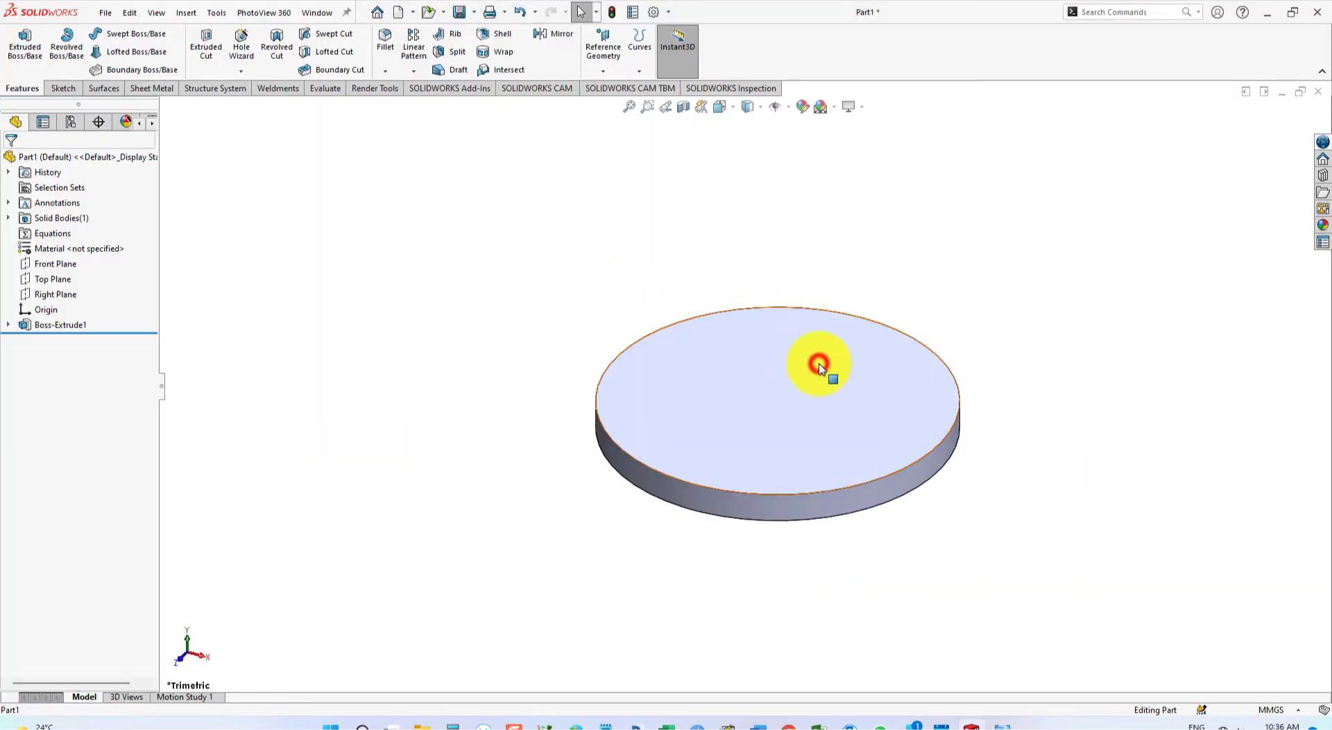
# Sketch on the disc's top face and draw a vertical construction centerline from the origin.
pyautogui.click(819, 367)
pyautogui.click(883, 323)
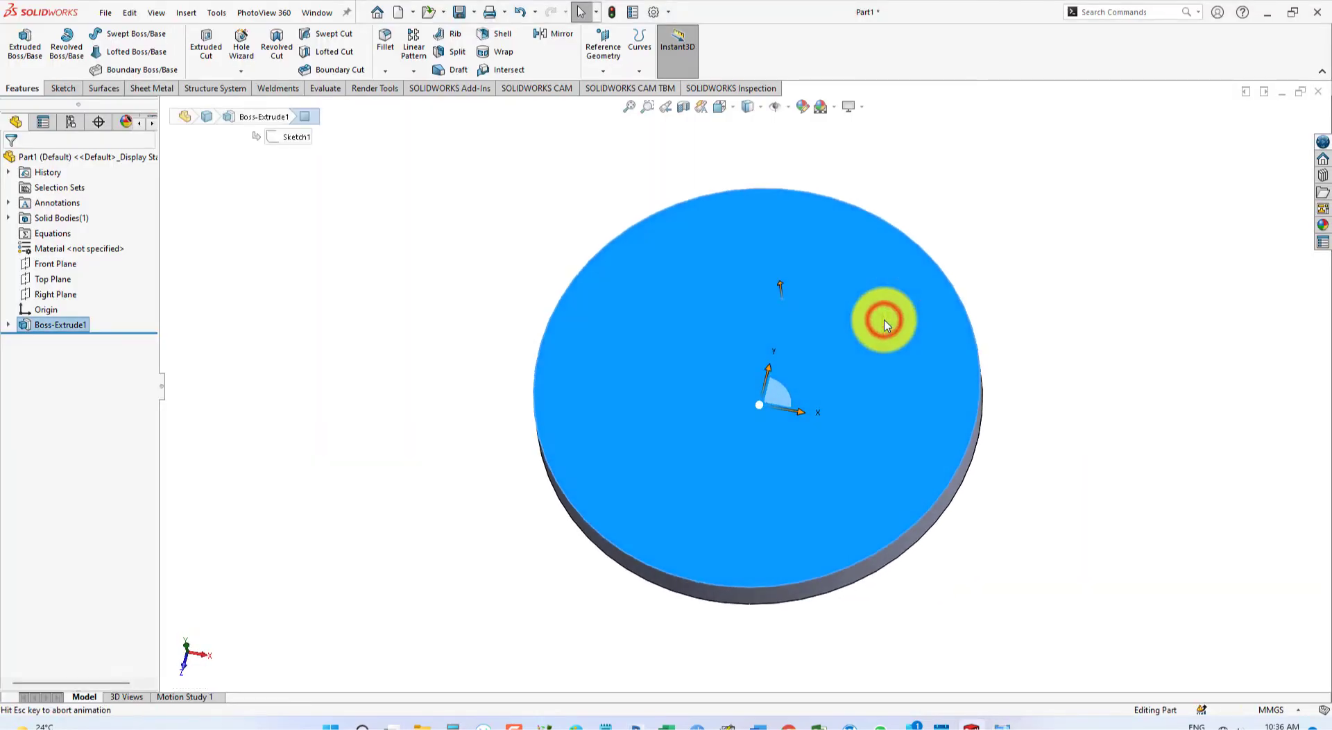
pyautogui.click(1174, 341)
pyautogui.click(107, 36)
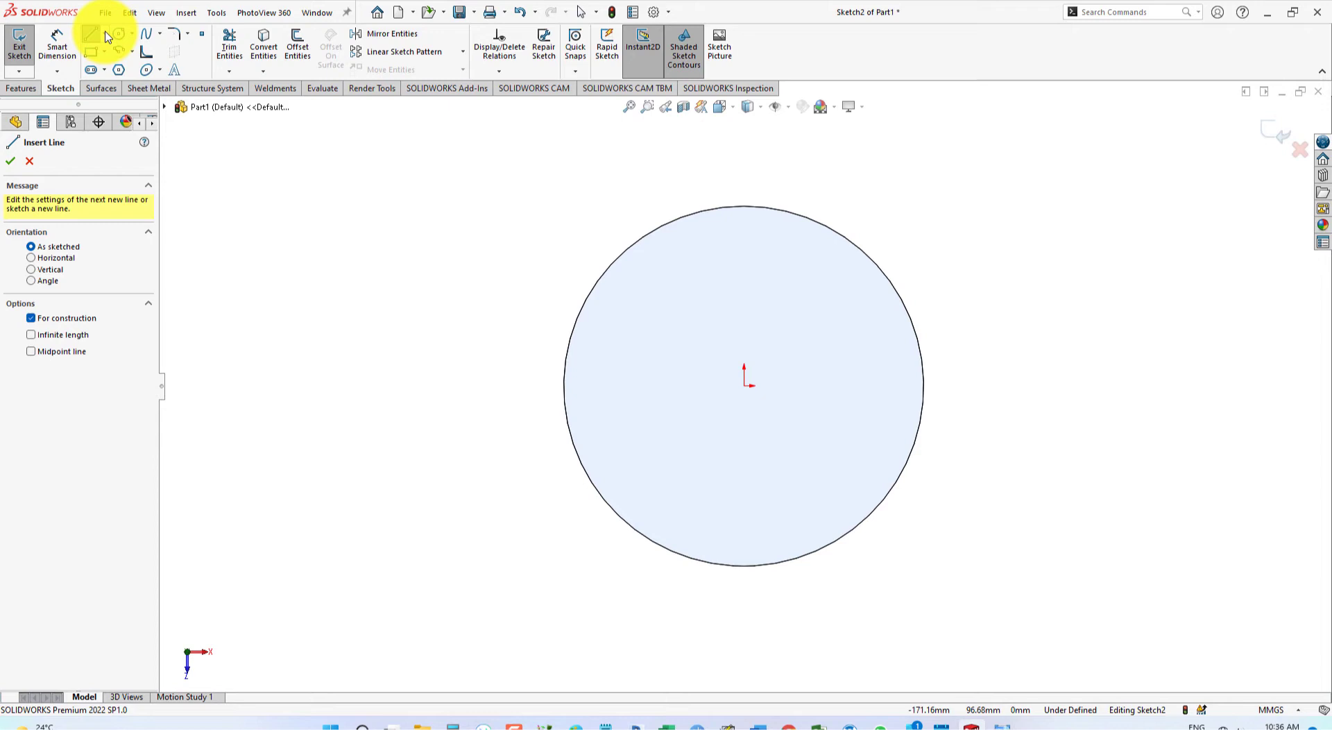
pyautogui.click(123, 85)
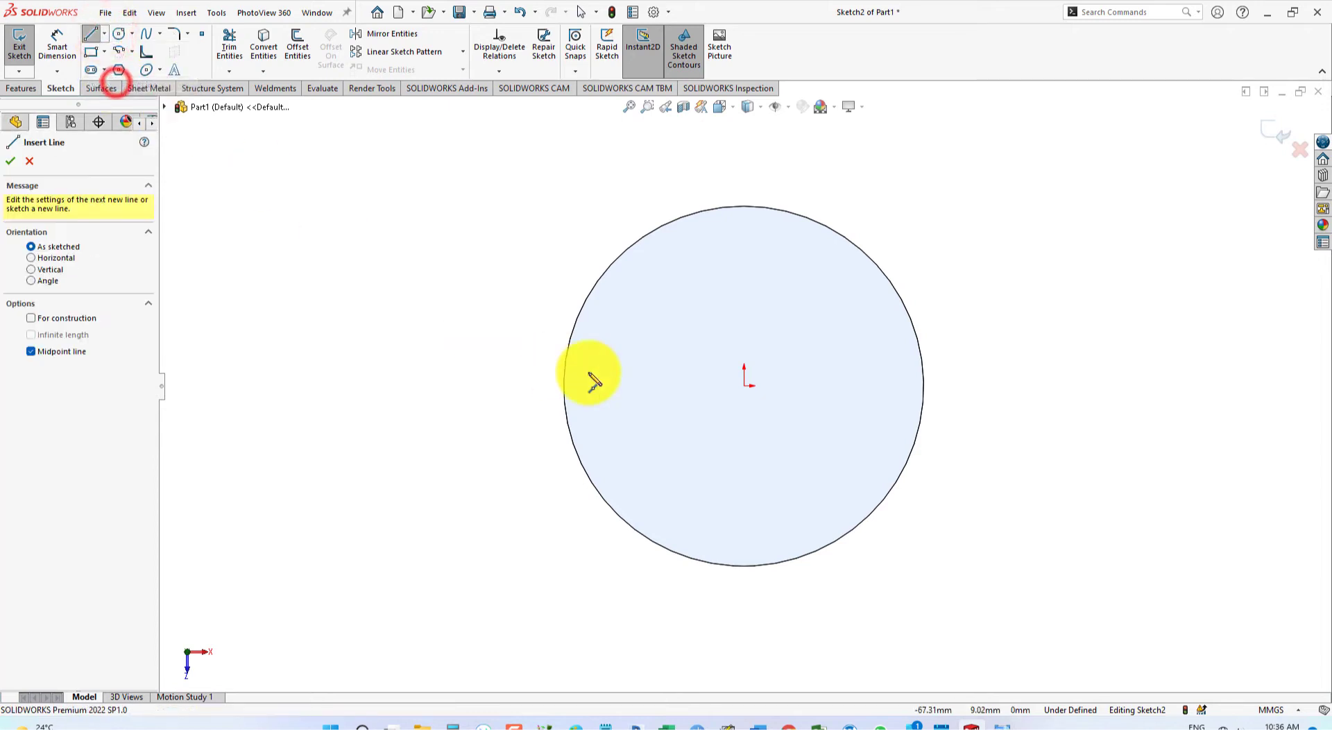
pyautogui.click(745, 387)
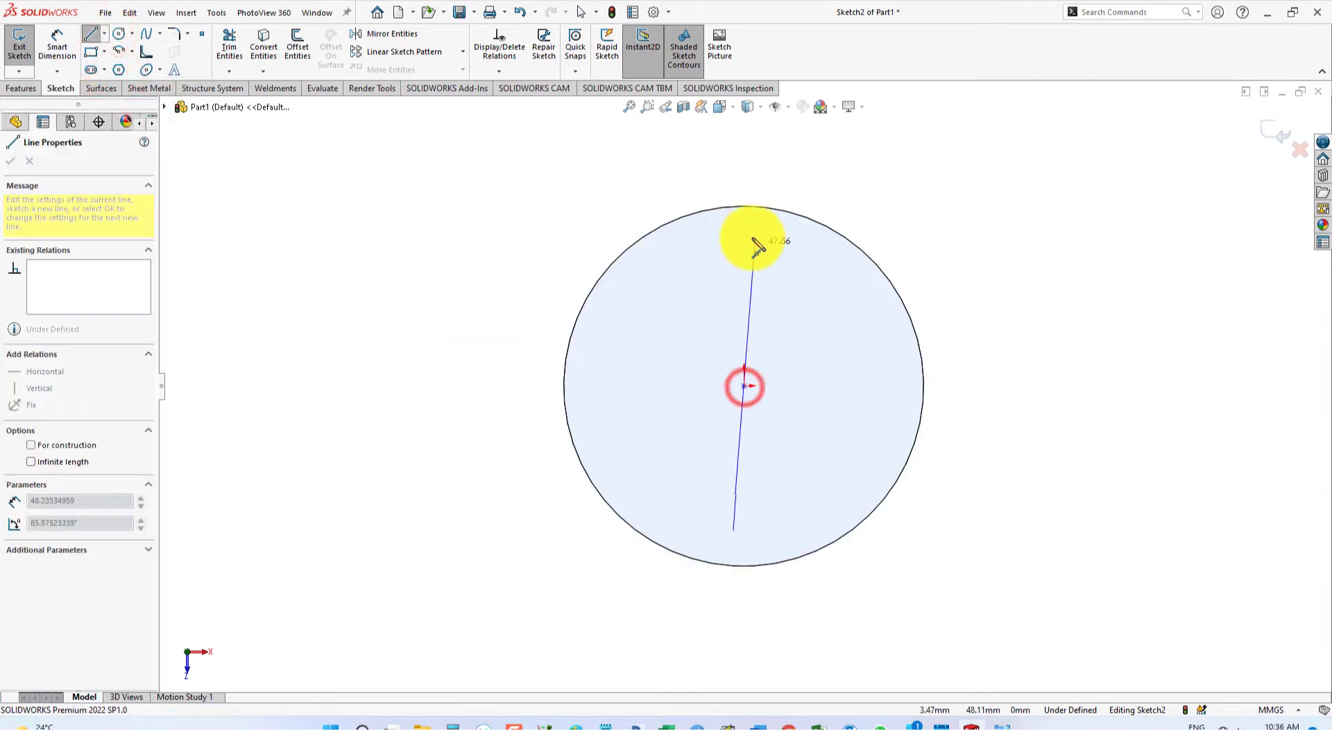
pyautogui.click(744, 206)
pyautogui.rightClick(832, 187)
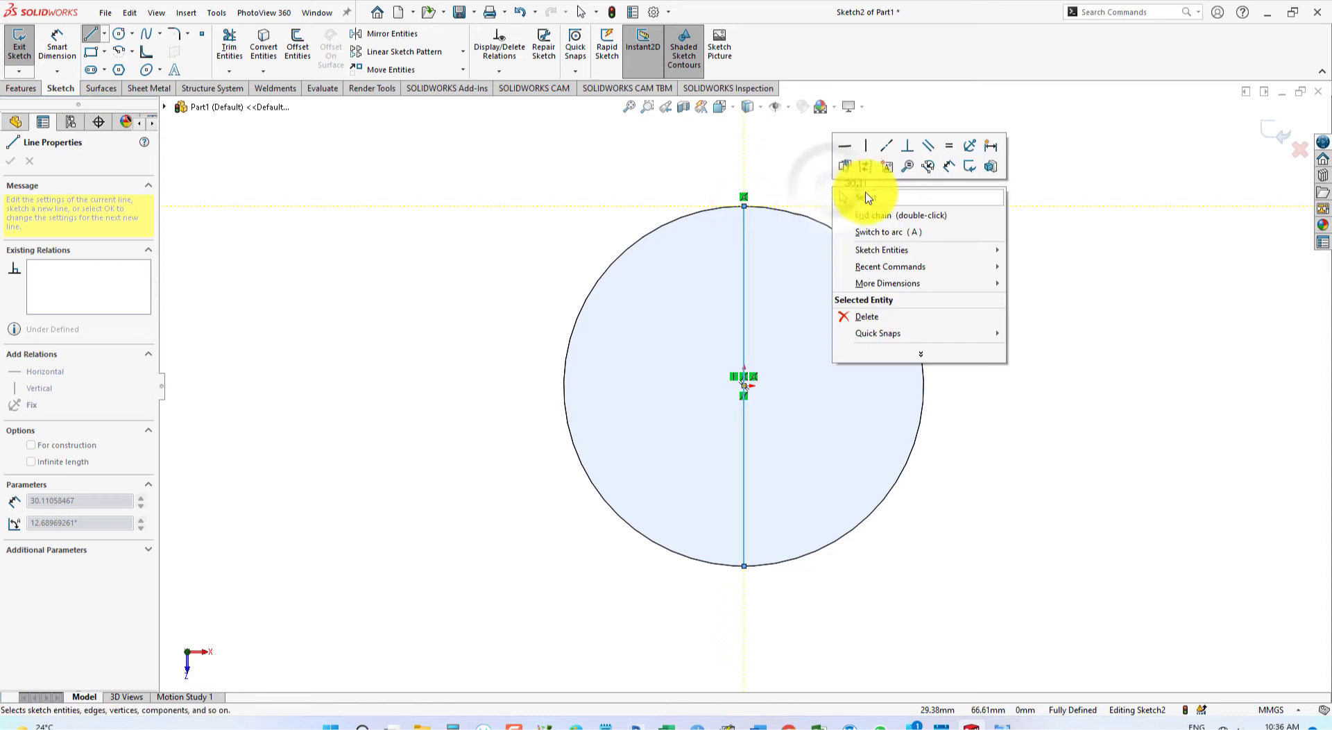
pyautogui.click(869, 167)
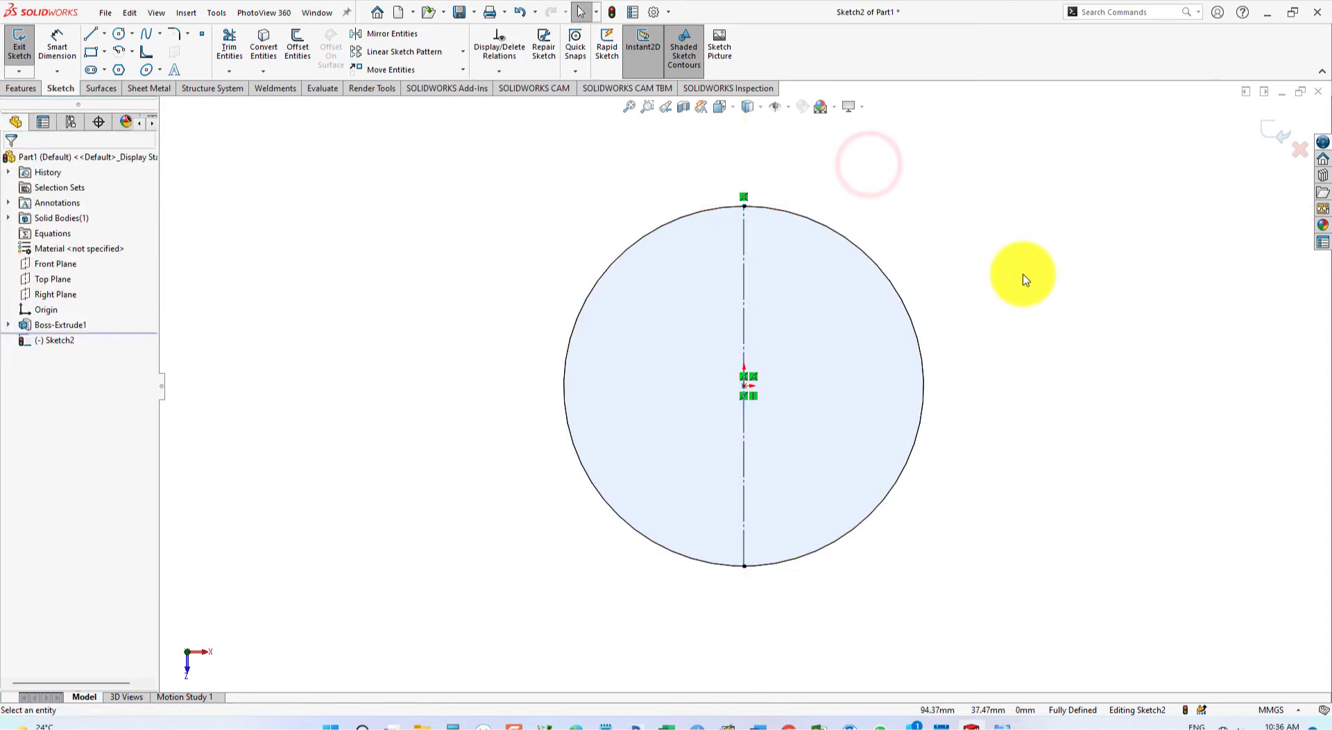
# Add a horizontal construction centerline through the origin and check the reference drawing.
pyautogui.click(104, 35)
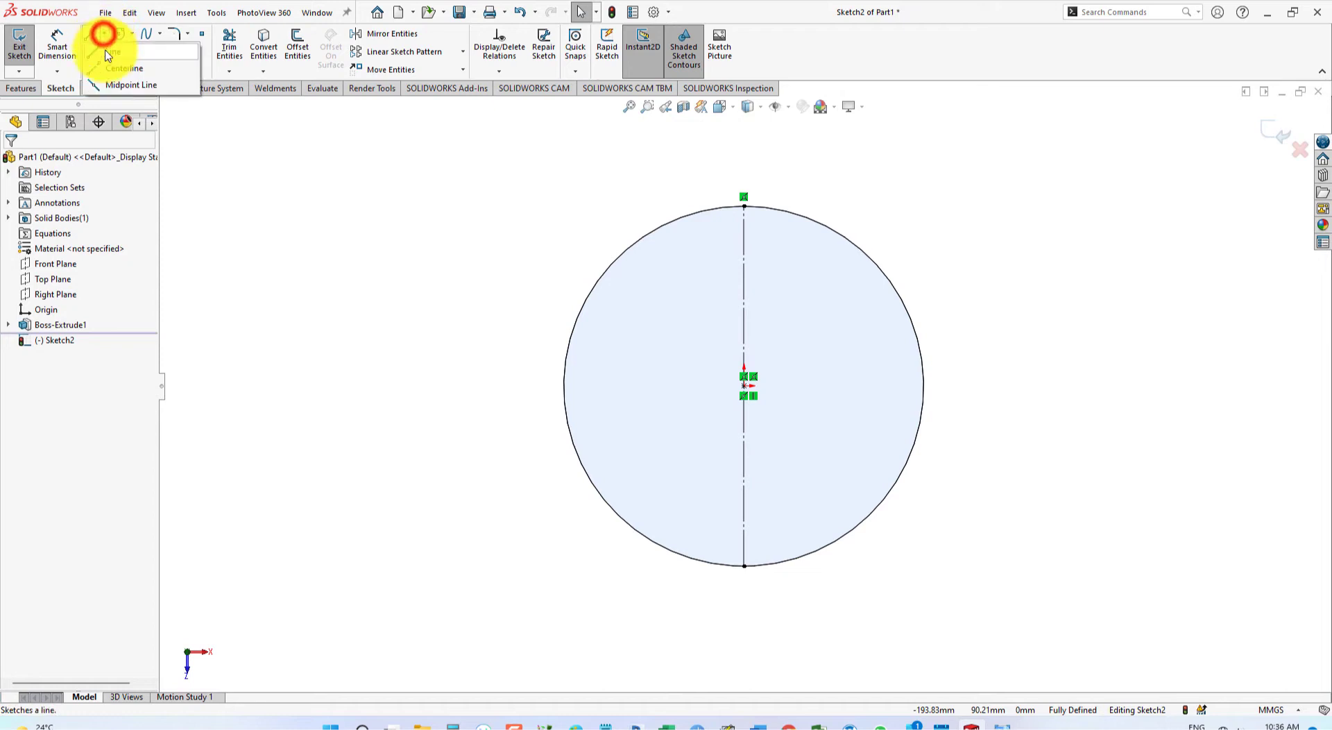
pyautogui.click(117, 81)
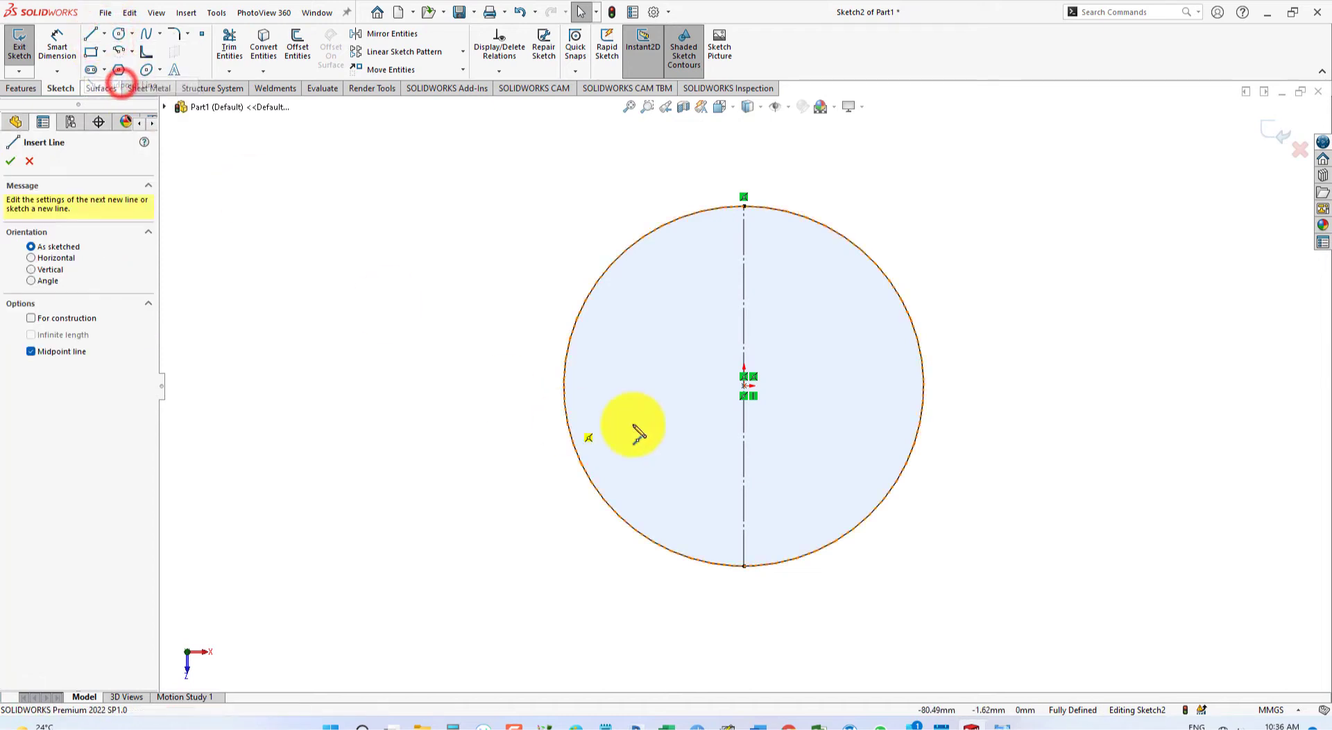
pyautogui.click(745, 385)
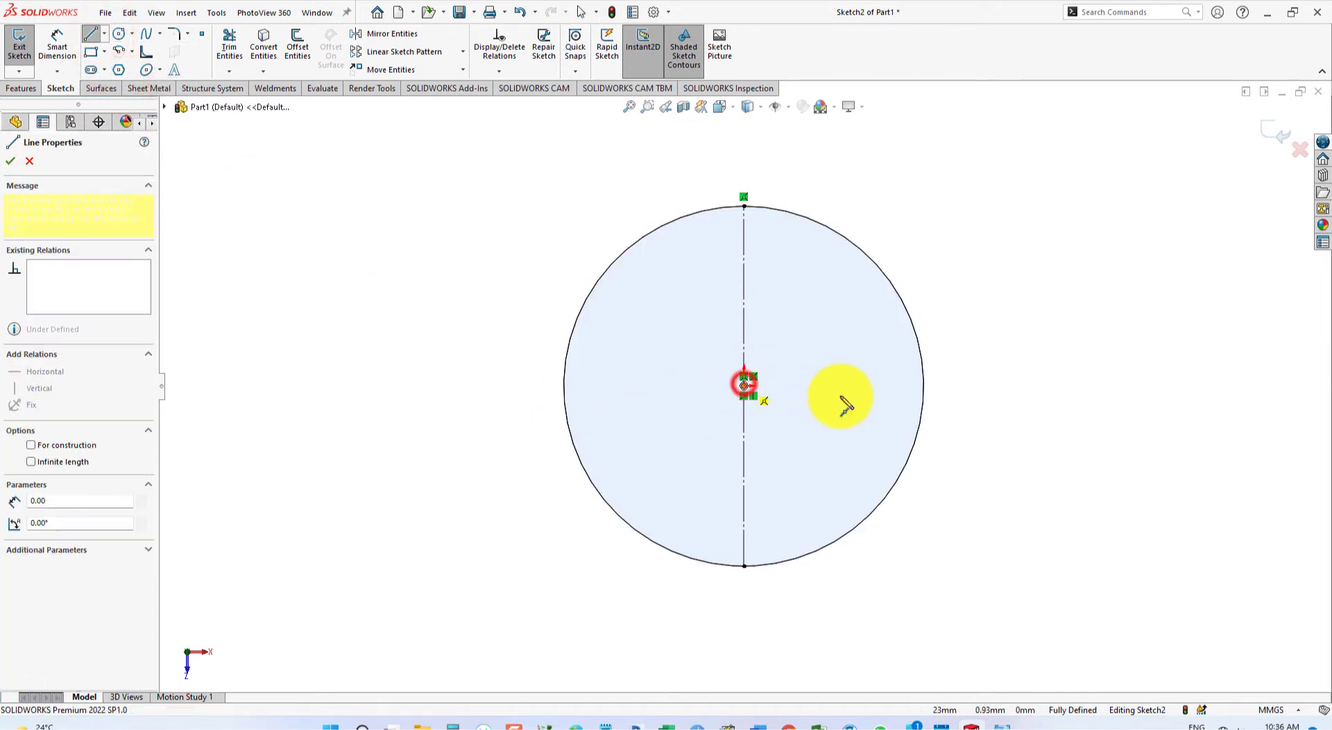
pyautogui.click(923, 385)
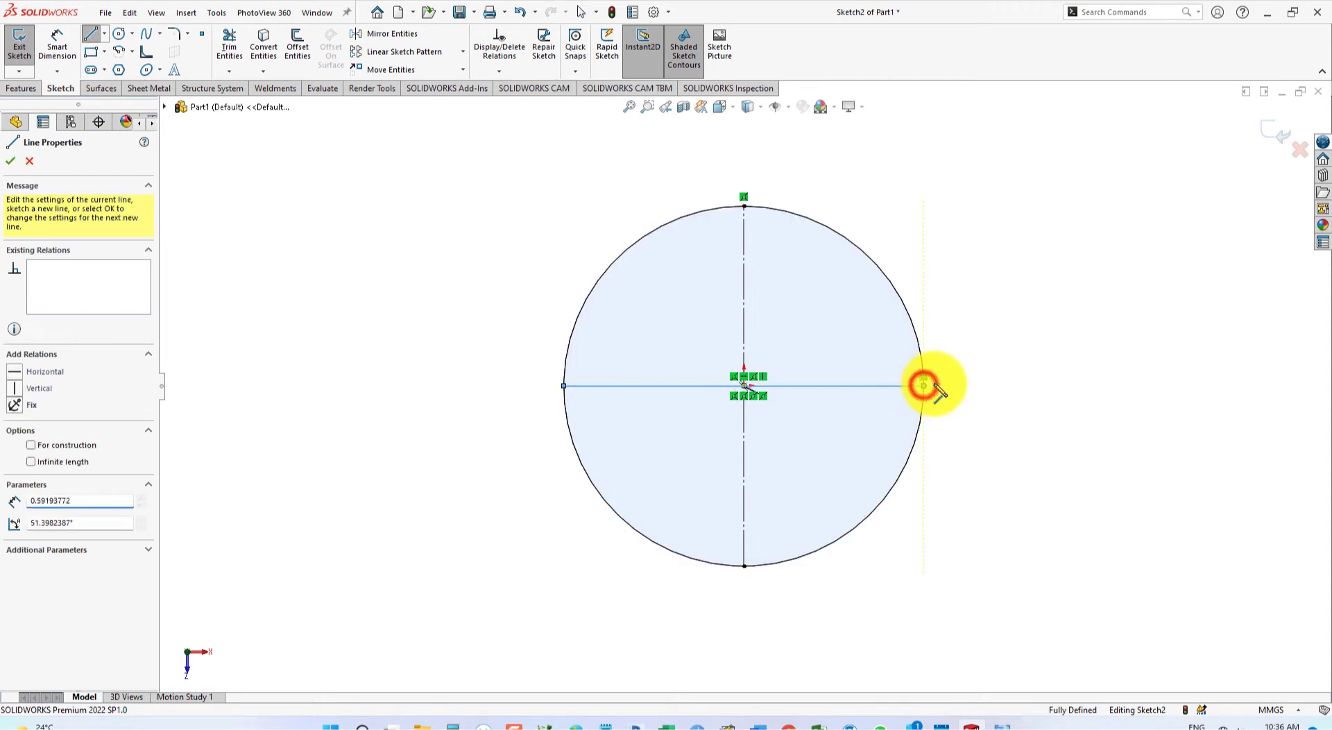
pyautogui.rightClick(891, 387)
pyautogui.click(924, 363)
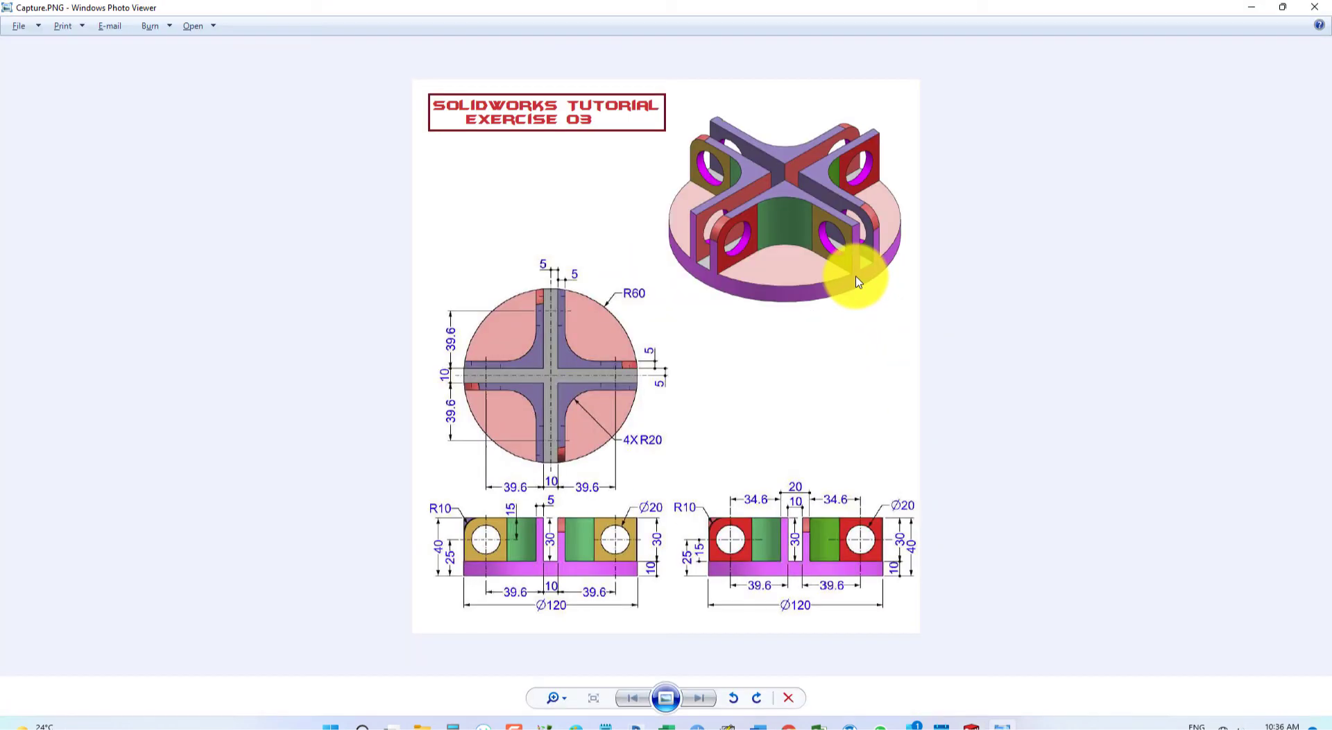
pyautogui.hotkey('alt', 'Tab')
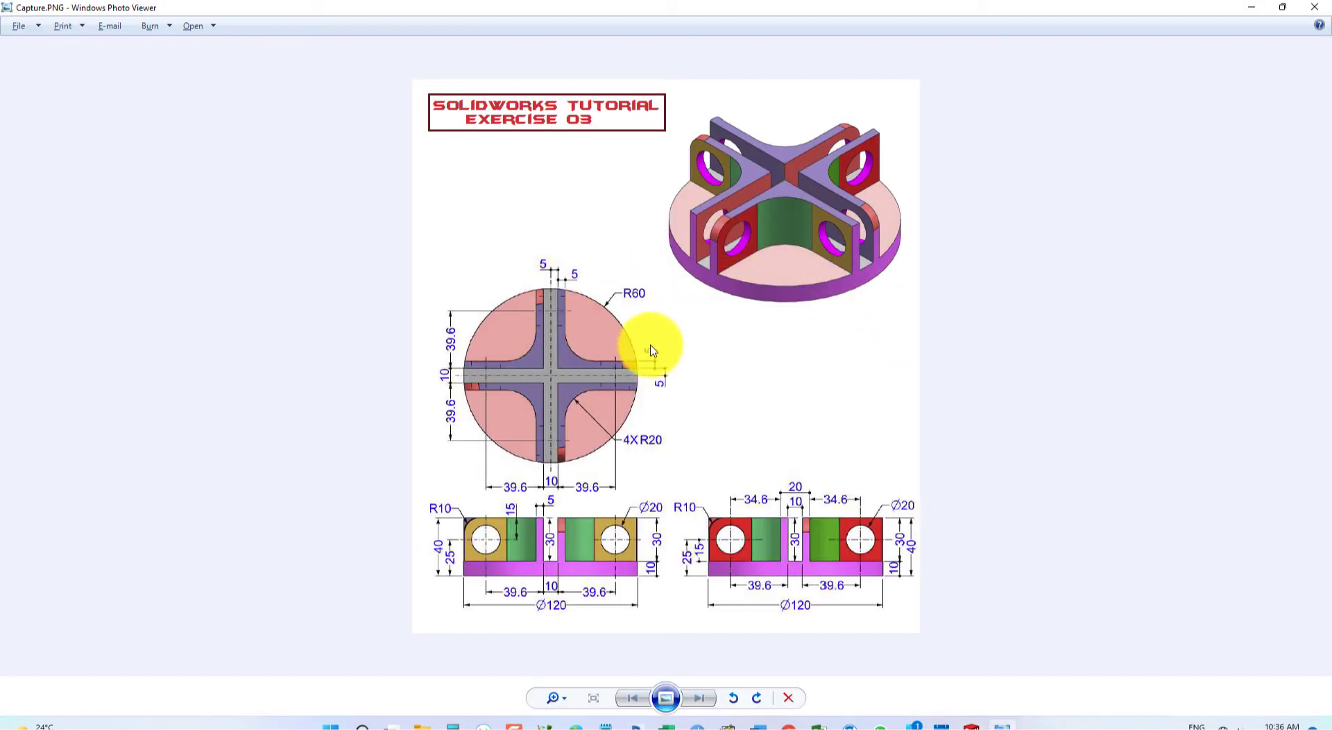
pyautogui.hotkey('alt', 'Tab')
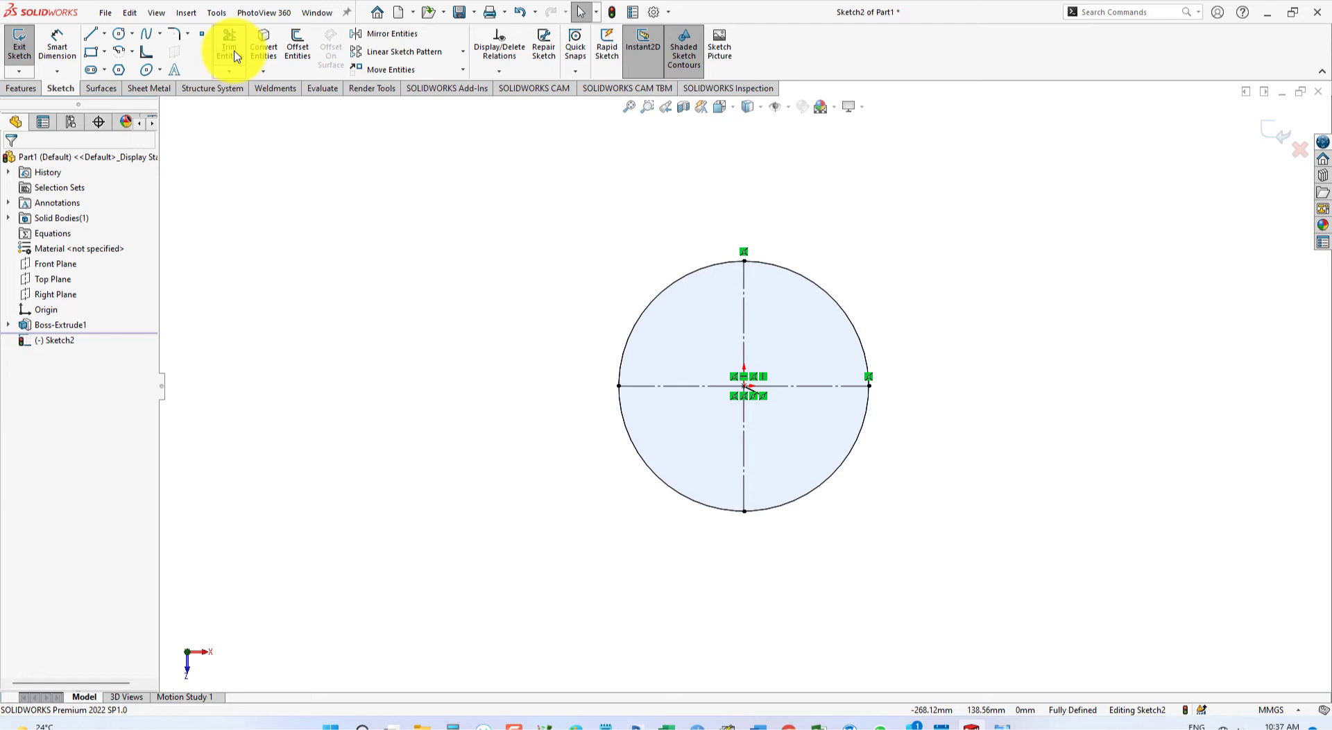
# Offset the vertical centerline 5 mm to the right.
pyautogui.click(299, 46)
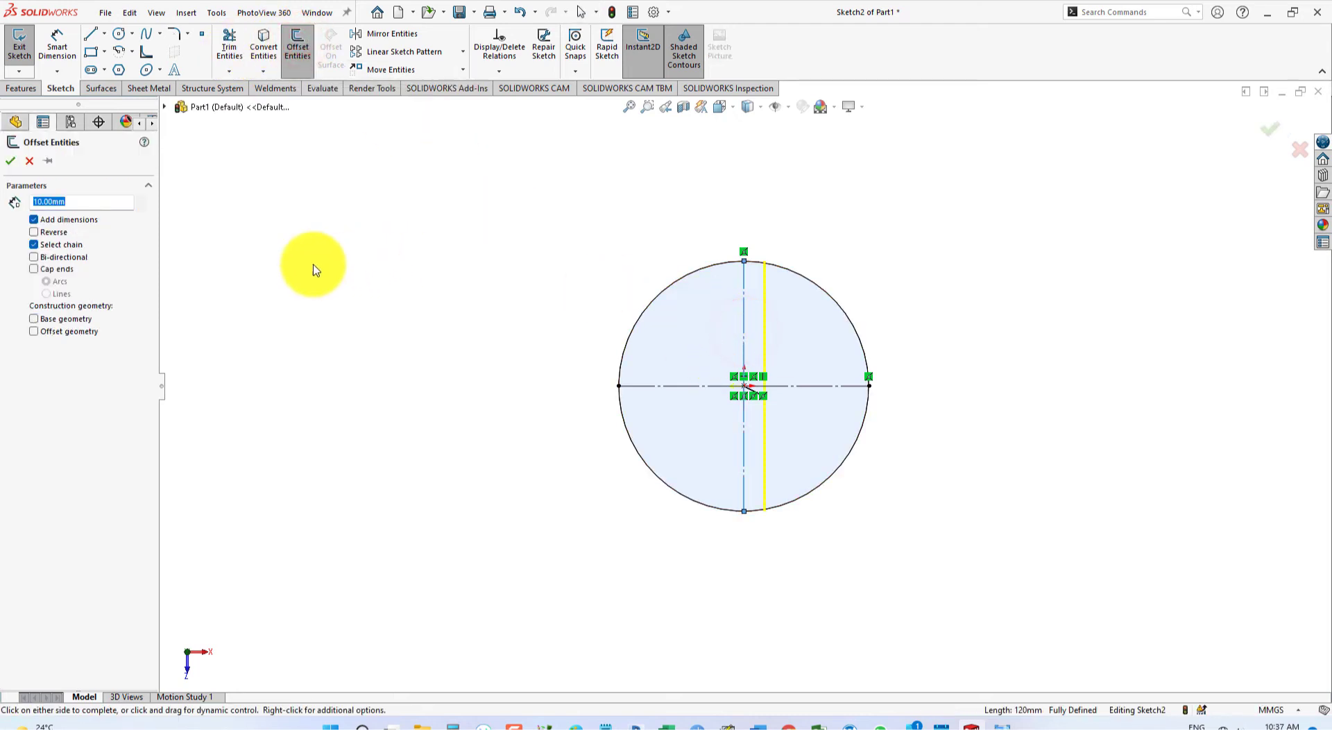
pyautogui.hotkey('alt', 'Tab')
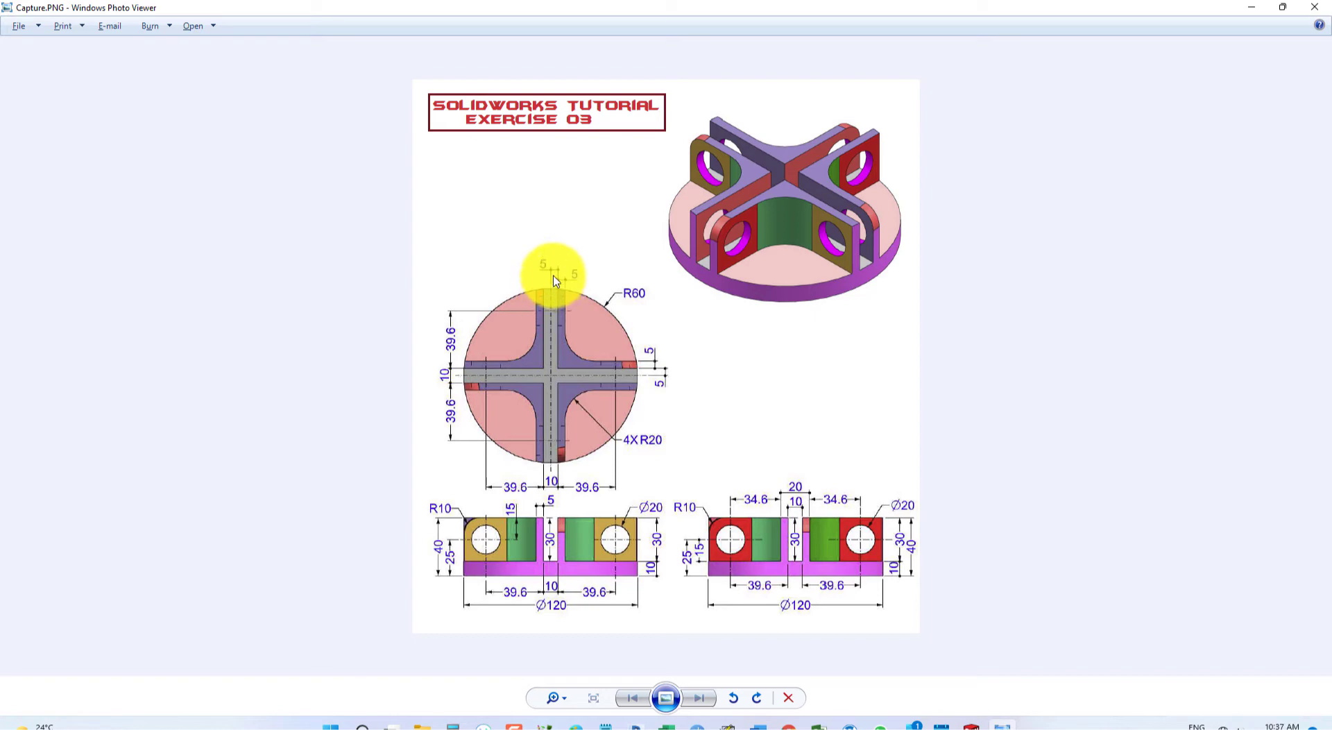
pyautogui.hotkey('alt', 'Tab')
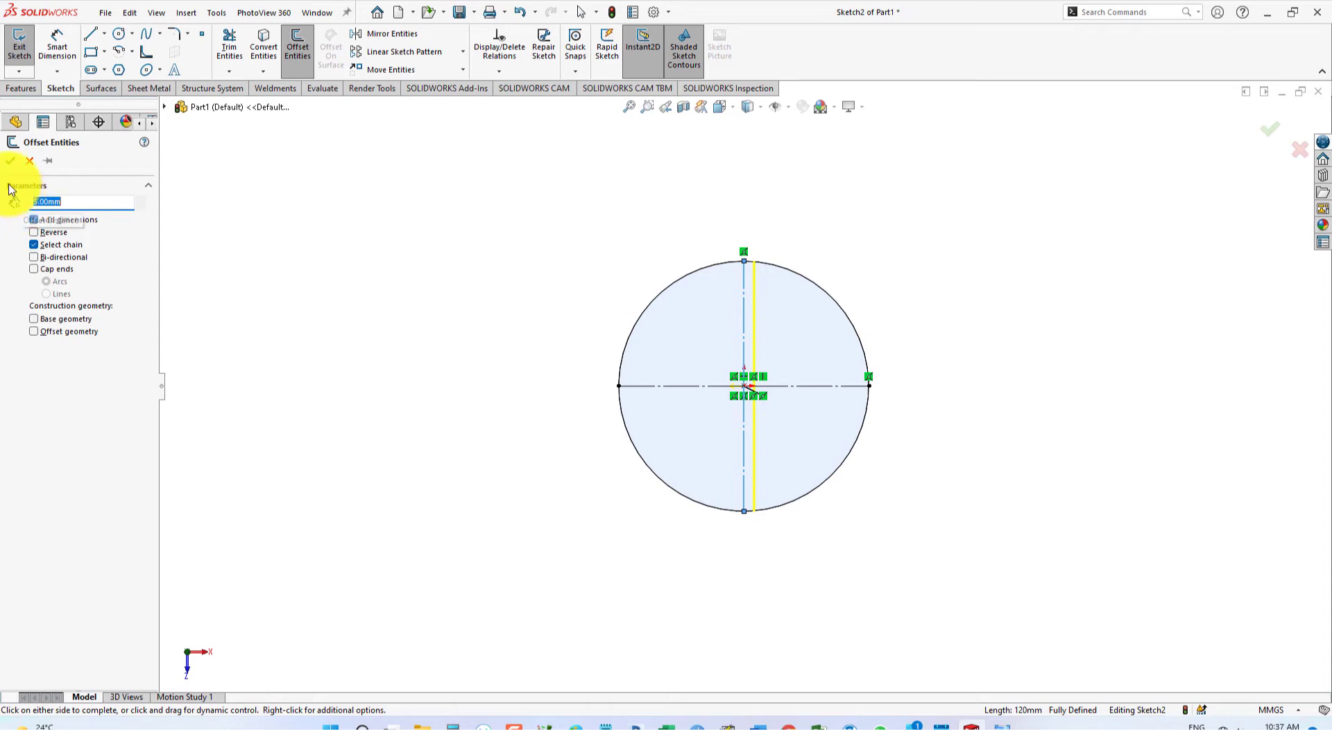
pyautogui.click(10, 161)
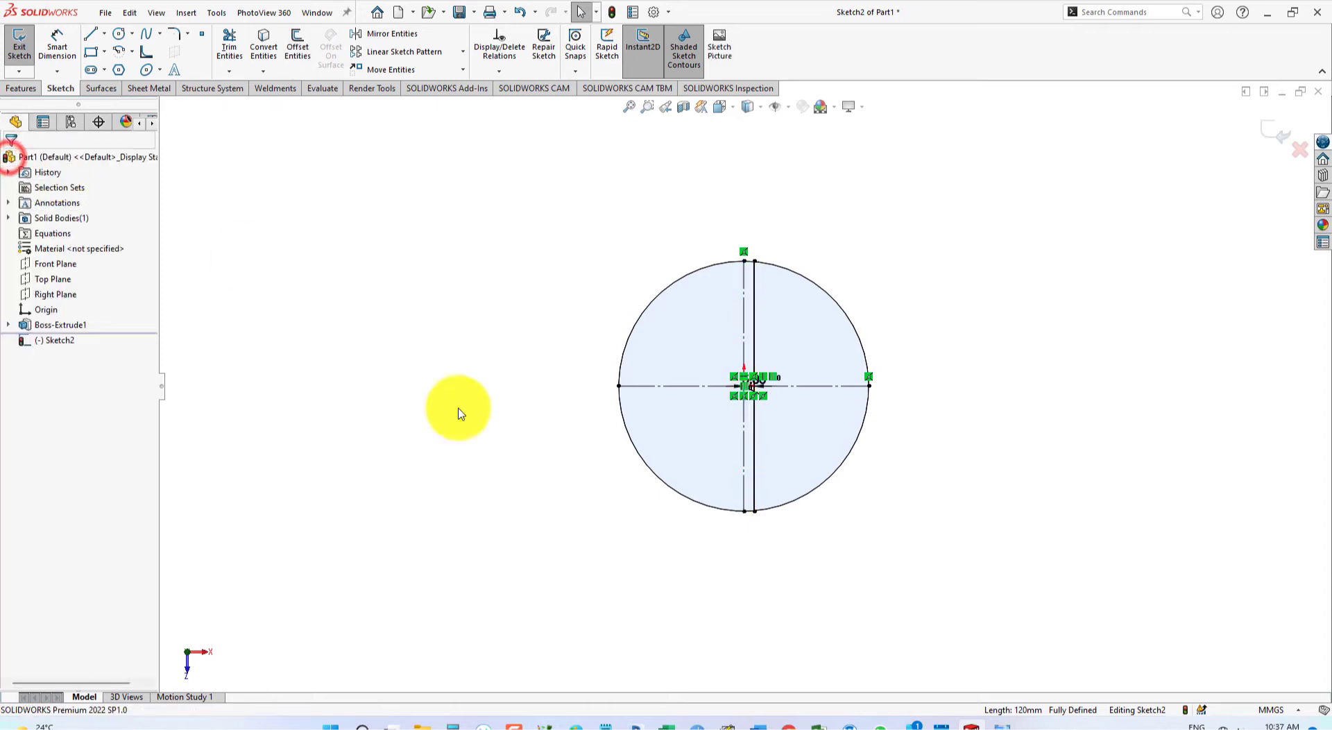
# Offset the horizontal centerline 5 mm upward using Reverse.
pyautogui.click(799, 389)
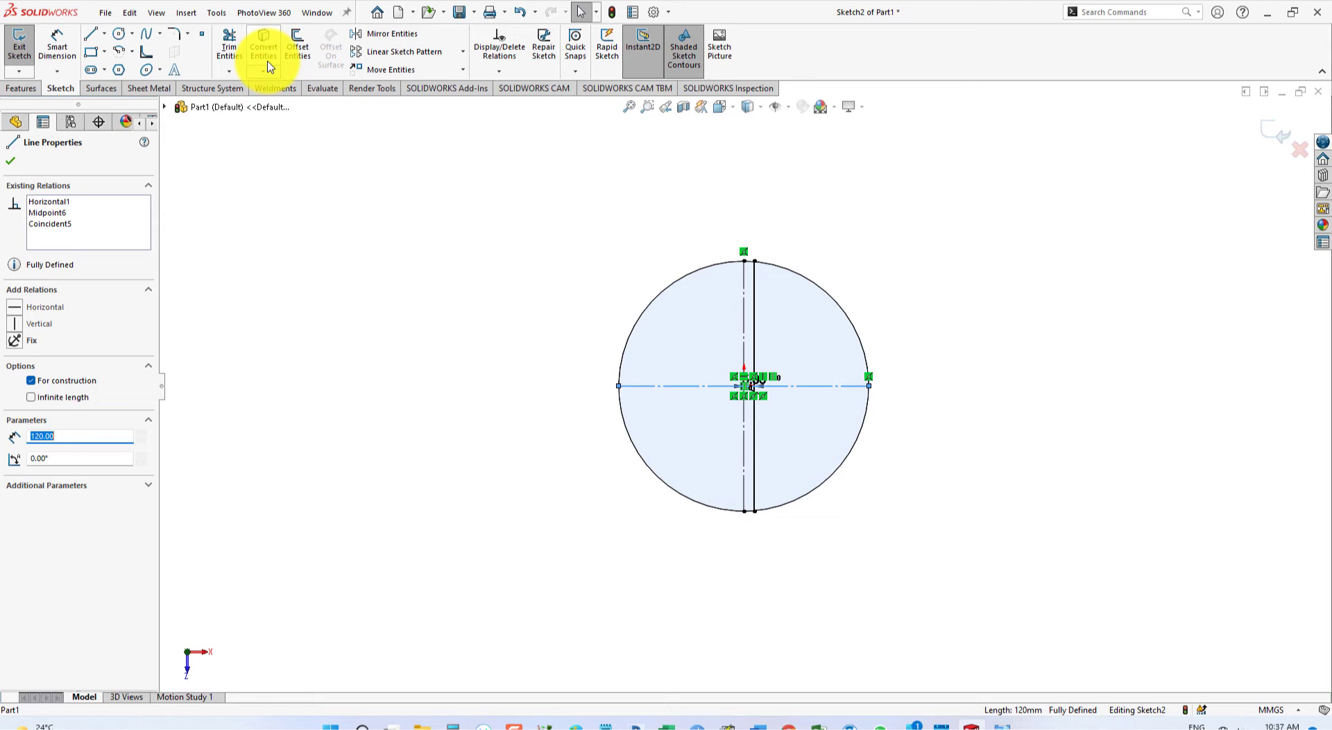
pyautogui.click(294, 46)
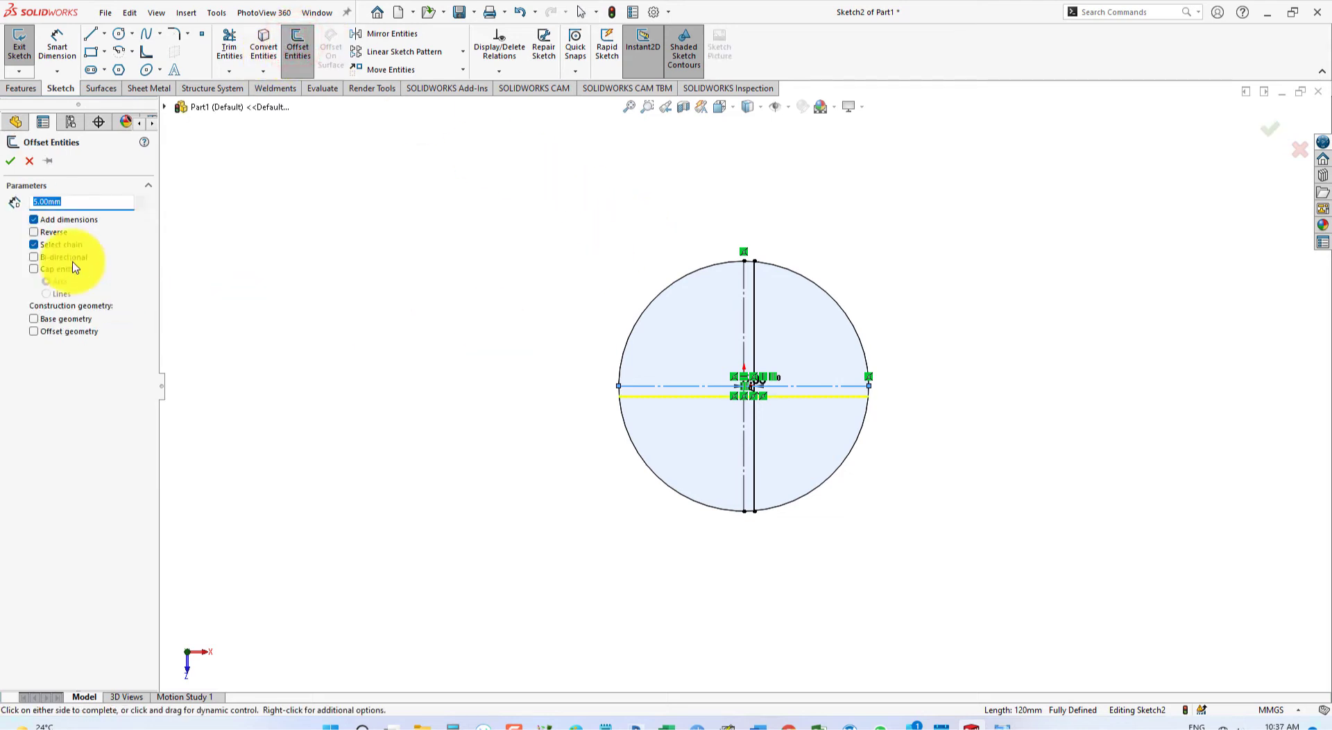
pyautogui.click(37, 236)
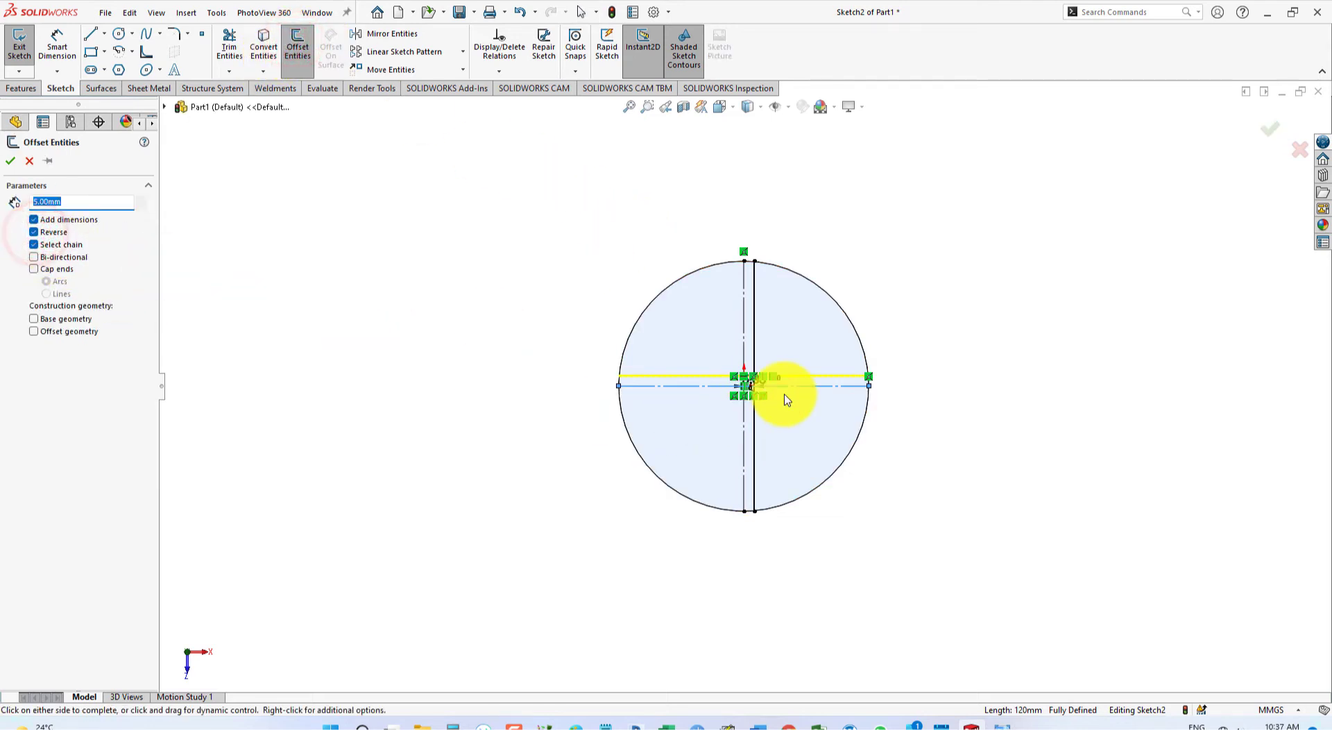
pyautogui.scroll(-3, 860, 368)
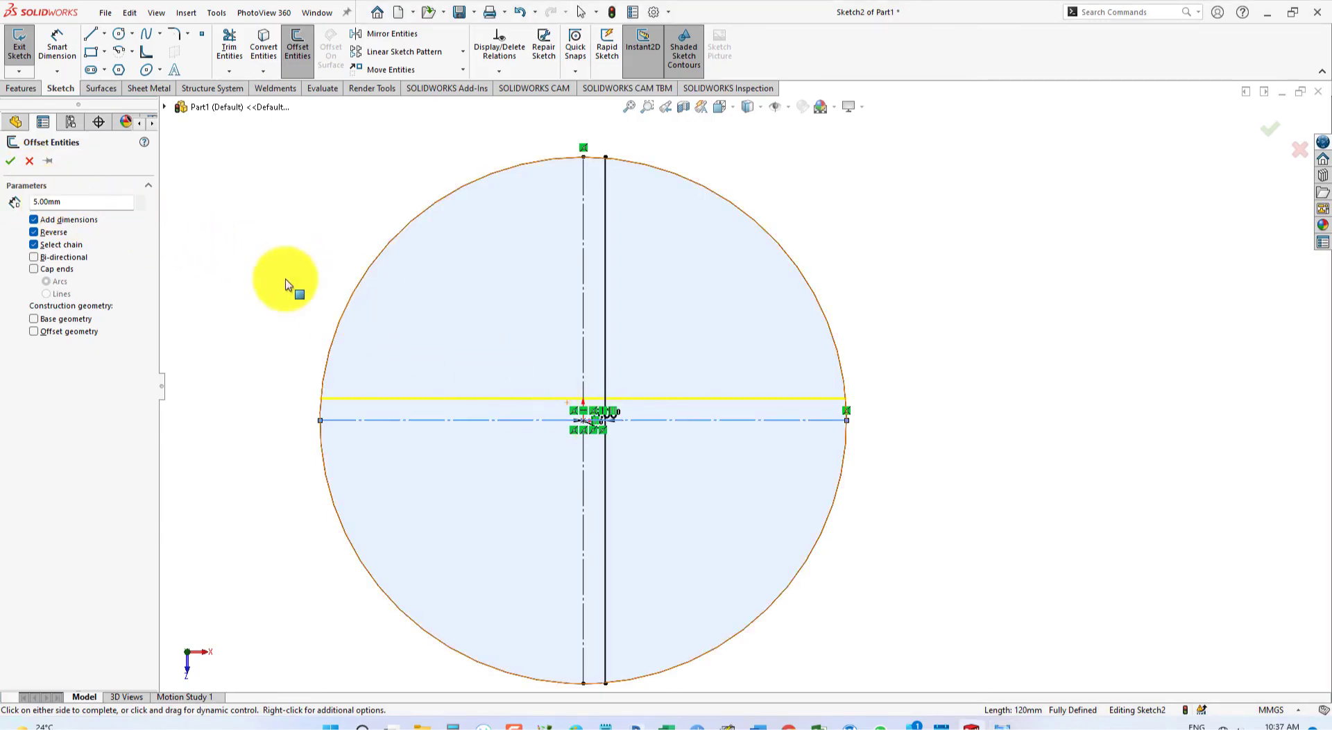
pyautogui.click(19, 165)
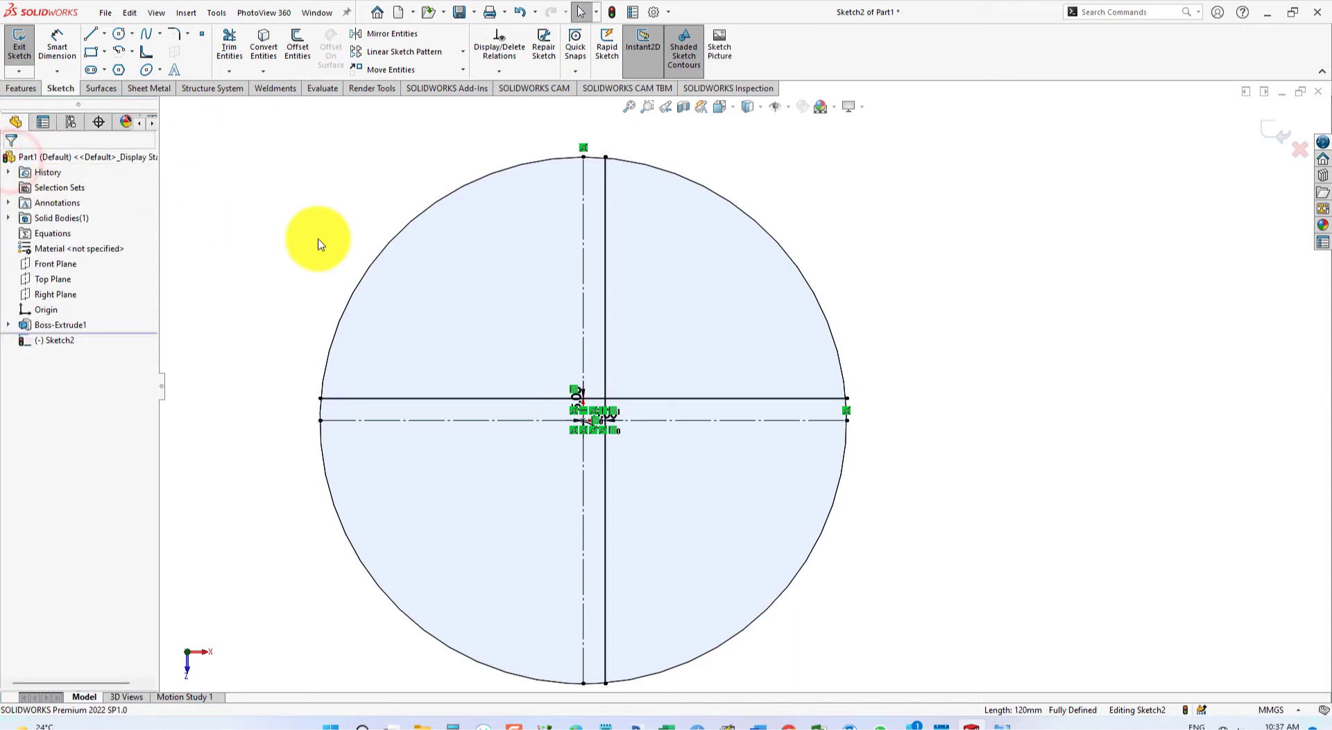
pyautogui.scroll(3, 805, 319)
pyautogui.scroll(-2, 693, 466)
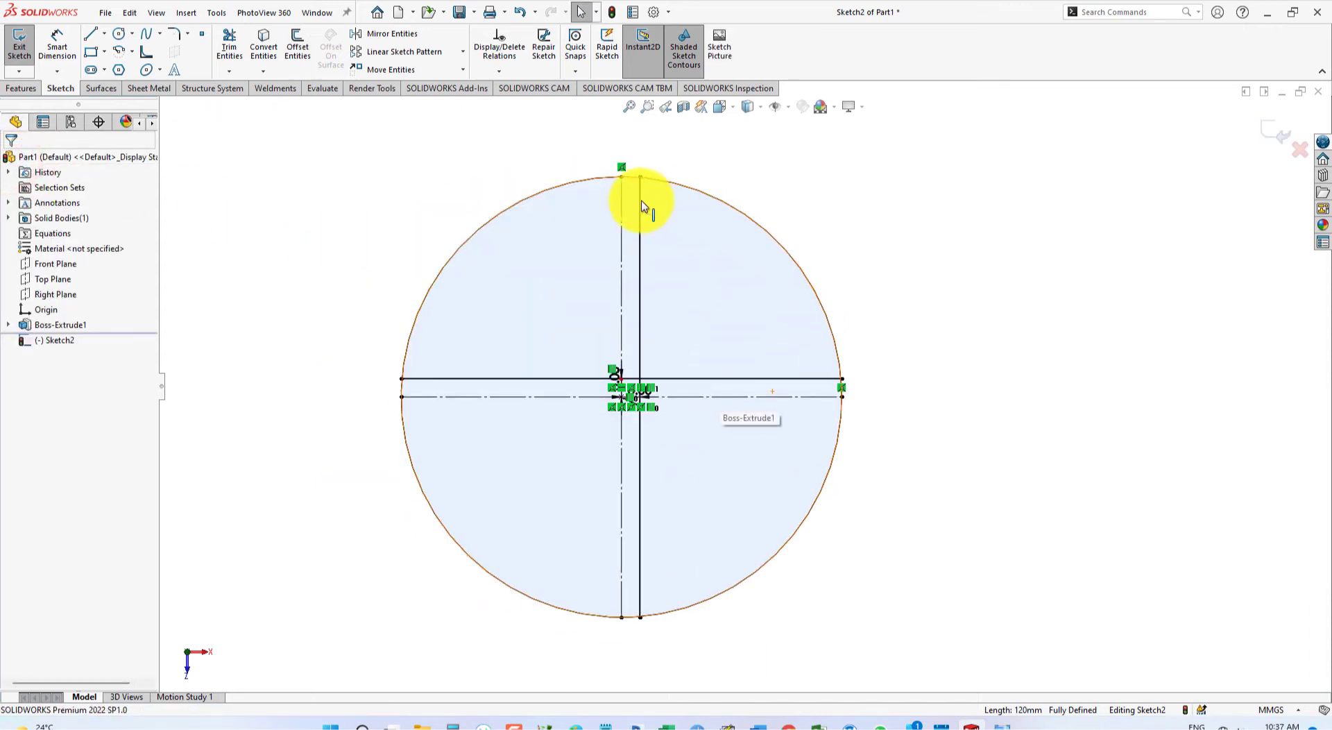
pyautogui.hotkey('alt', 'Tab')
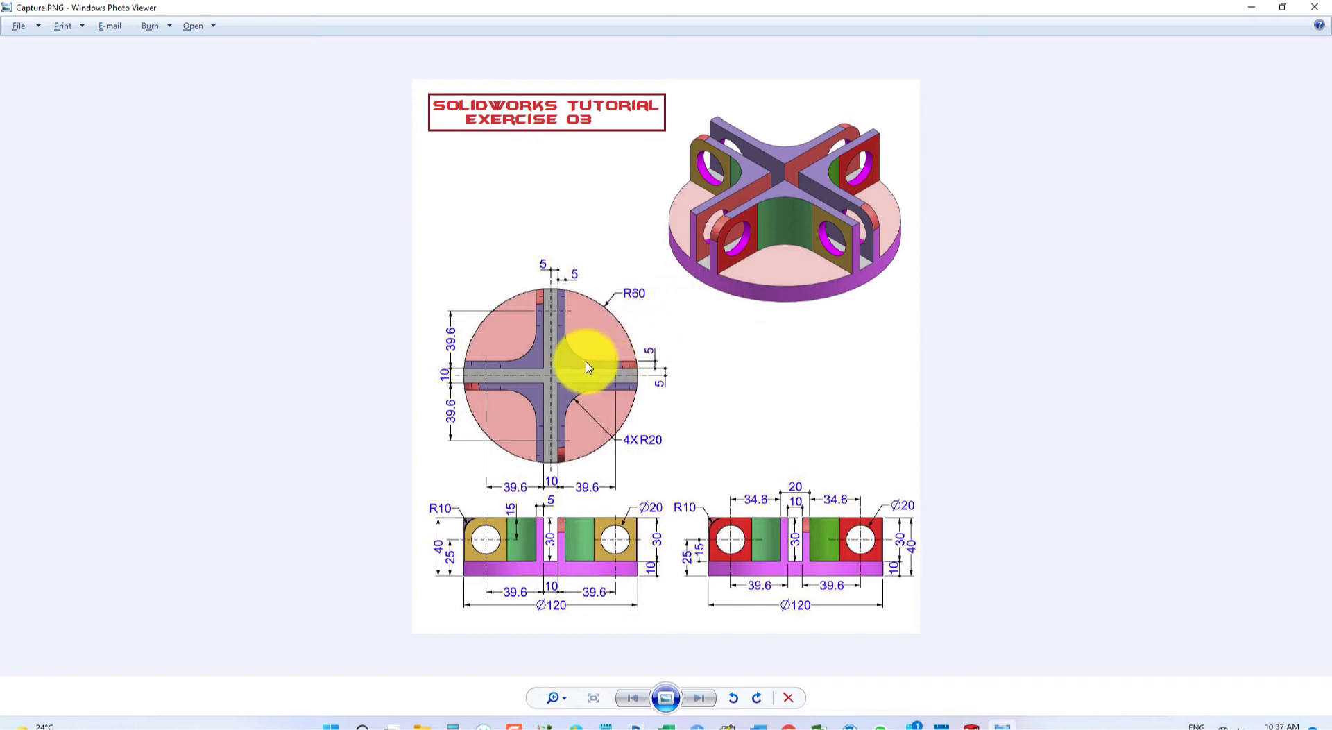
pyautogui.hotkey('alt', 'Tab')
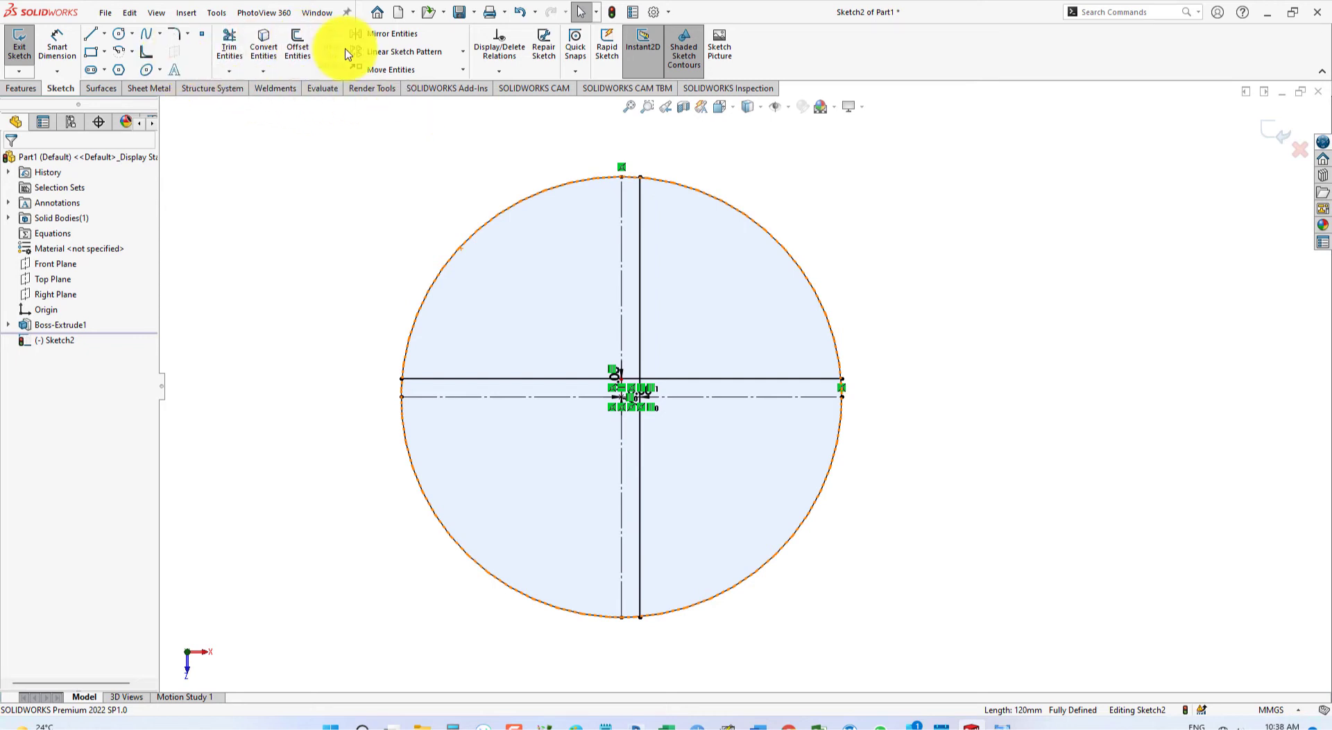
# Offset the first vertical wall line a further 5 mm right, then start offsetting the upper horizontal line.
pyautogui.click(298, 43)
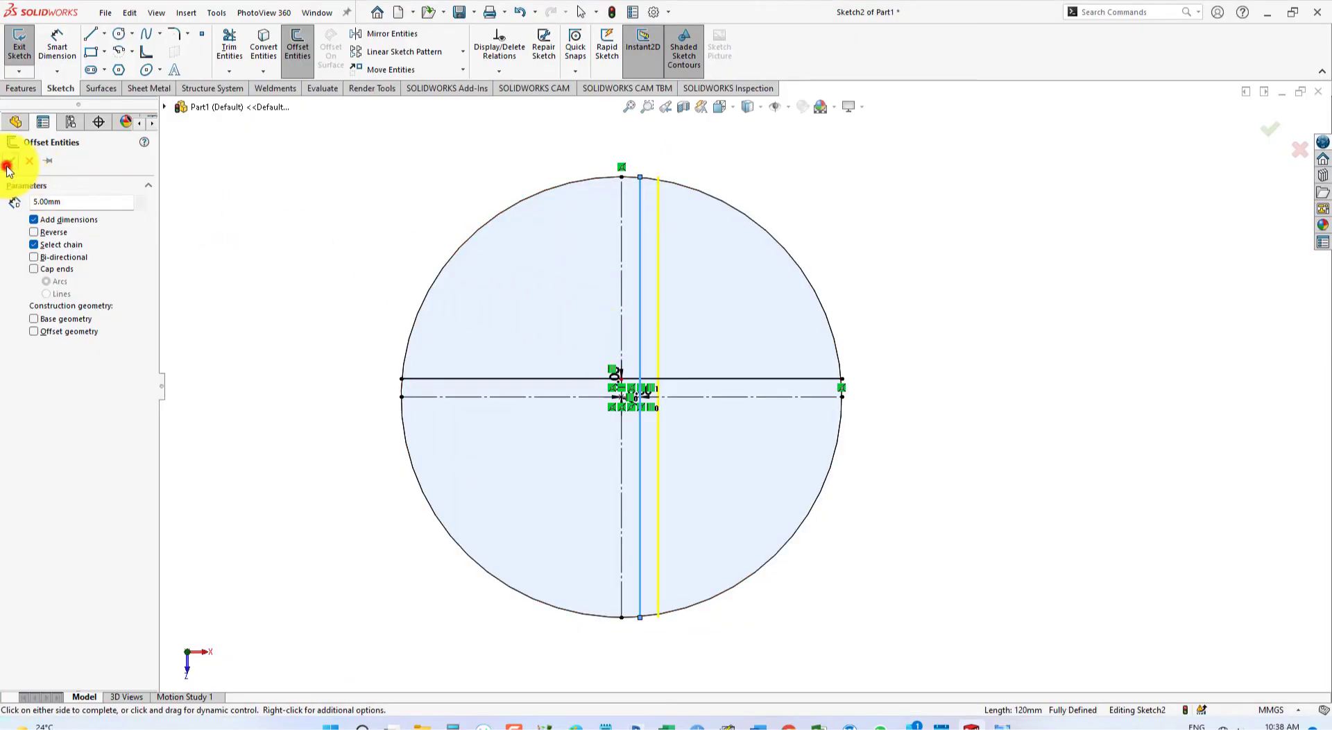
pyautogui.click(9, 163)
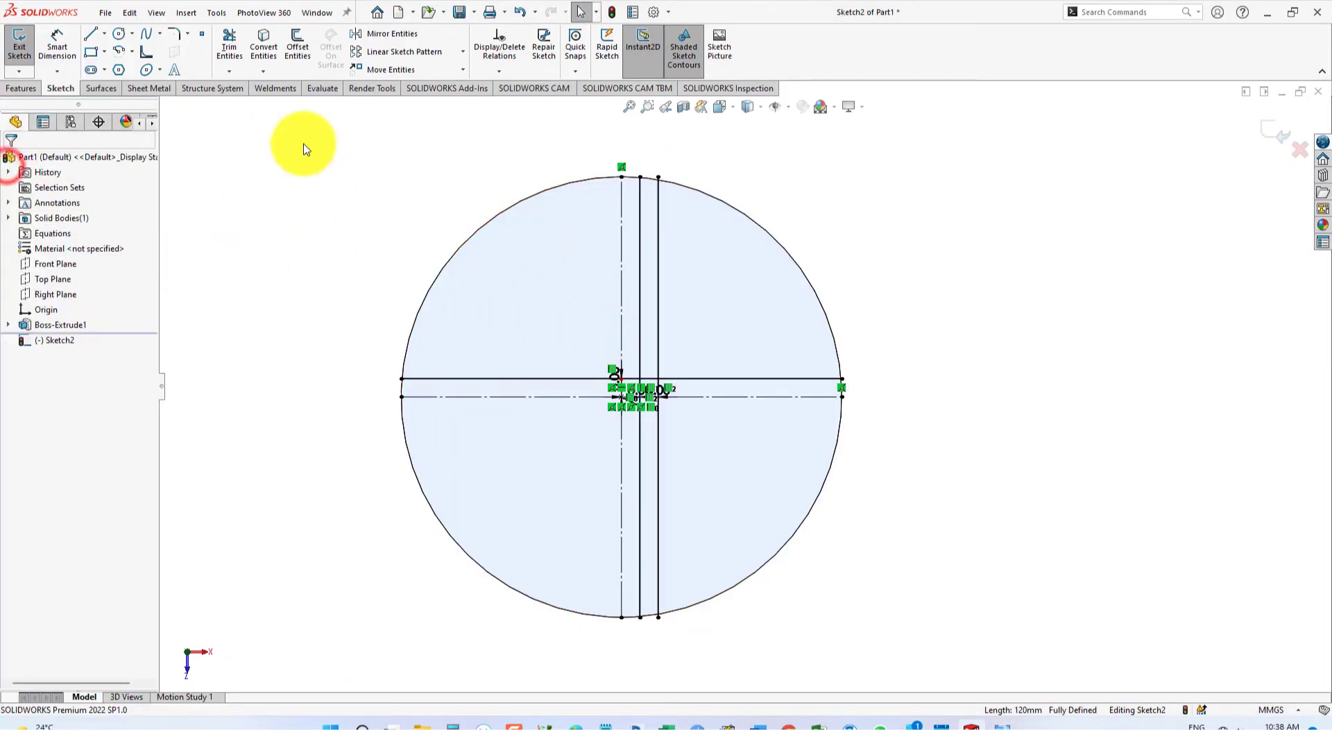
pyautogui.click(292, 39)
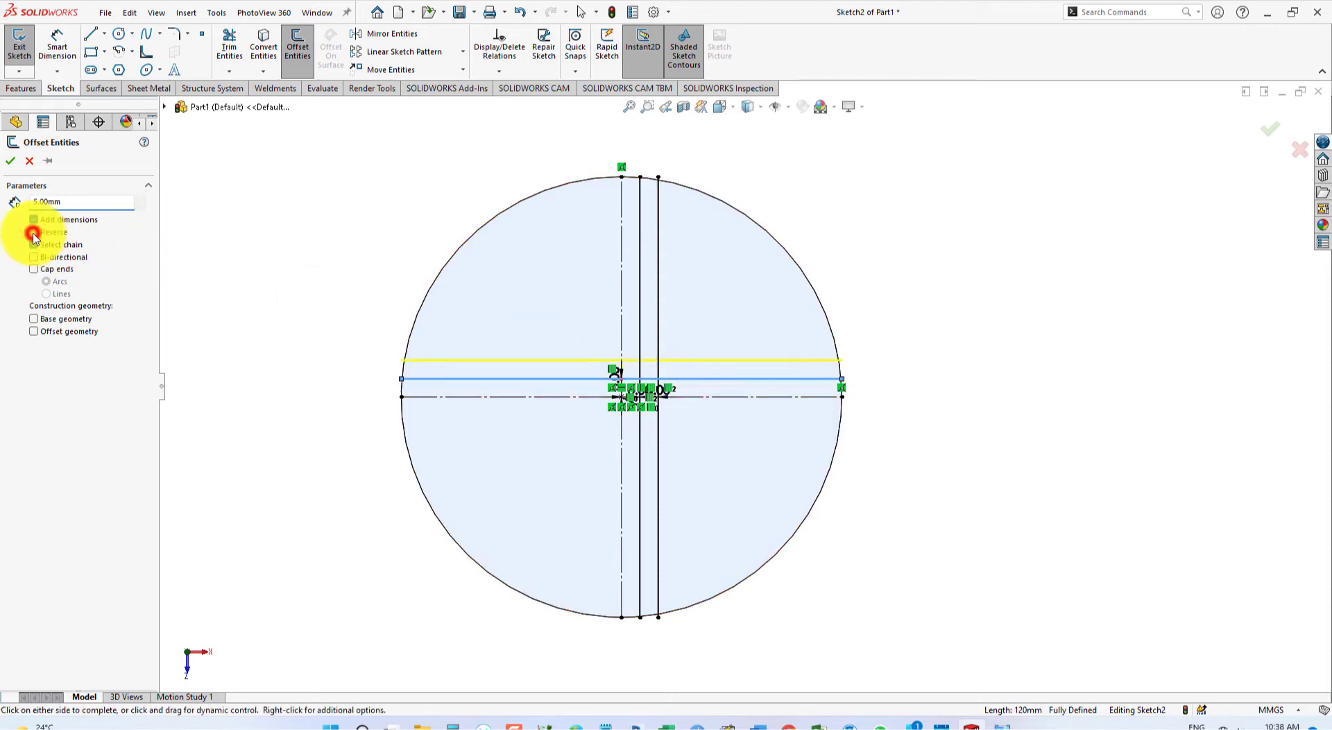
pyautogui.hotkey('alt', 'Tab')
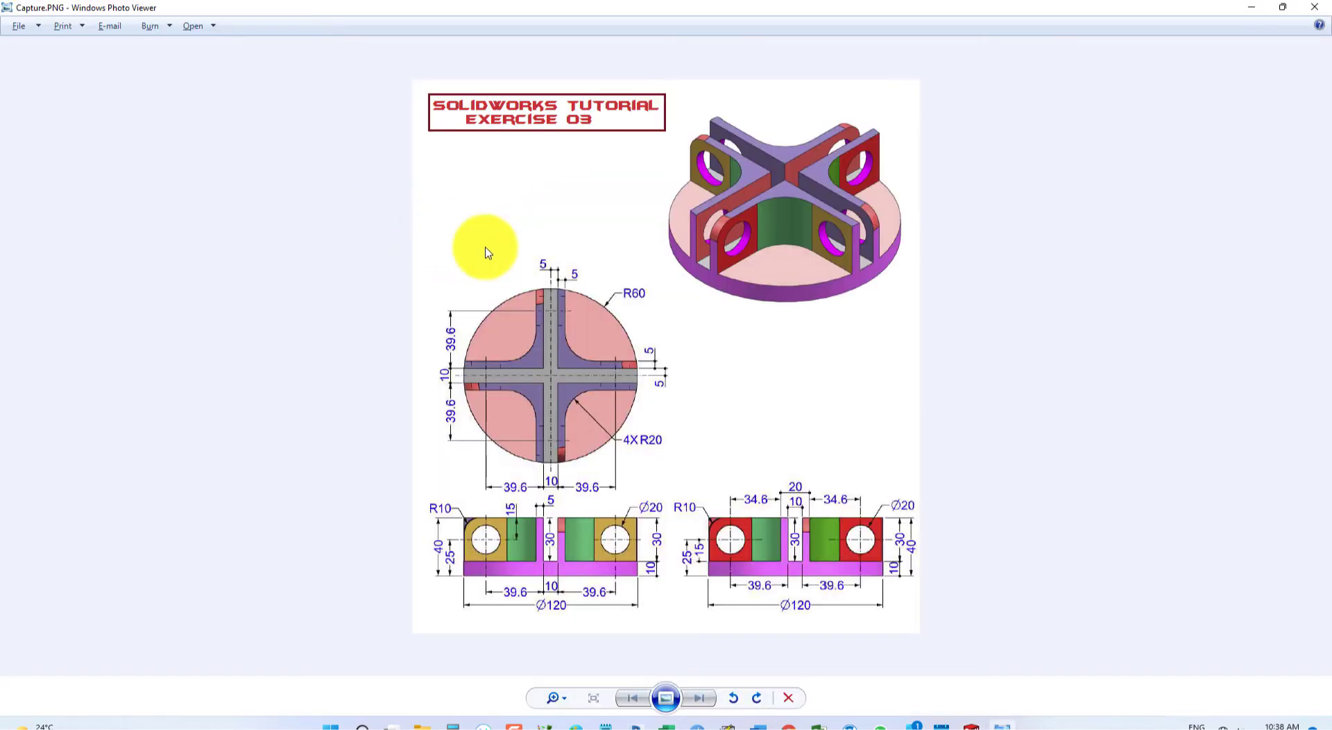
pyautogui.hotkey('alt', 'Tab')
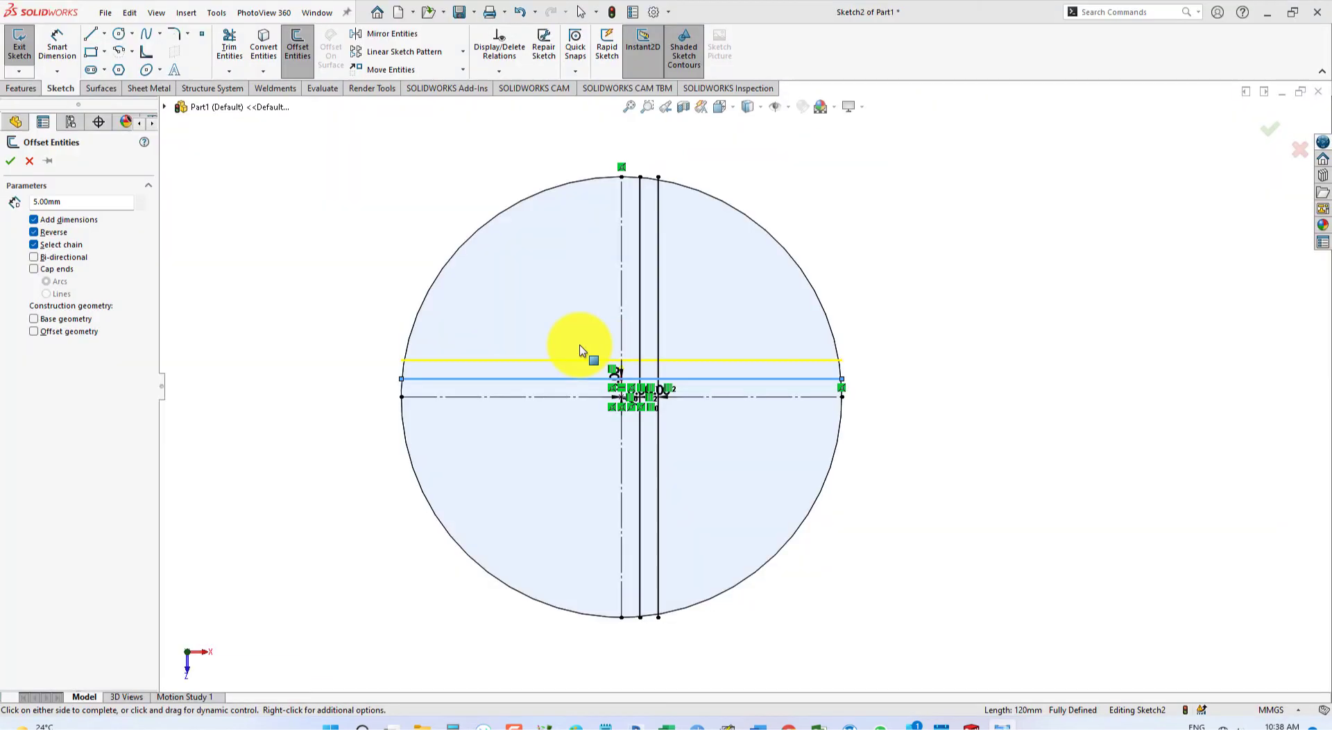
# Add the second horizontal wall line and trim all wall lines to the upper-right quadrant.
pyautogui.click(11, 163)
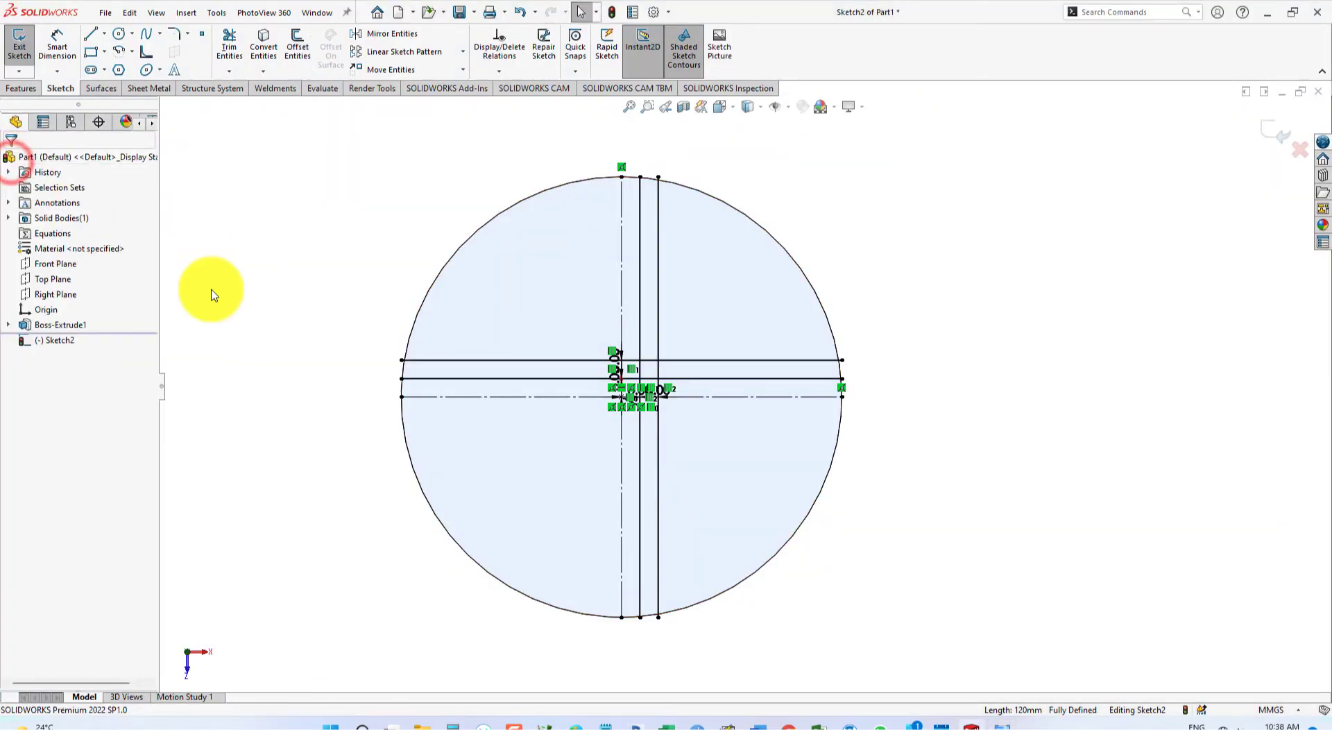
pyautogui.click(229, 46)
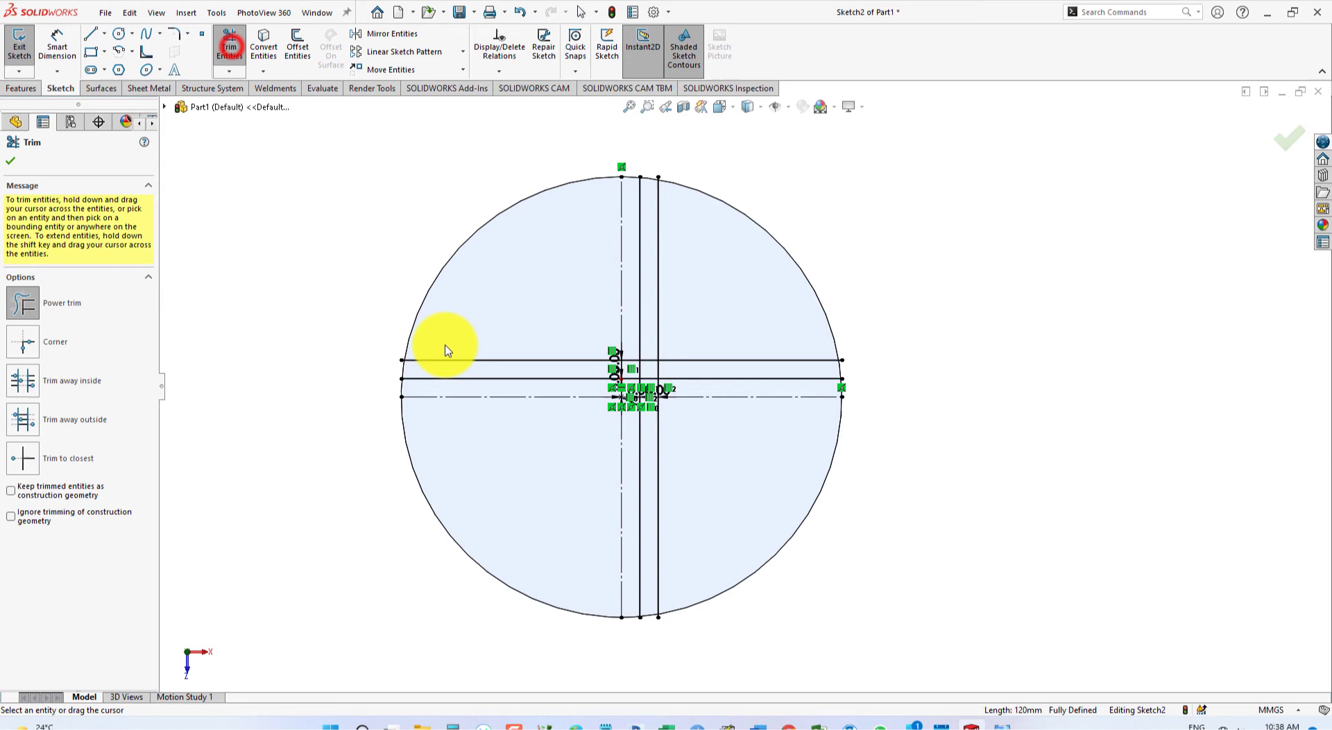
pyautogui.moveTo(471, 359); pyautogui.dragTo(690, 483)
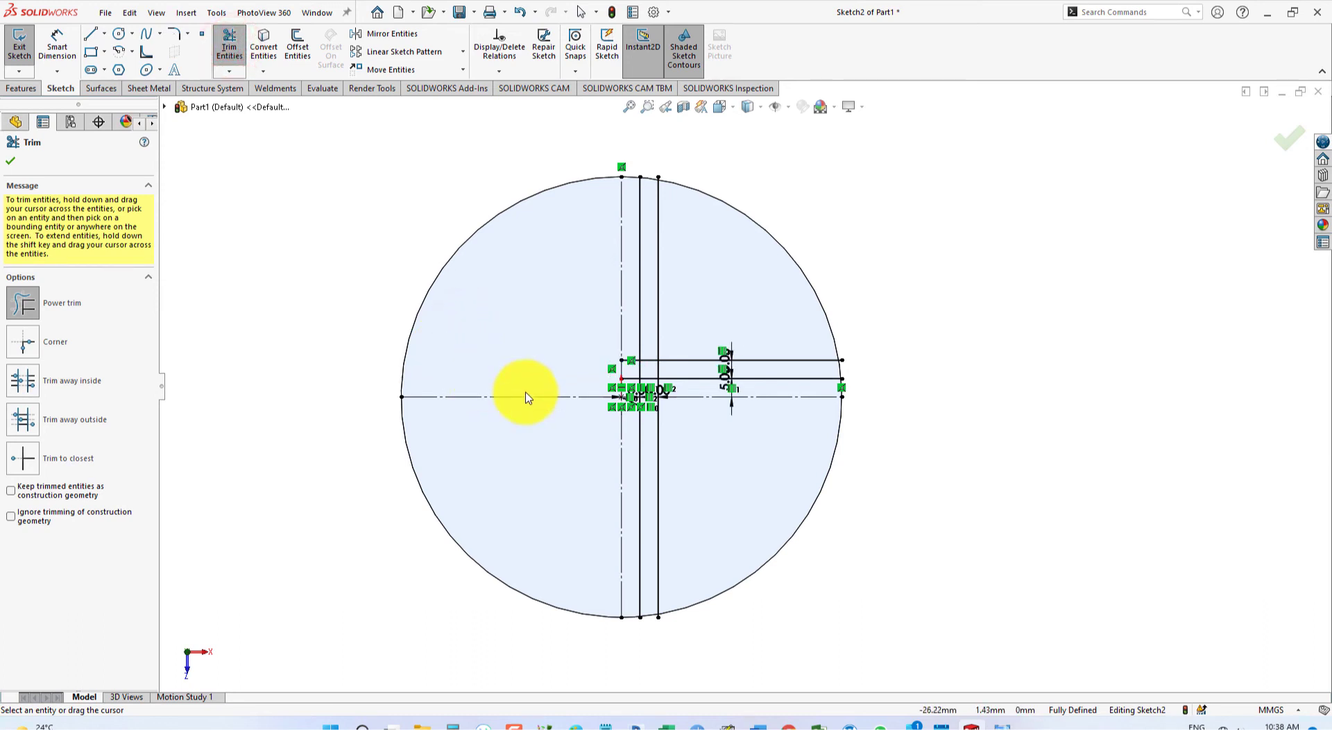
pyautogui.click(645, 485)
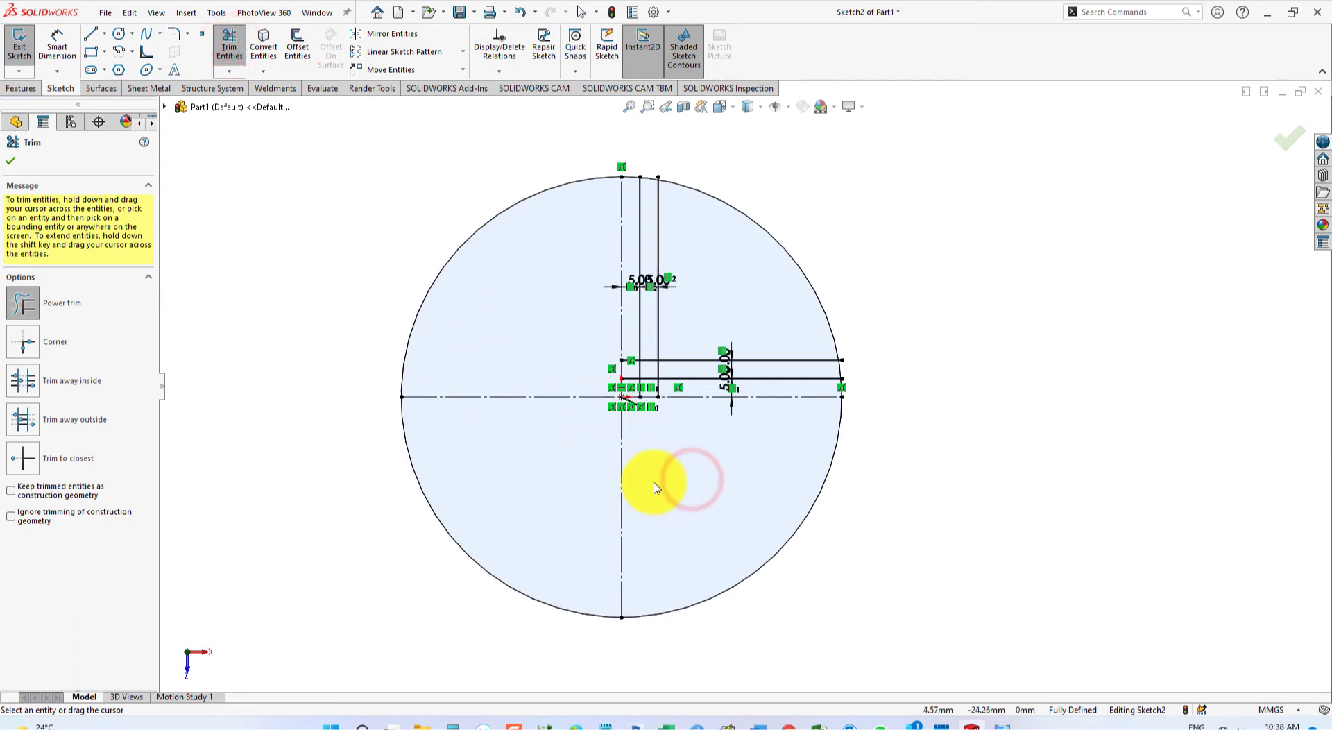
pyautogui.scroll(-2, 694, 388)
pyautogui.hotkey('ctrl', 'Down')
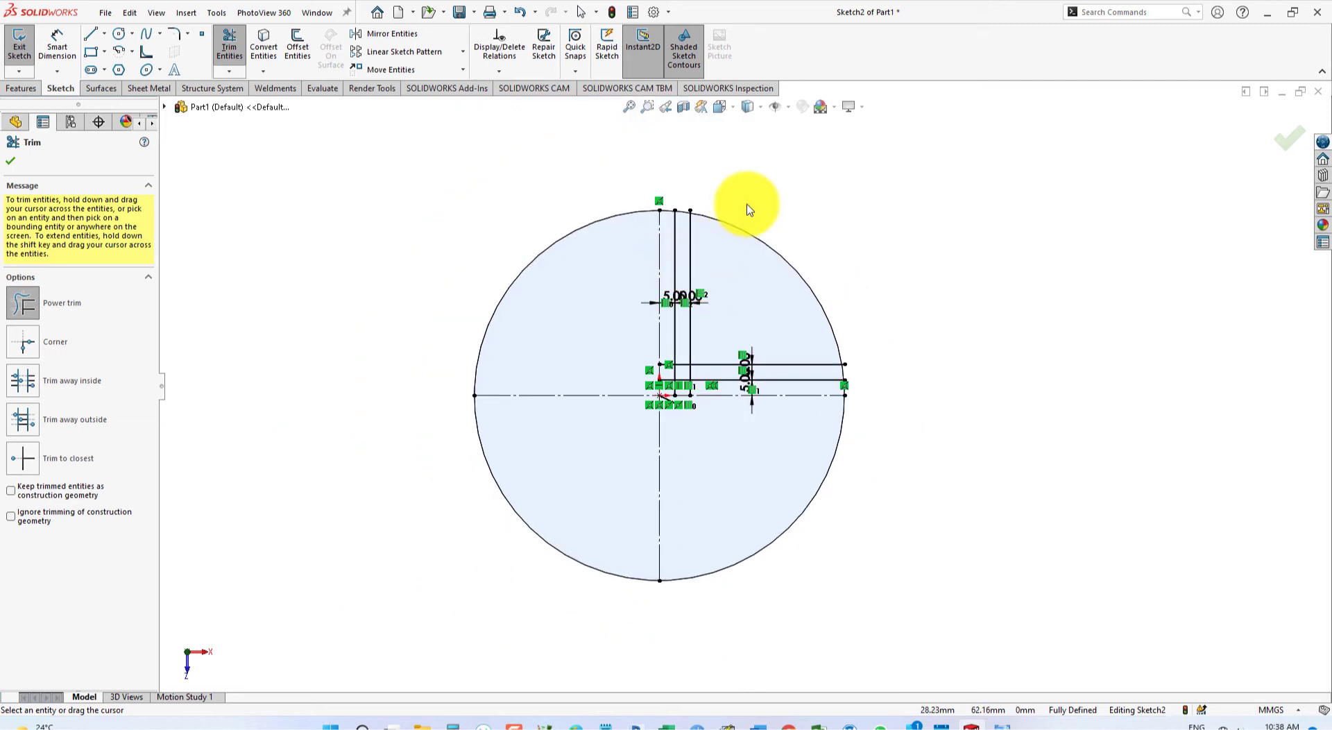
pyautogui.hotkey('ctrl', 'Down')
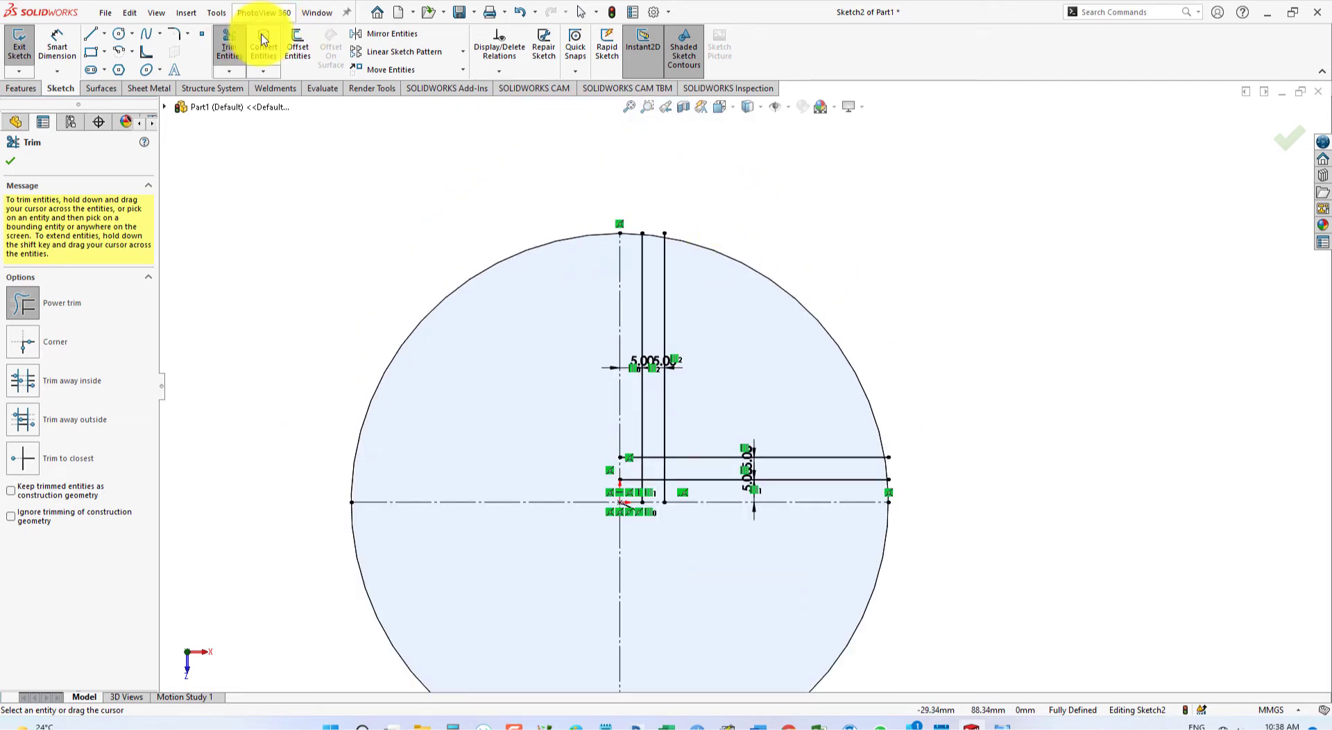
# Convert the disc's outer circular edge into the sketch.
pyautogui.click(263, 39)
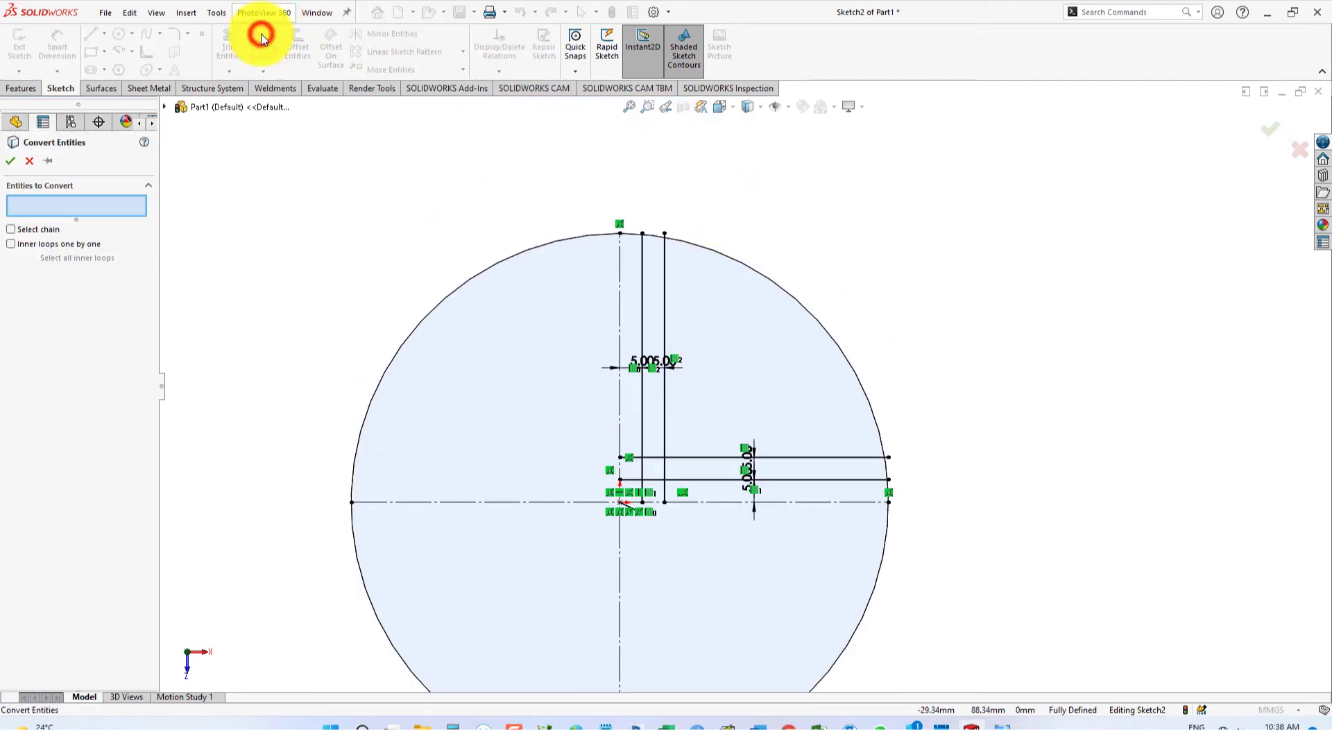
pyautogui.click(716, 254)
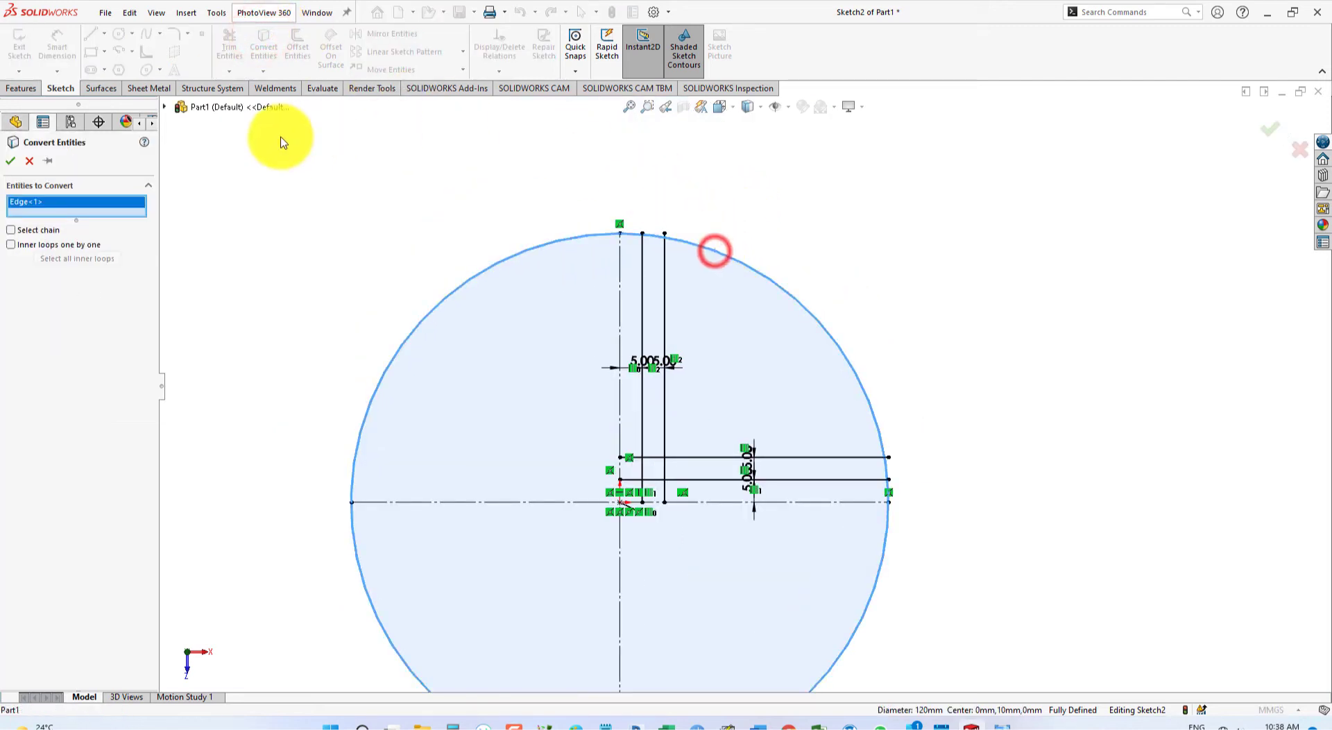
pyautogui.click(7, 164)
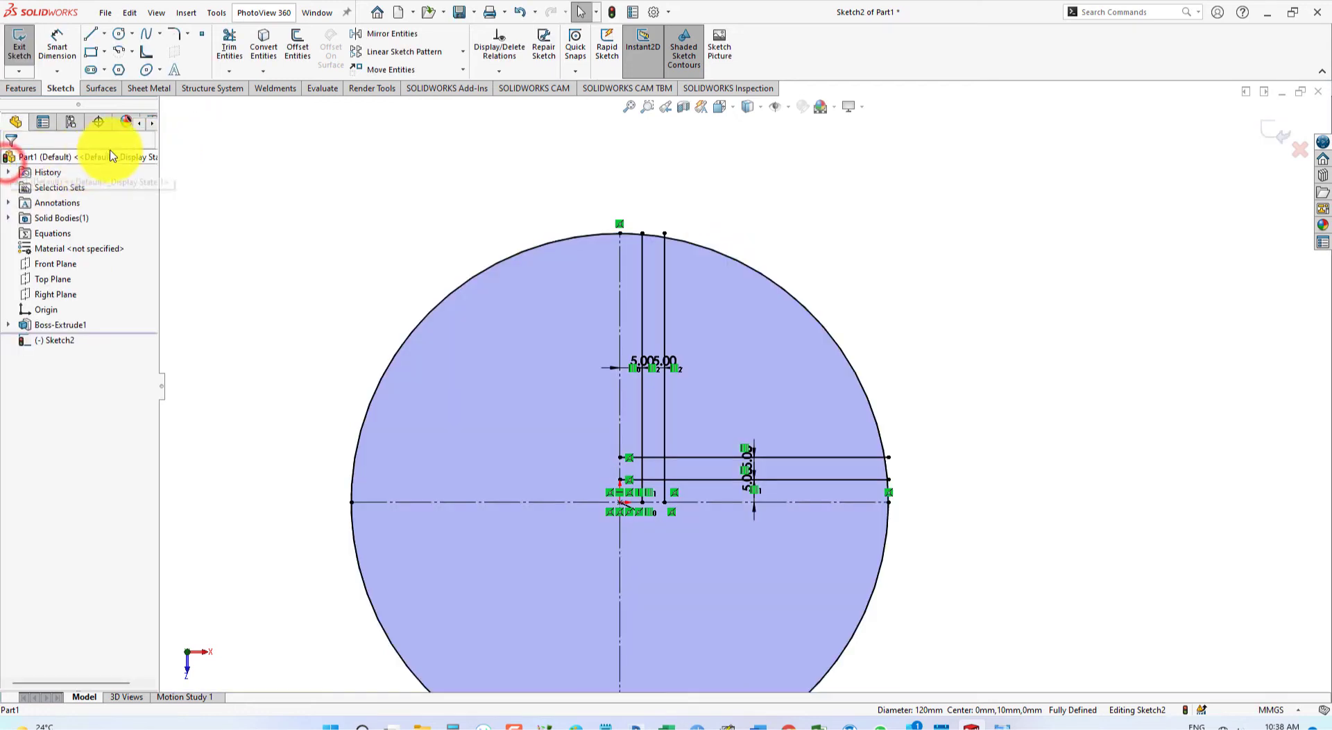
# Trim the unwanted circle arc and the line stubs extending beyond the disc edge.
pyautogui.click(230, 43)
pyautogui.click(496, 184)
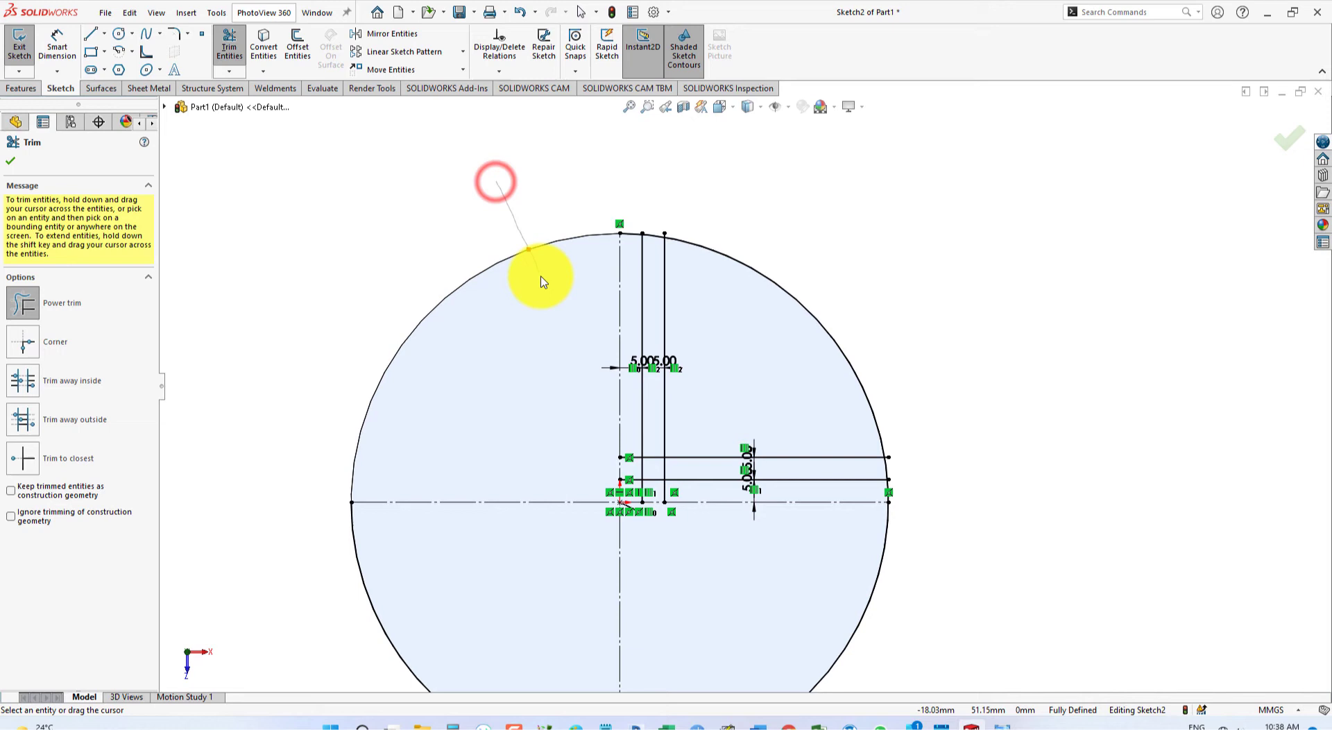
pyautogui.moveTo(990, 609); pyautogui.dragTo(842, 589)
pyautogui.scroll(-1, 737, 346)
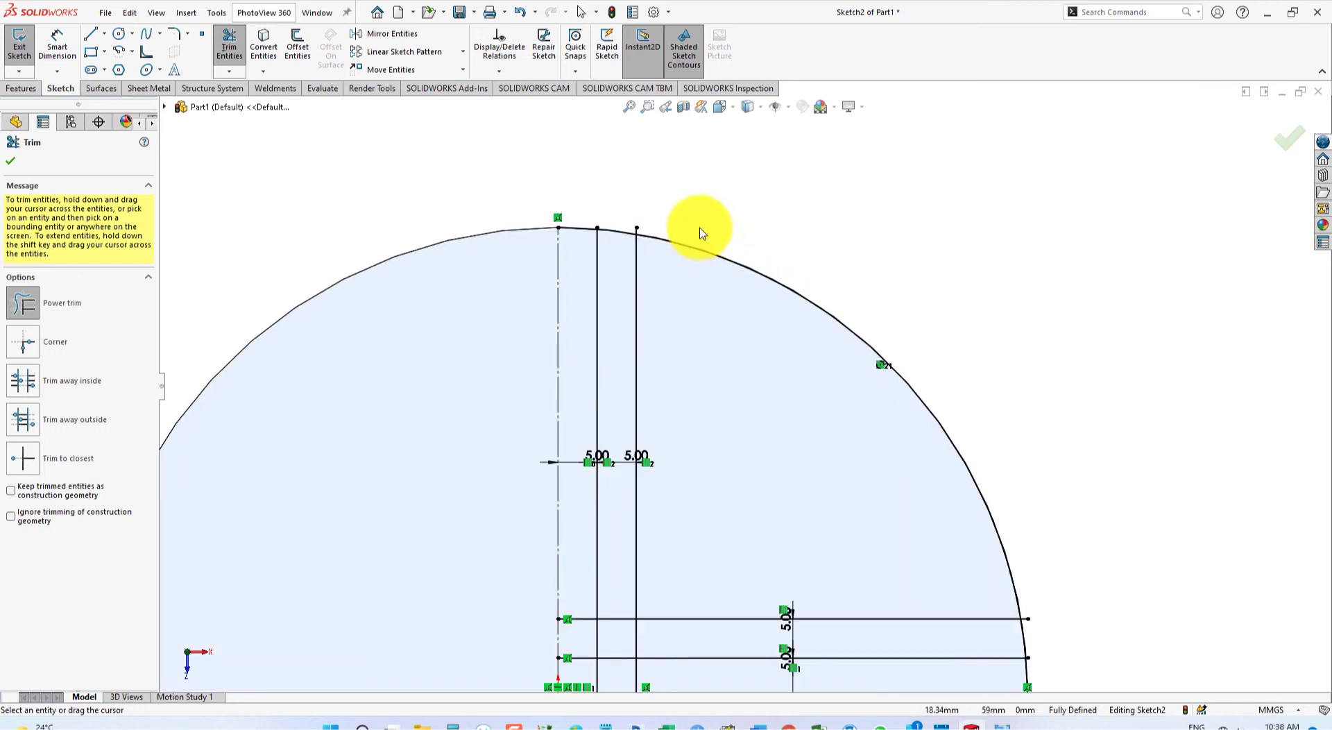
pyautogui.scroll(-1, 701, 228)
pyautogui.scroll(1, 743, 244)
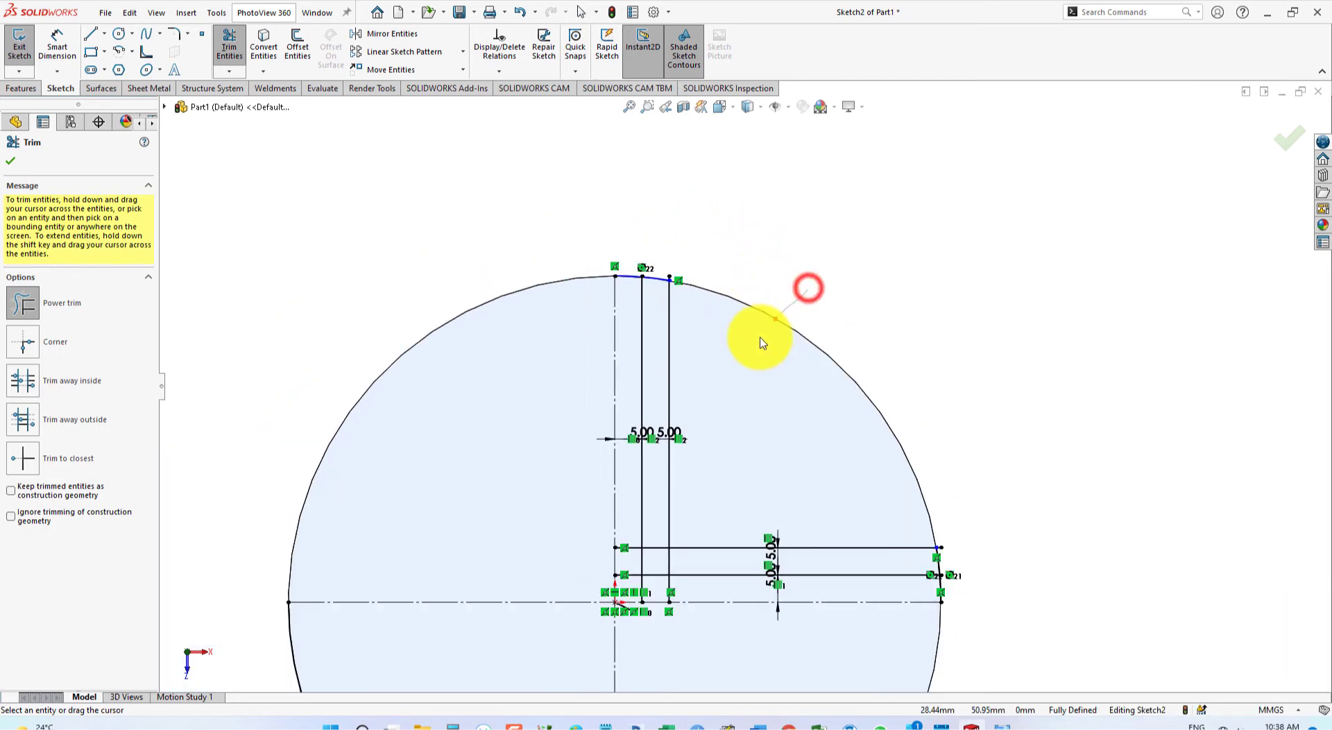
pyautogui.scroll(-3, 679, 305)
pyautogui.scroll(-3, 700, 298)
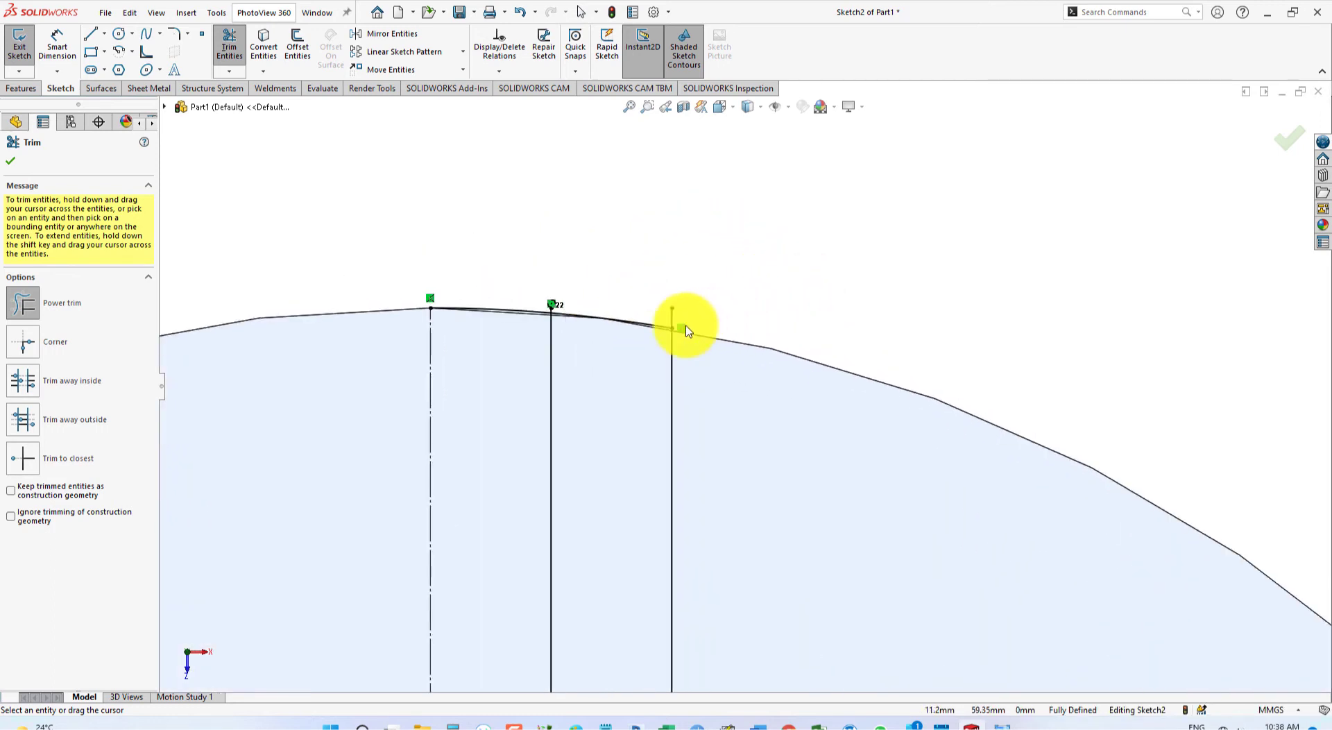
pyautogui.scroll(-3, 659, 319)
pyautogui.moveTo(742, 318); pyautogui.dragTo(660, 312)
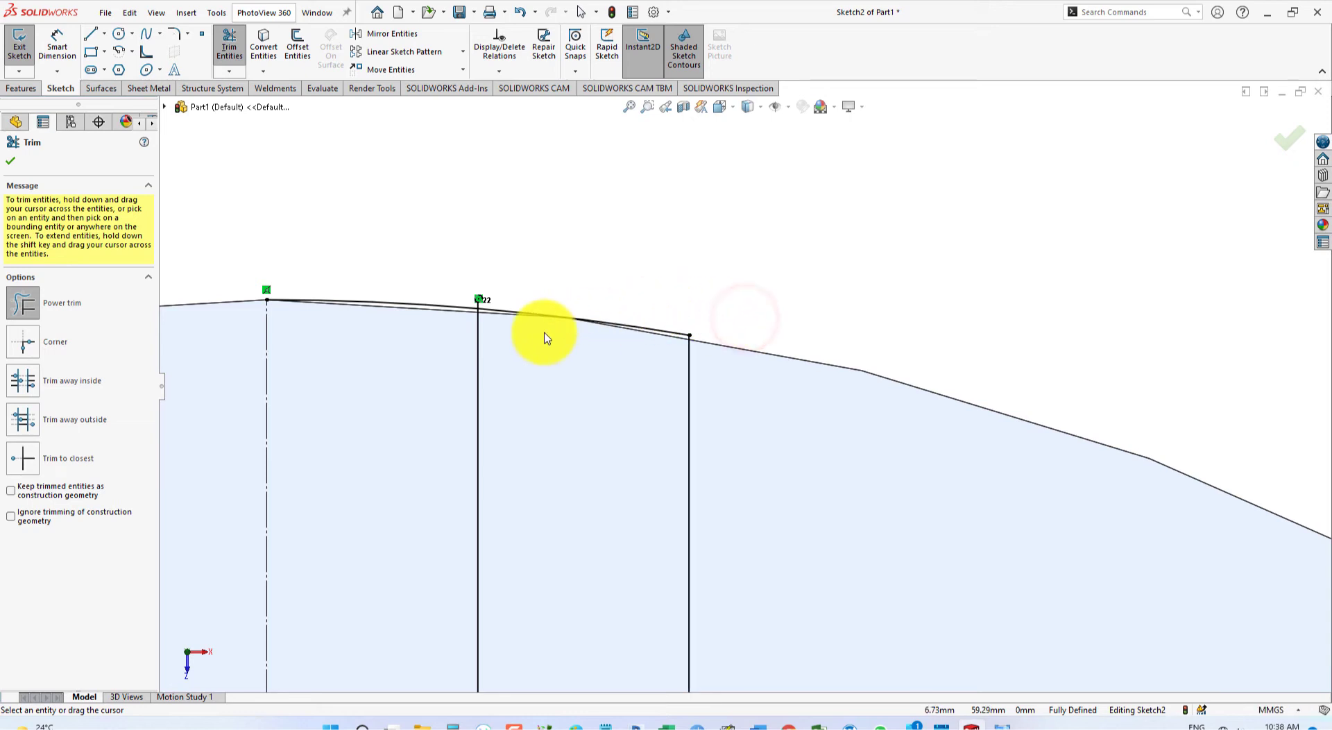
pyautogui.scroll(-3, 455, 314)
pyautogui.scroll(-3, 459, 314)
pyautogui.moveTo(603, 303); pyautogui.dragTo(565, 297)
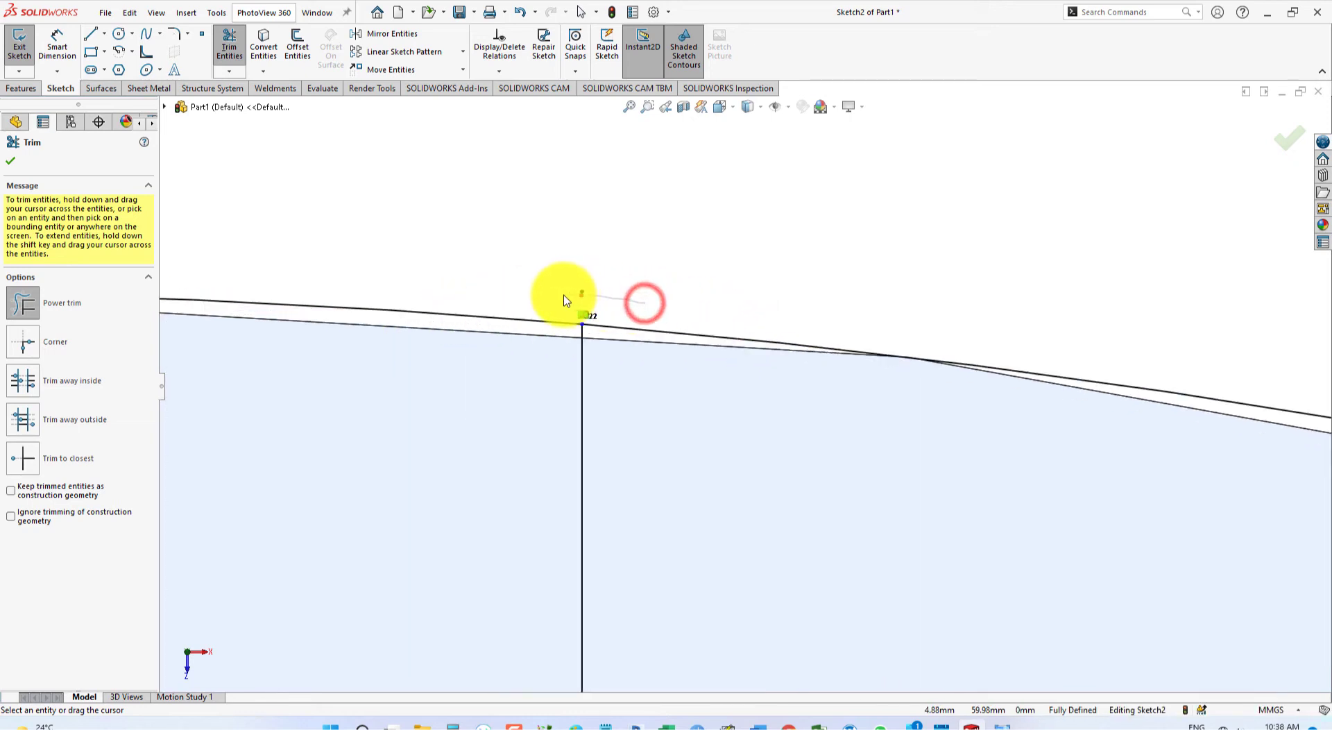
pyautogui.scroll(2, 565, 291)
pyautogui.scroll(2, 555, 299)
pyautogui.scroll(2, 737, 395)
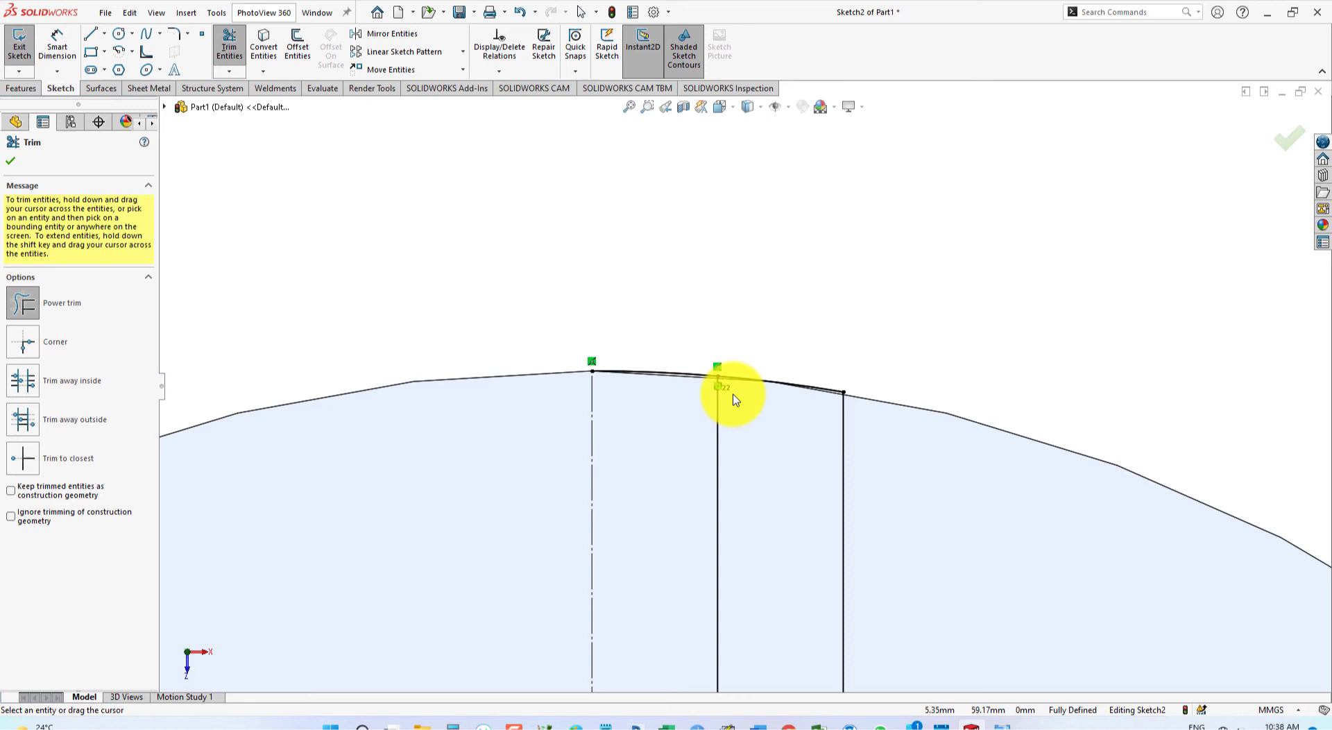
pyautogui.scroll(2, 844, 464)
pyautogui.scroll(2, 803, 434)
pyautogui.scroll(2, 796, 428)
pyautogui.scroll(3, 796, 428)
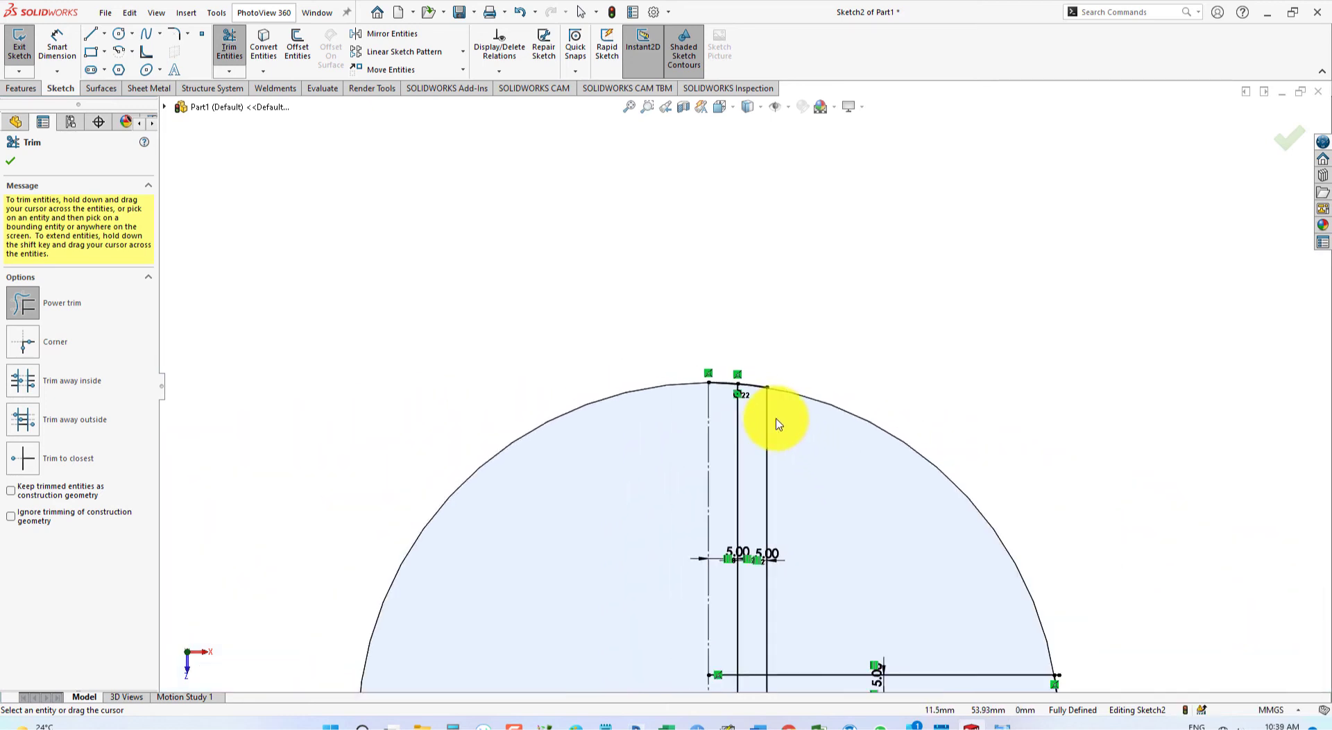
pyautogui.scroll(1, 773, 337)
pyautogui.scroll(-3, 773, 336)
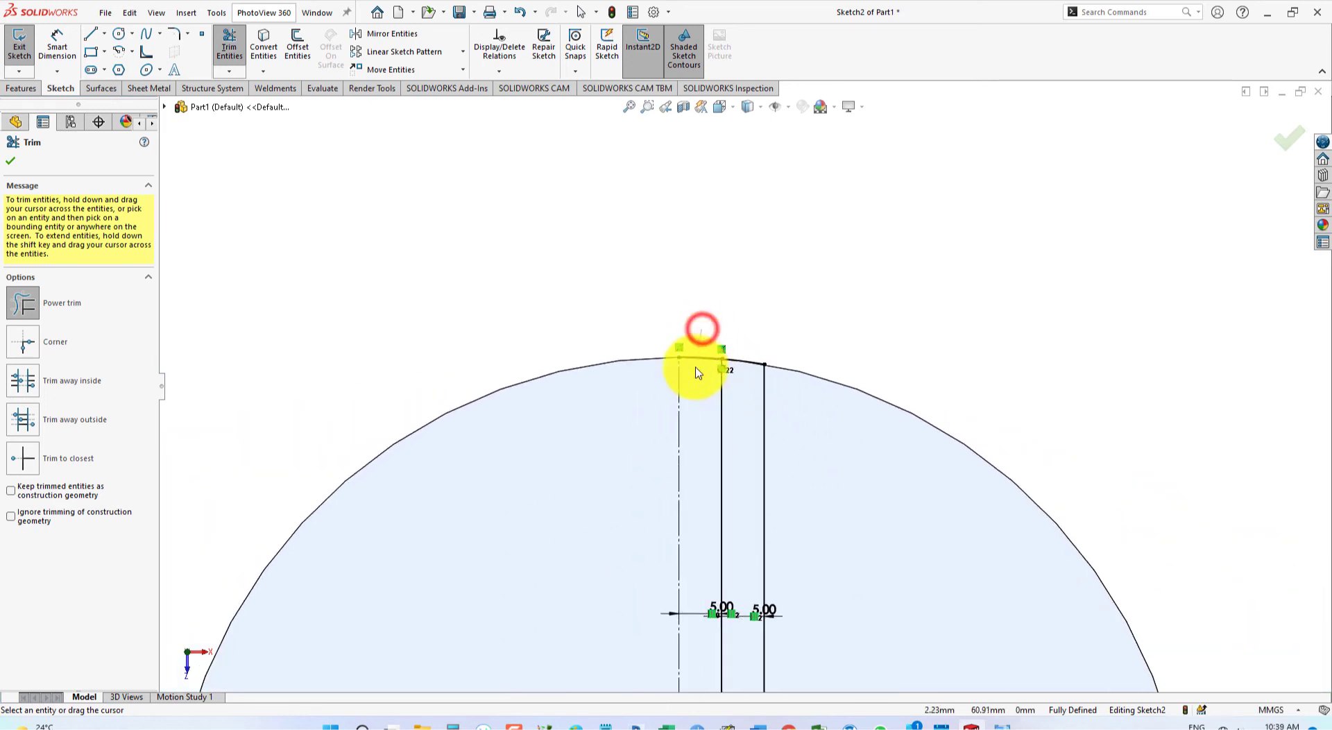
pyautogui.scroll(-3, 798, 413)
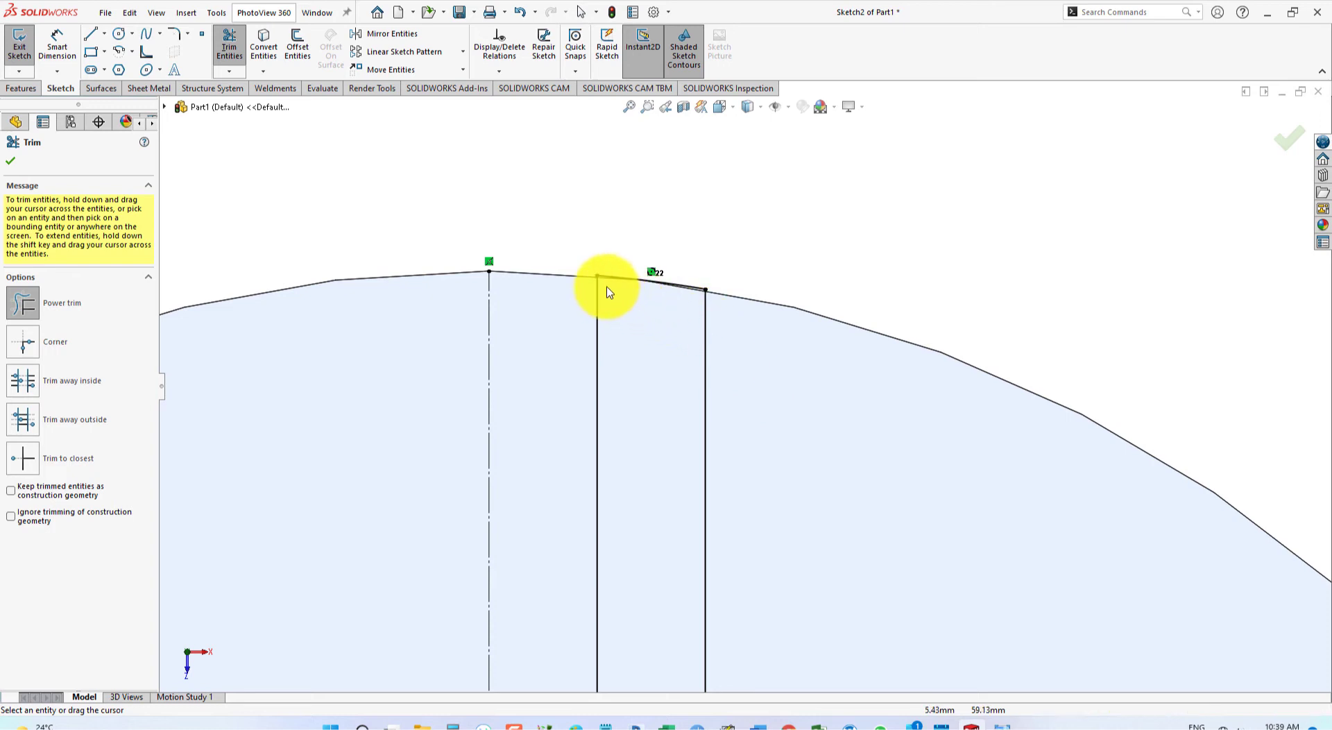
pyautogui.scroll(3, 945, 386)
pyautogui.scroll(2, 1031, 512)
pyautogui.scroll(-2, 767, 550)
pyautogui.scroll(-1, 976, 533)
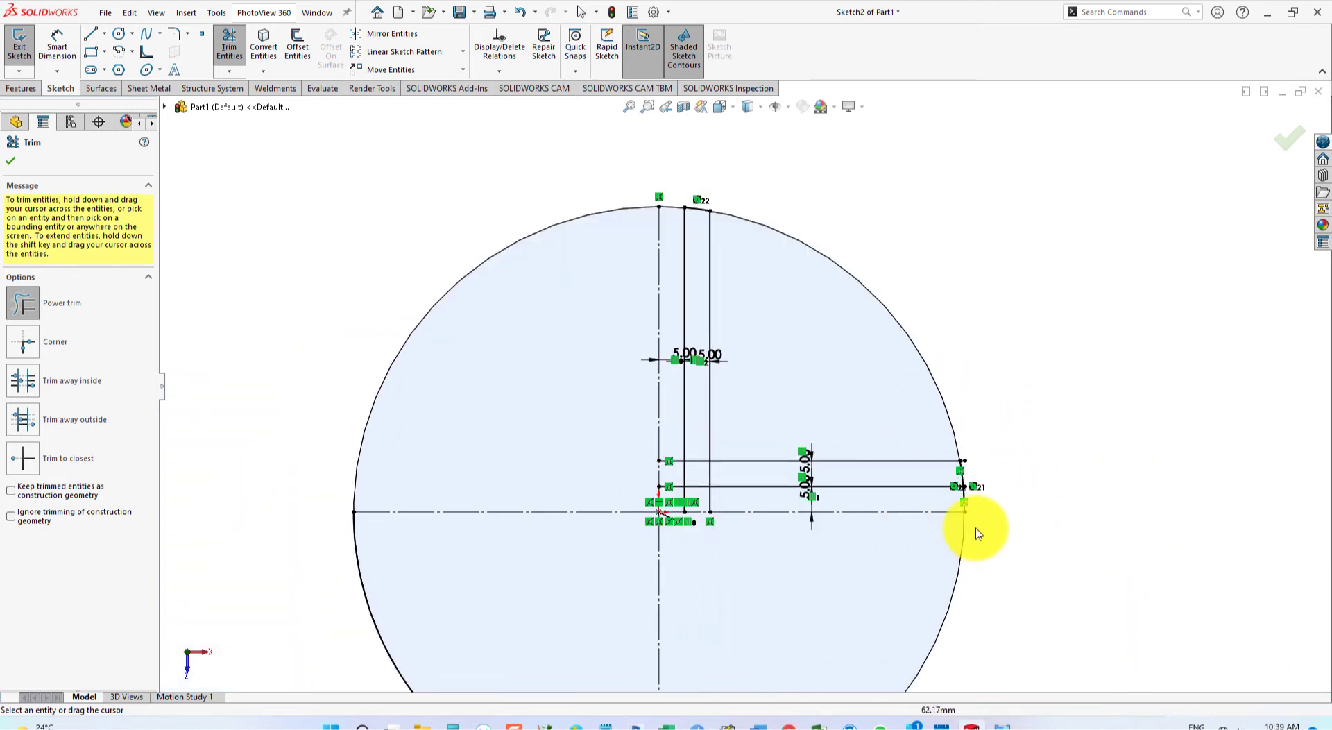
pyautogui.scroll(-3, 931, 470)
pyautogui.scroll(-2, 853, 411)
pyautogui.scroll(2, 824, 374)
pyautogui.scroll(1, 773, 395)
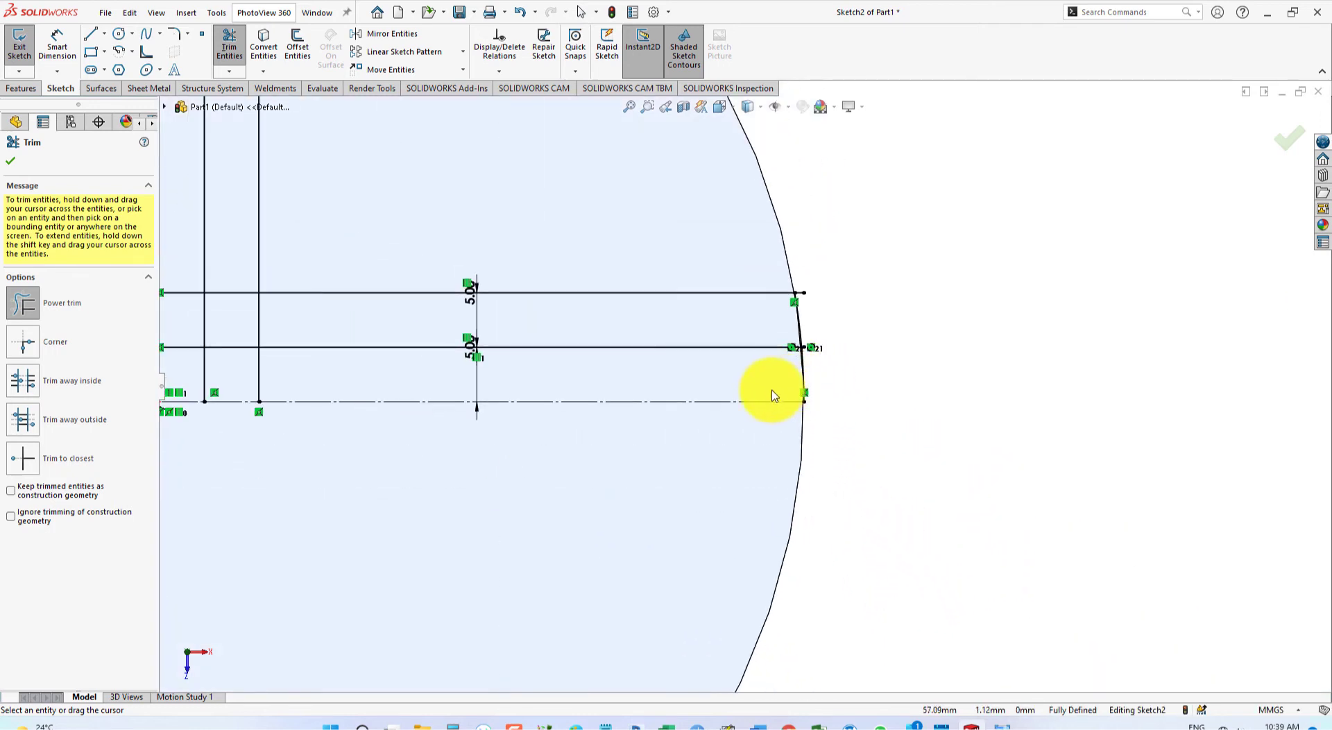
pyautogui.scroll(-1, 755, 318)
pyautogui.scroll(-3, 862, 352)
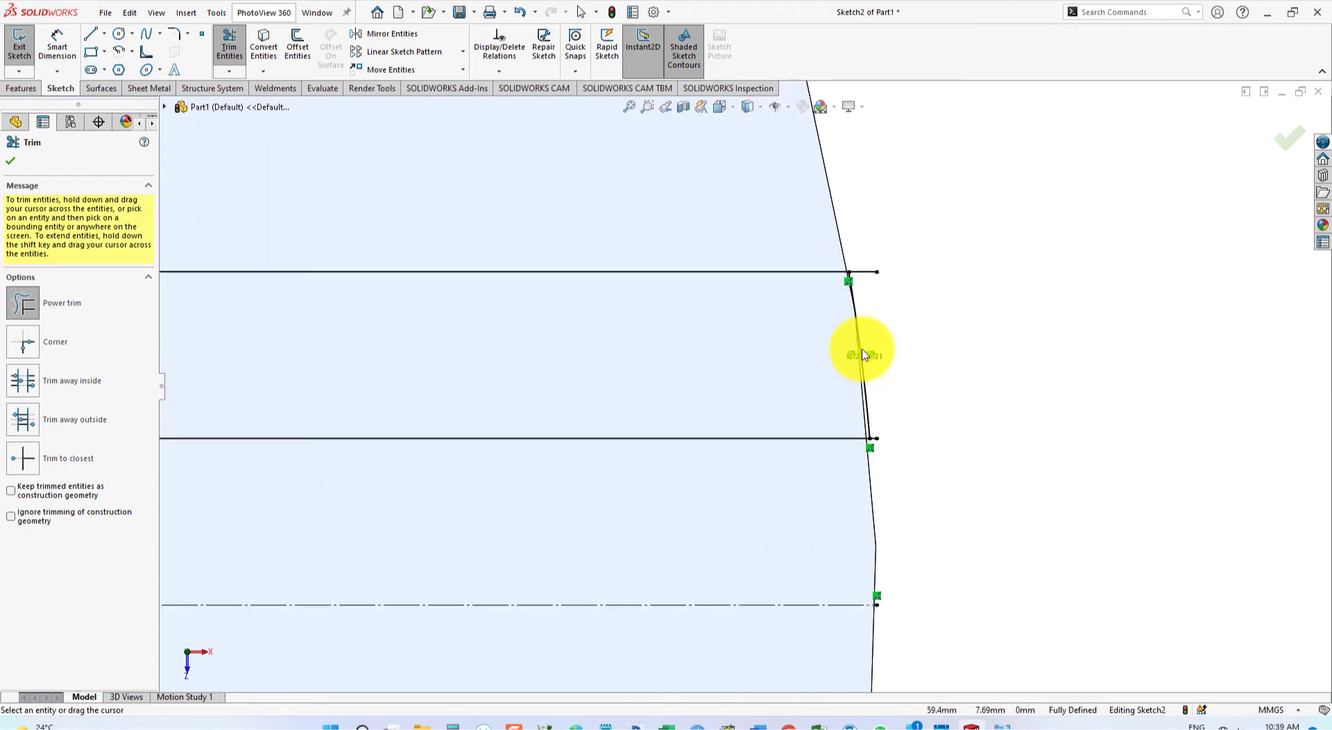
pyautogui.scroll(-1, 860, 258)
pyautogui.moveTo(853, 226); pyautogui.dragTo(862, 268)
pyautogui.scroll(-2, 873, 423)
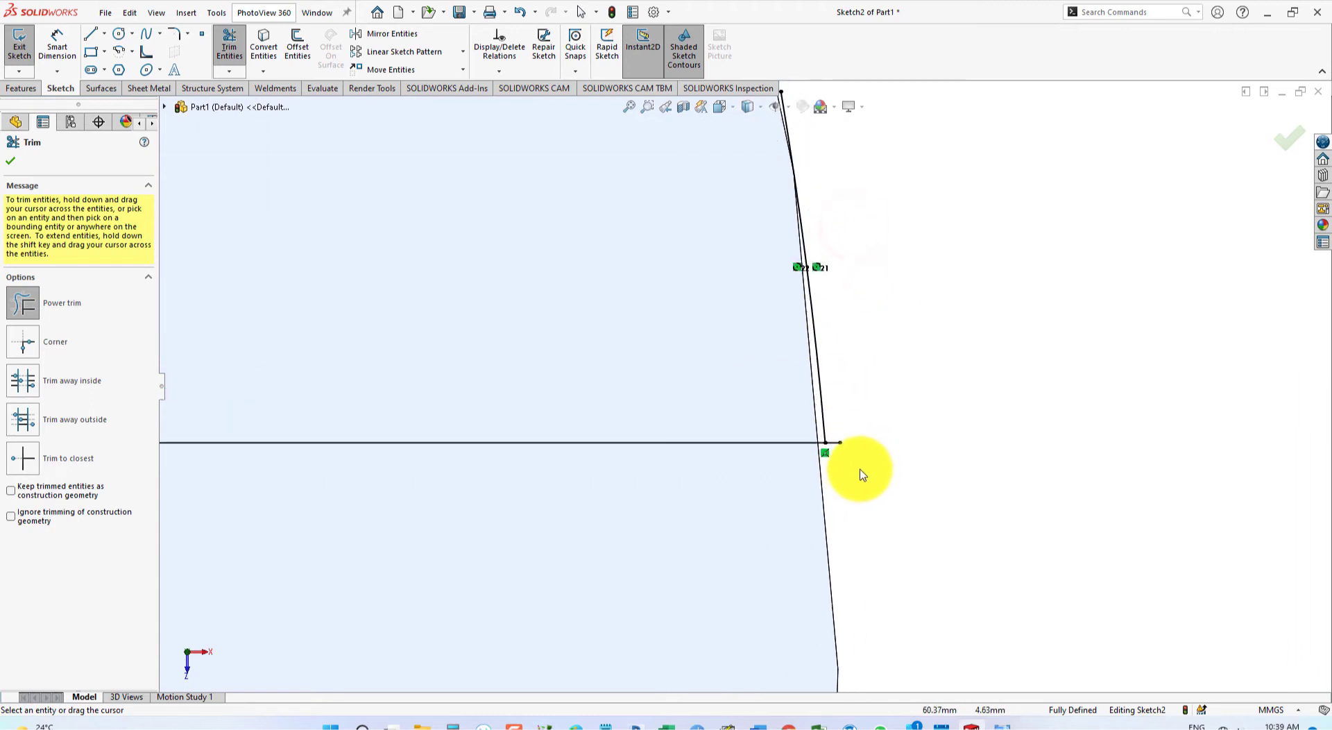
pyautogui.scroll(-1, 853, 463)
pyautogui.moveTo(797, 381); pyautogui.dragTo(796, 440)
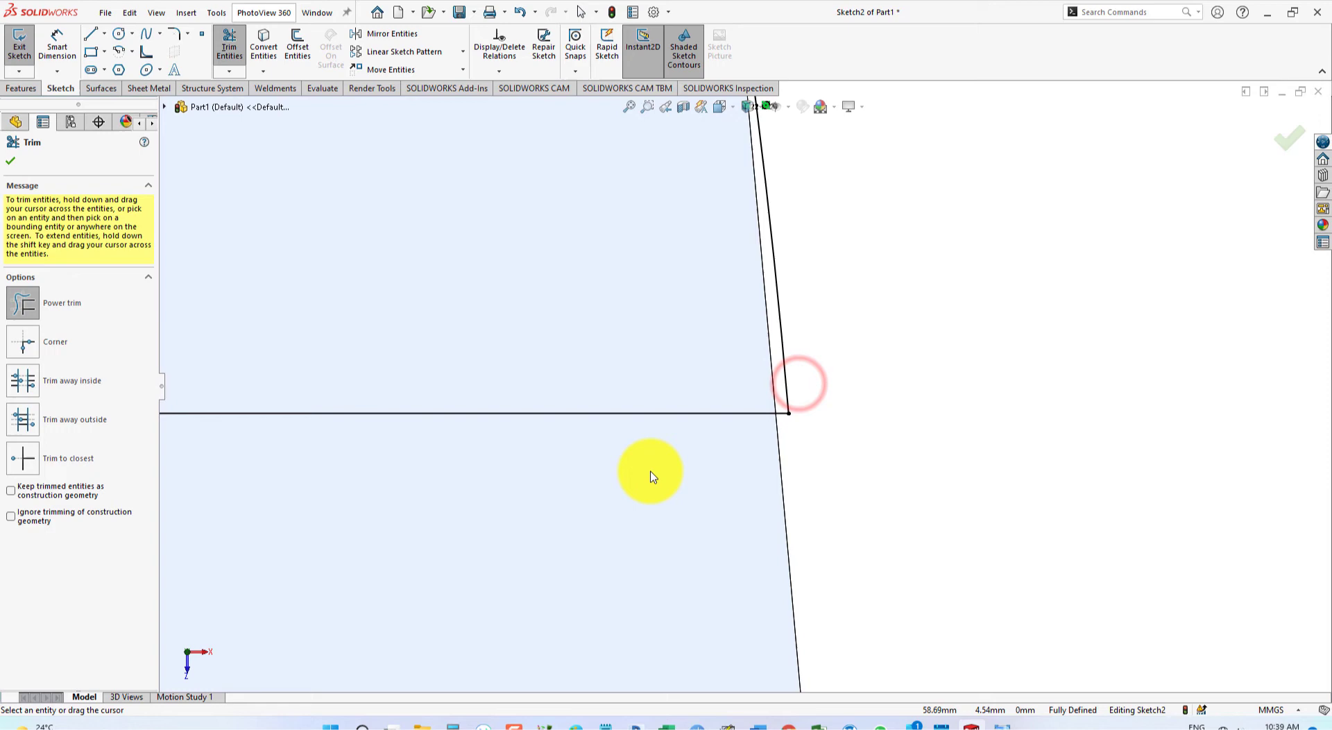
pyautogui.scroll(2, 483, 421)
pyautogui.scroll(3, 432, 395)
pyautogui.scroll(2, 470, 381)
pyautogui.scroll(-2, 520, 372)
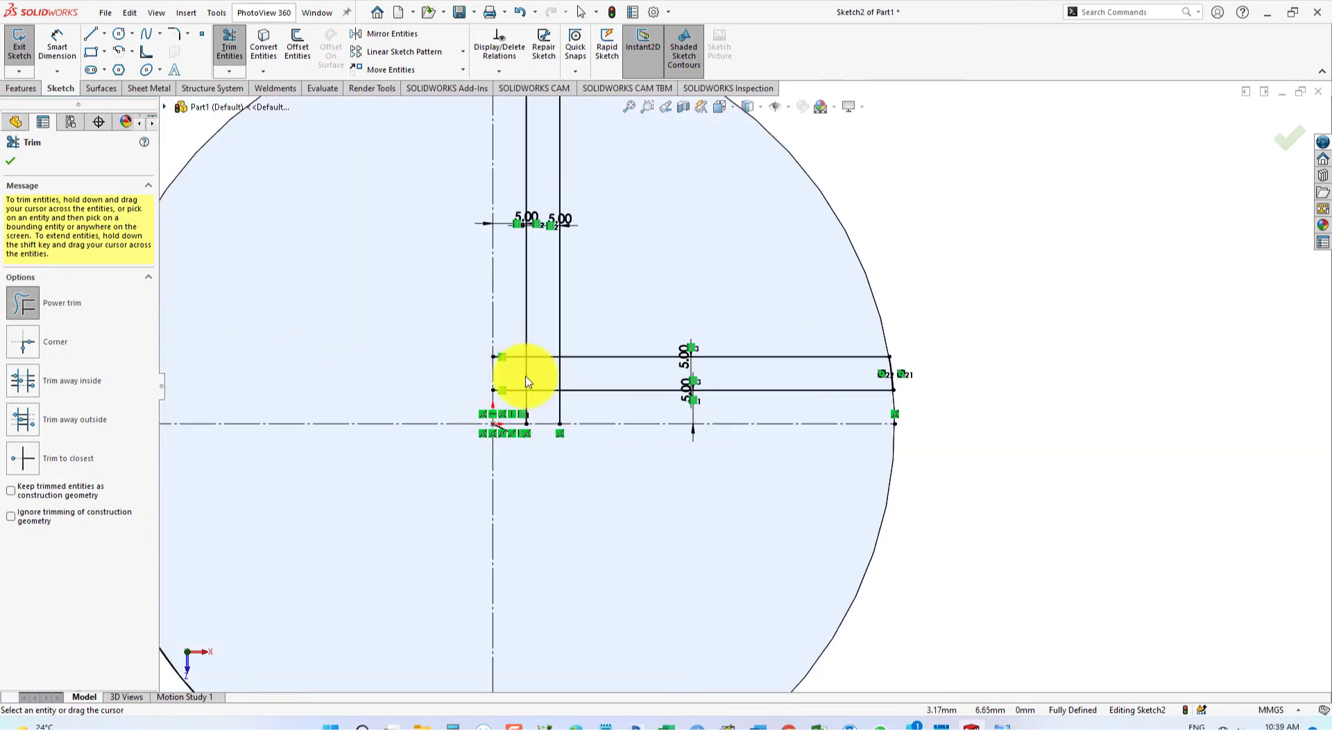
# Trim the inner overlapping segments to close the 5 mm-wide L profile, checking the drawing.
pyautogui.hotkey('alt', 'Tab')
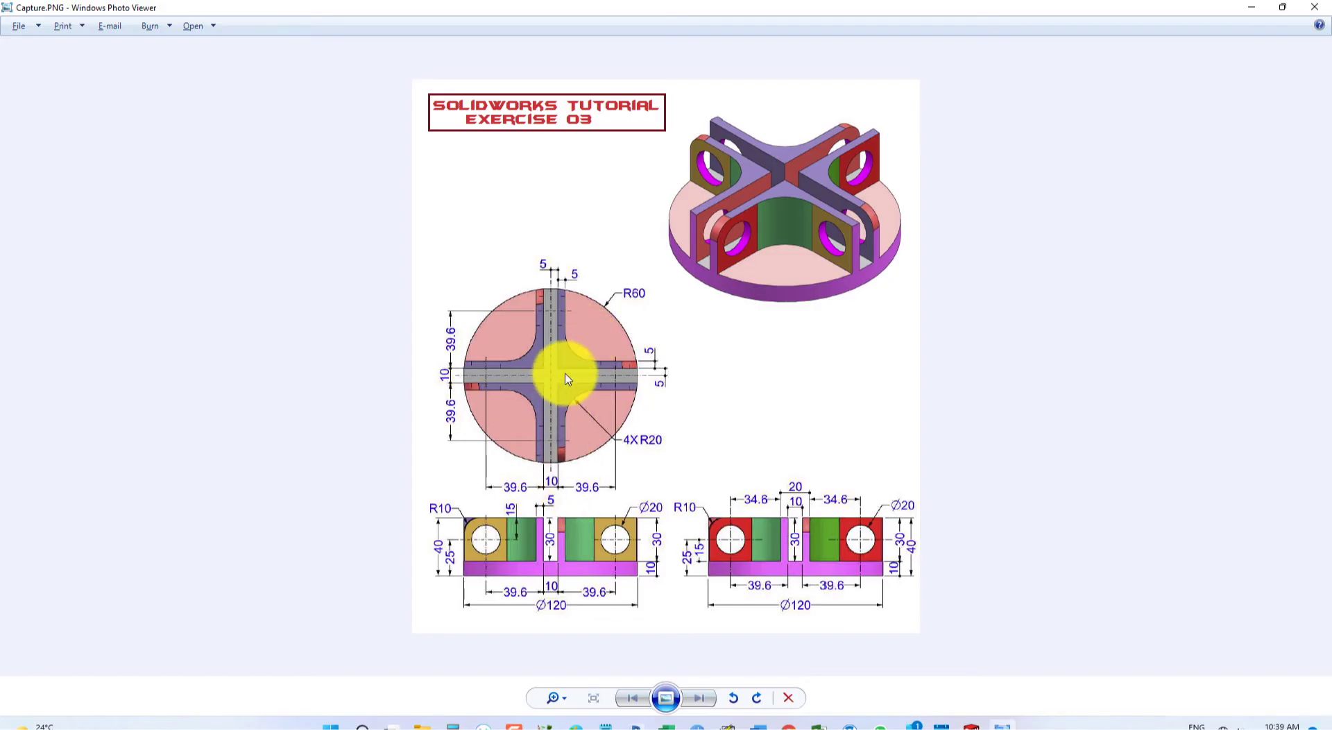
pyautogui.hotkey('alt', 'Tab')
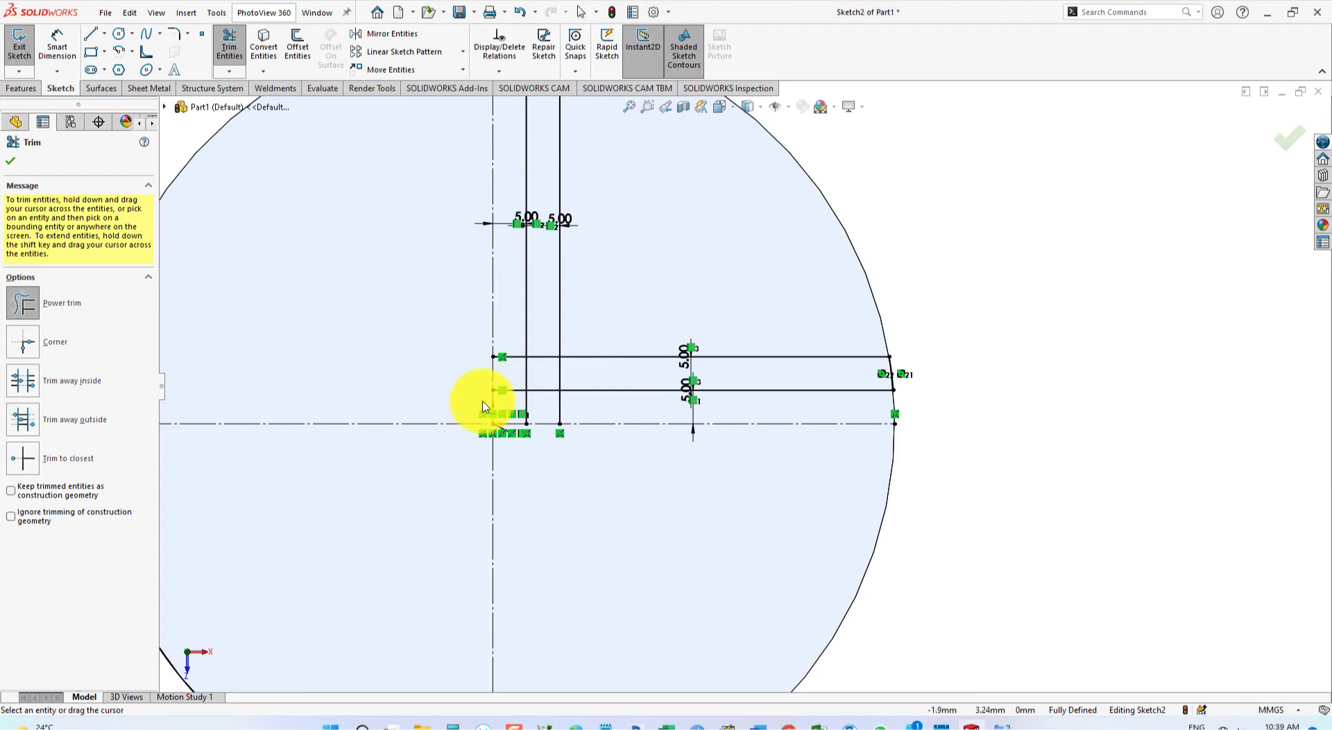
pyautogui.scroll(-3, 483, 406)
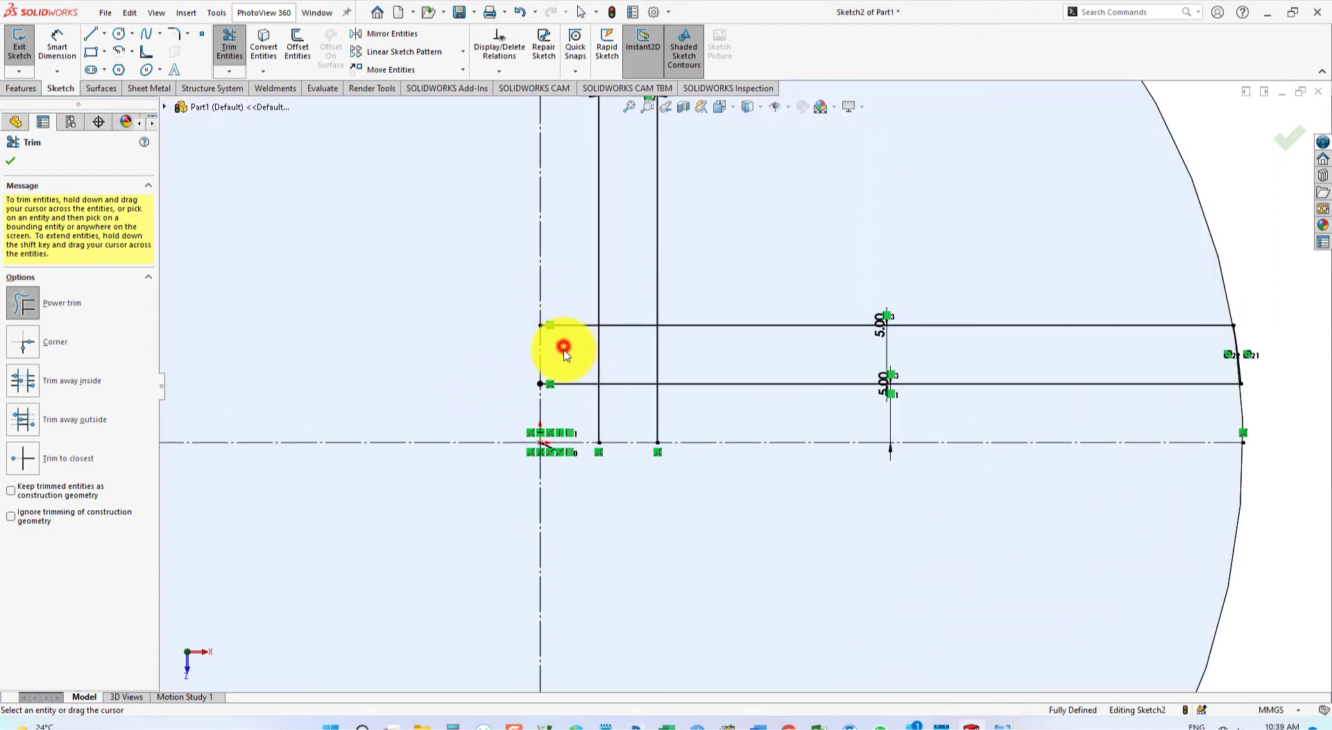
pyautogui.moveTo(570, 393)
pyautogui.mouseDown()
pyautogui.moveTo(599, 421)
pyautogui.moveTo(669, 416)
pyautogui.mouseUp()
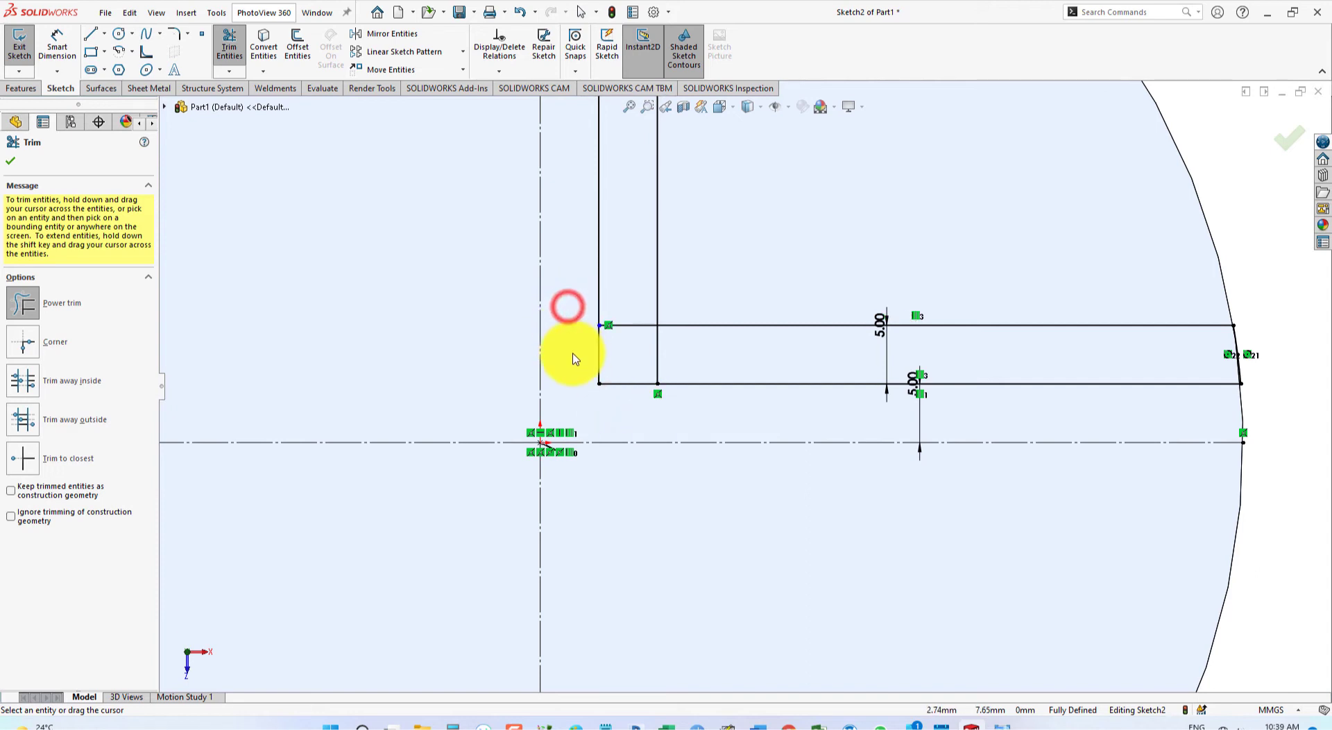
pyautogui.moveTo(619, 288); pyautogui.dragTo(679, 367)
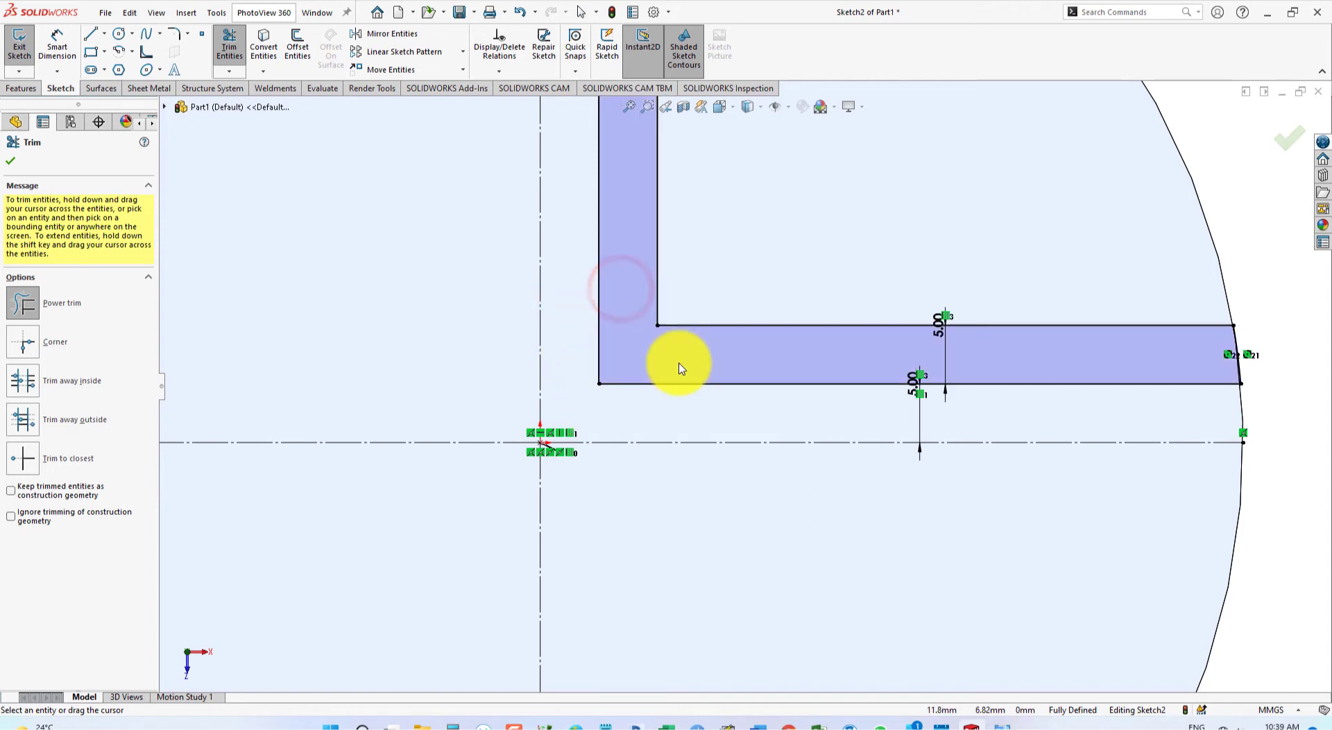
pyautogui.scroll(3, 679, 368)
pyautogui.scroll(3, 701, 351)
pyautogui.scroll(-1, 832, 298)
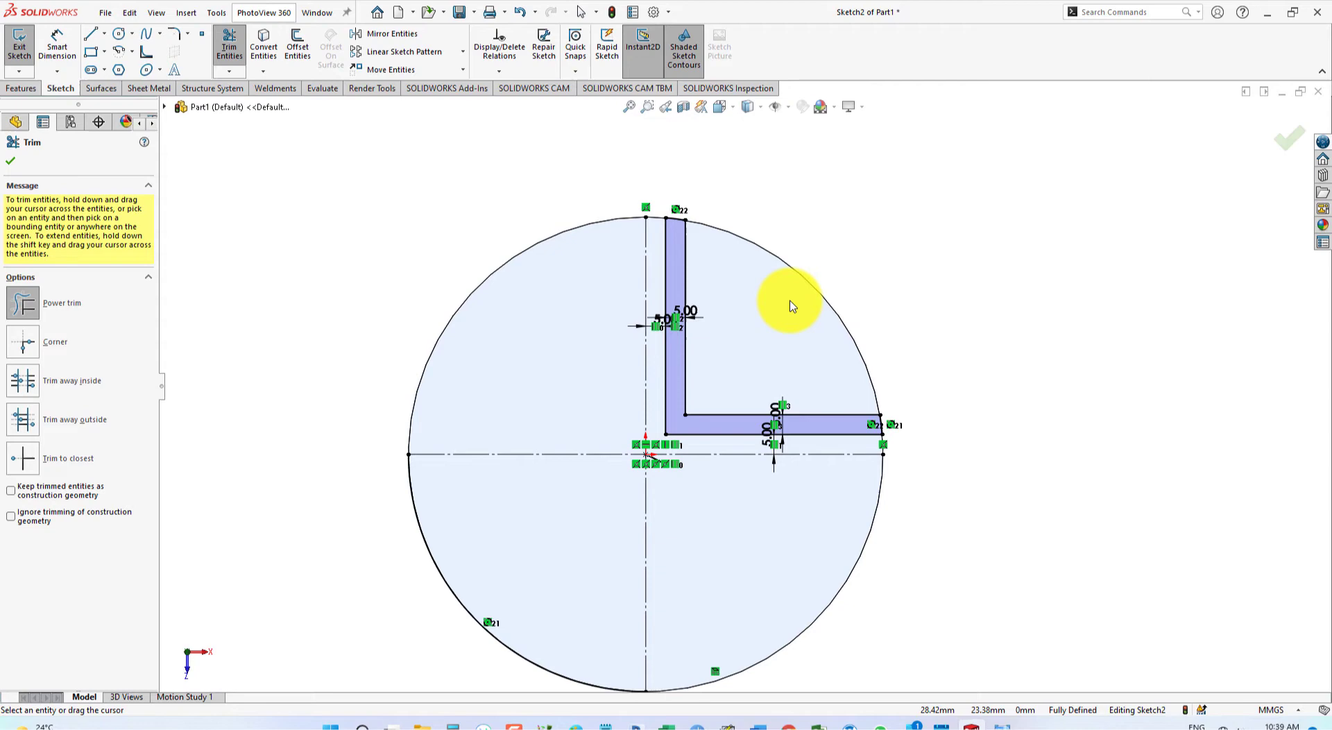
pyautogui.hotkey('alt', 'Tab')
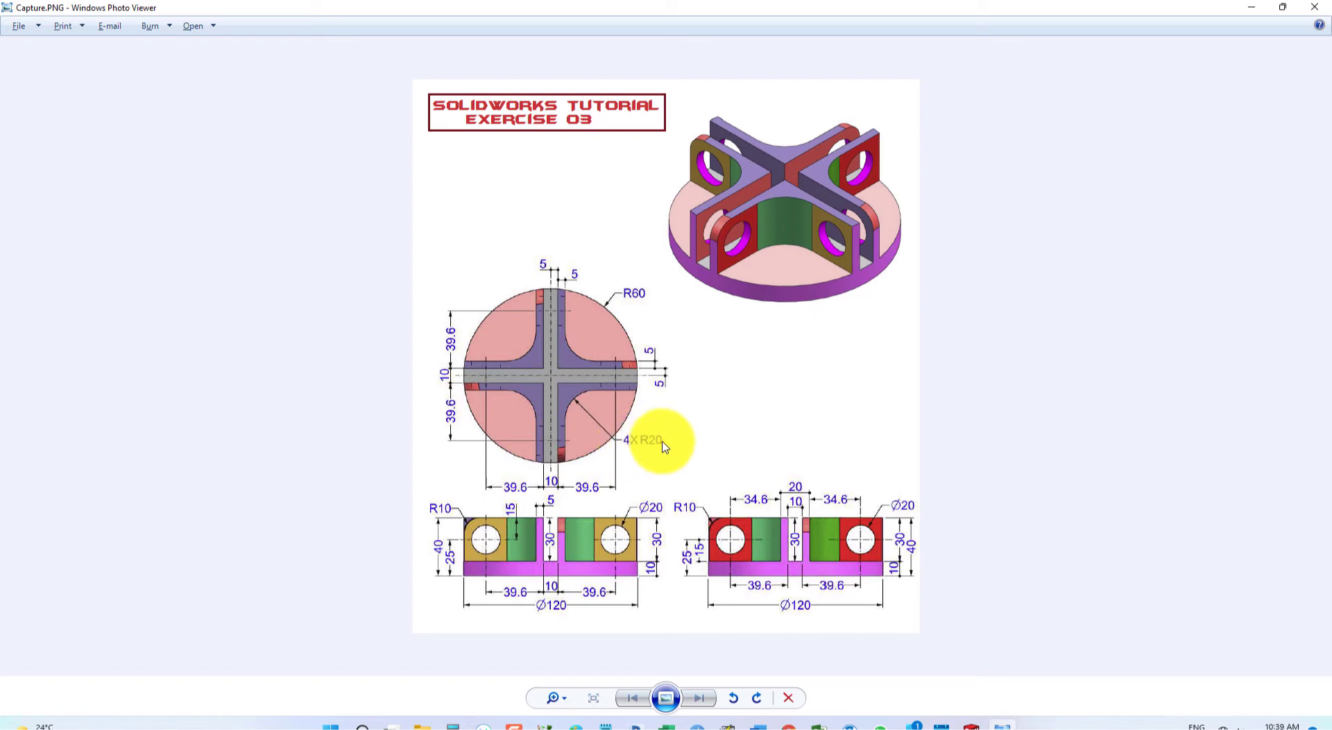
pyautogui.hotkey('alt', 'Tab')
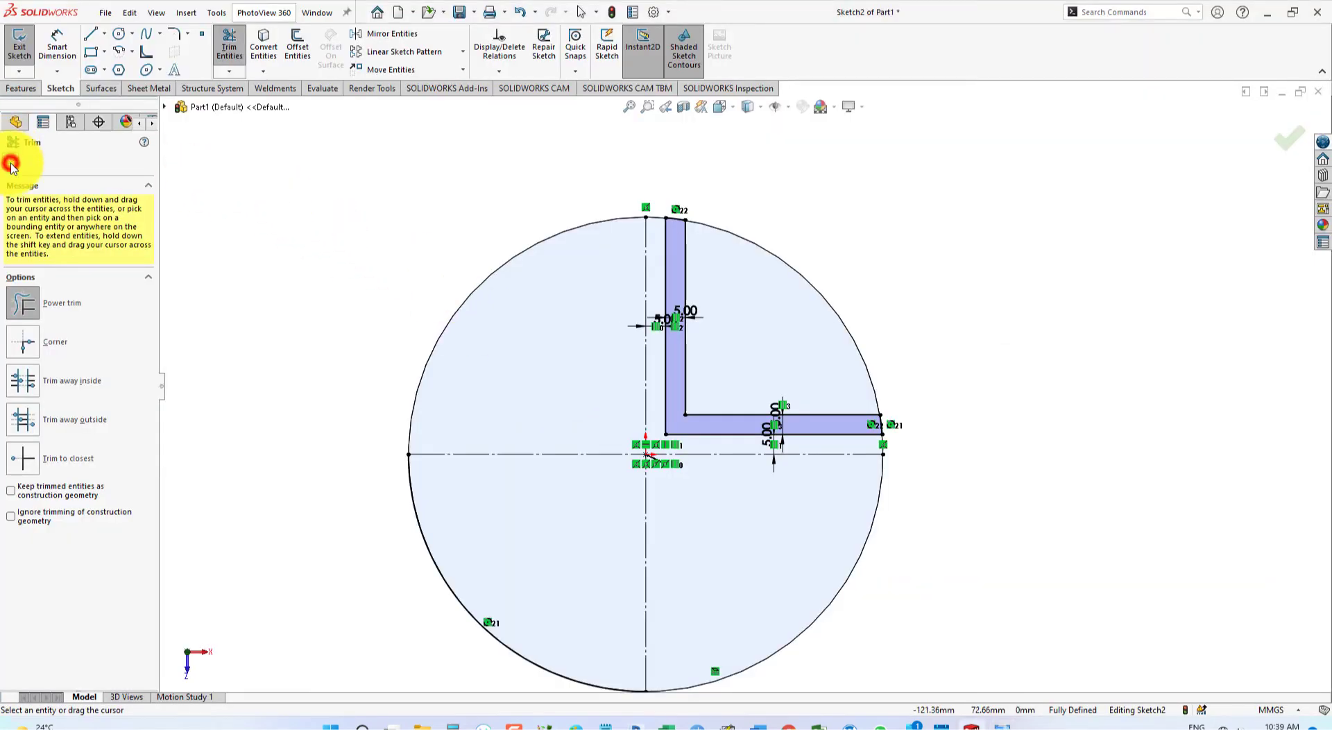
# Fillet the L profile's inner corner with a 20 mm radius, checked against the drawing.
pyautogui.click(11, 164)
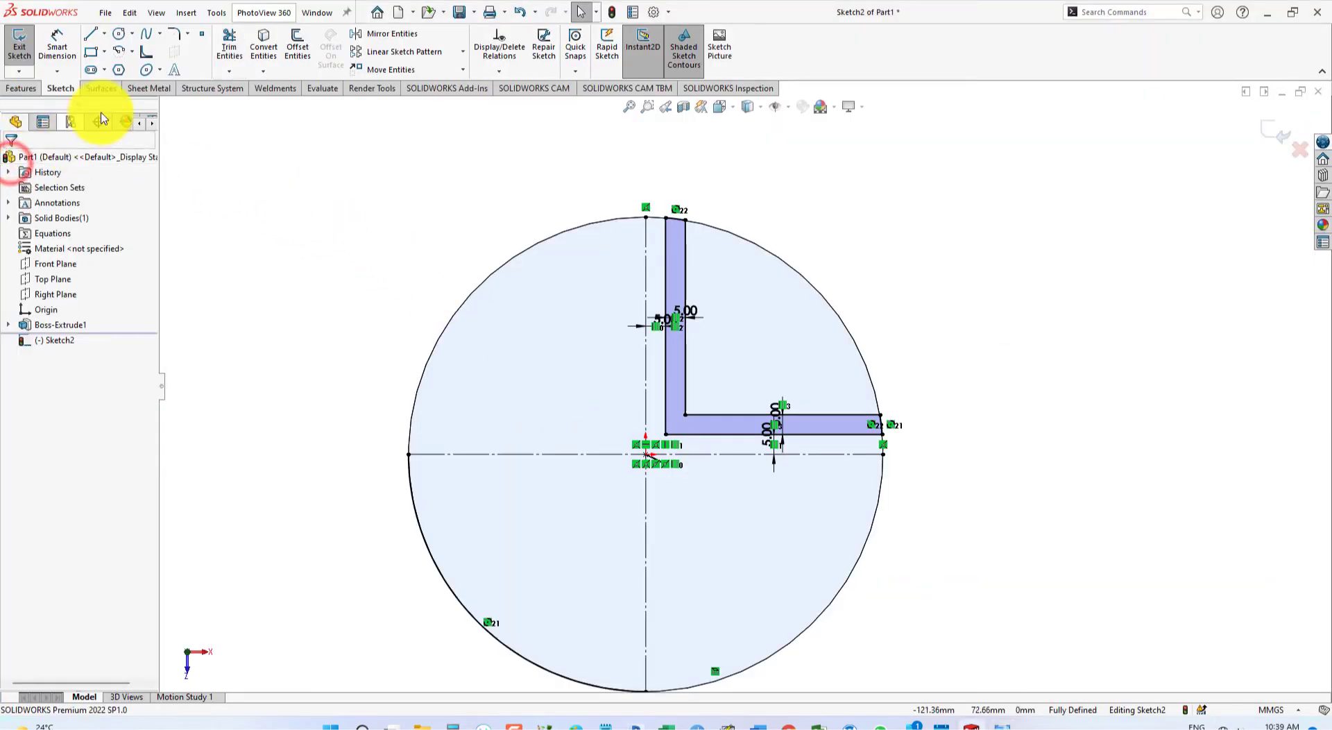
pyautogui.click(175, 35)
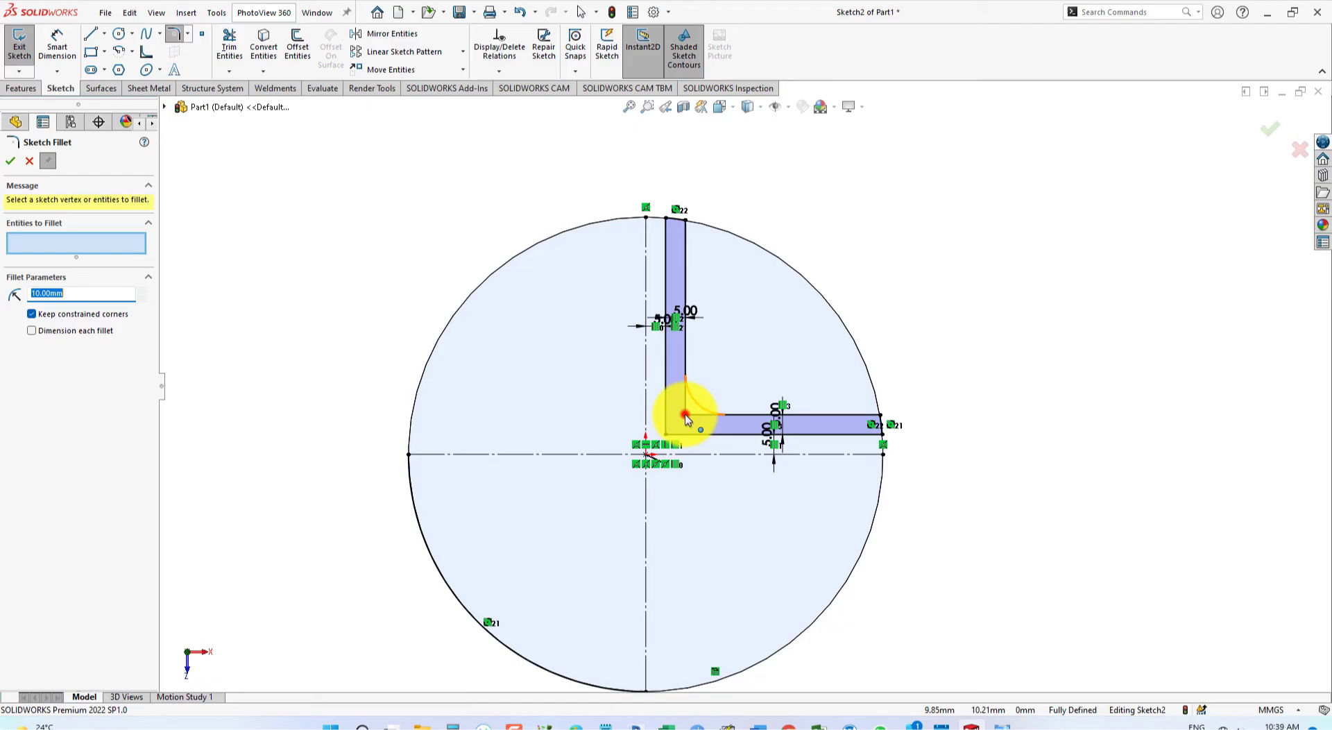
pyautogui.hotkey('alt', 'Tab')
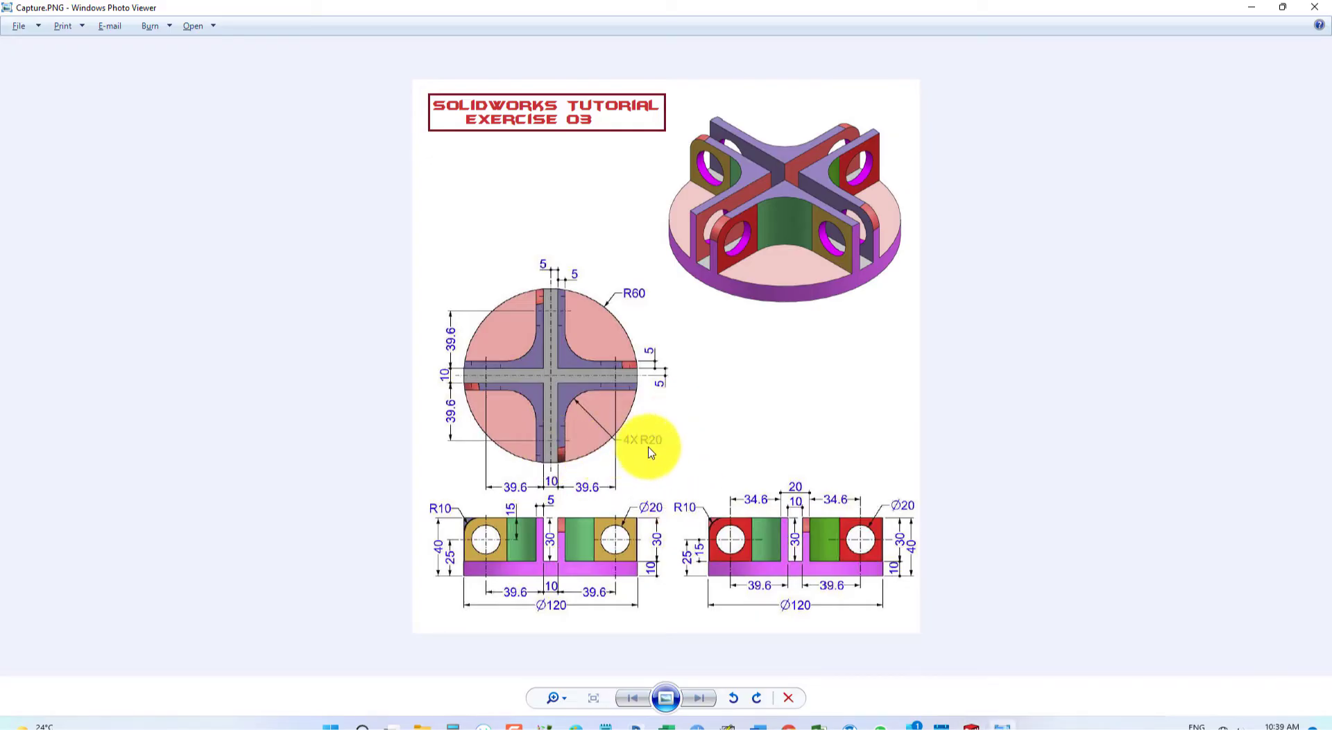
pyautogui.hotkey('alt', 'Tab')
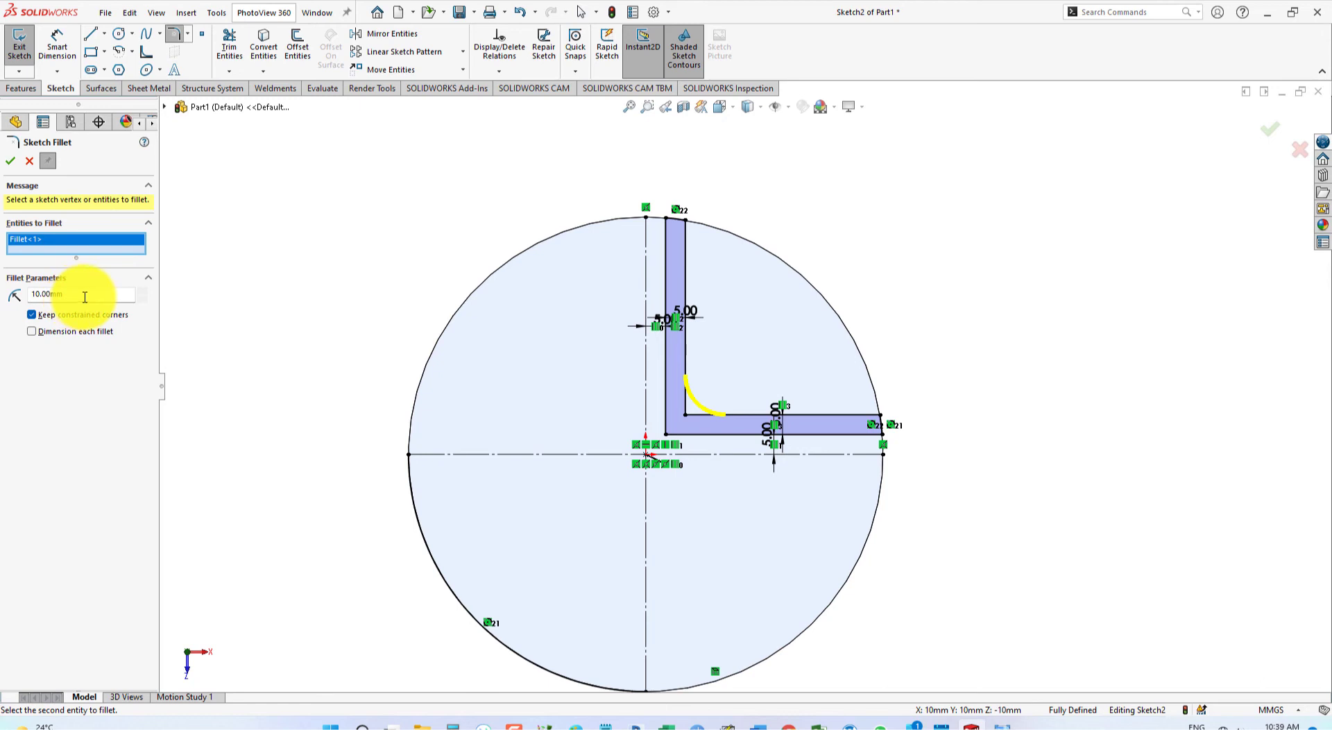
pyautogui.moveTo(84, 296); pyautogui.dragTo(45, 292)
pyautogui.write('20')
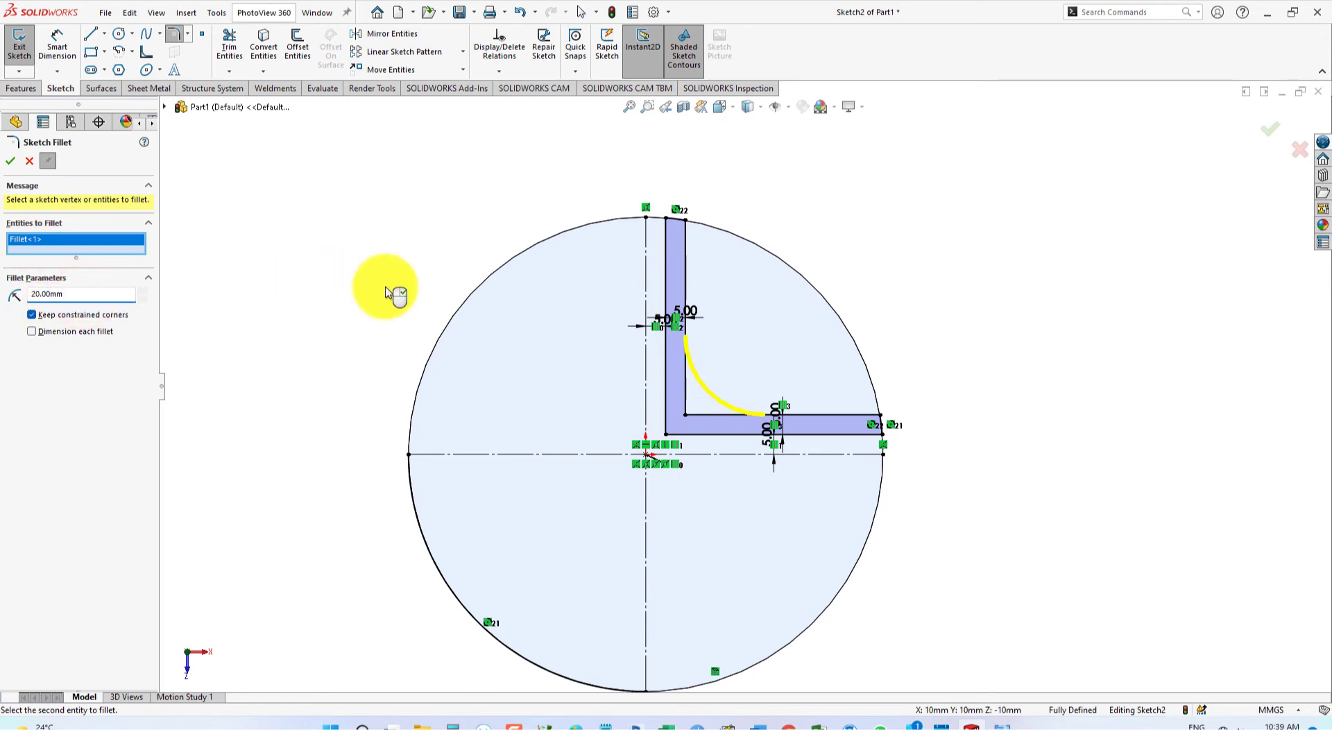
pyautogui.press('z')
pyautogui.hotkey('alt', 'Tab')
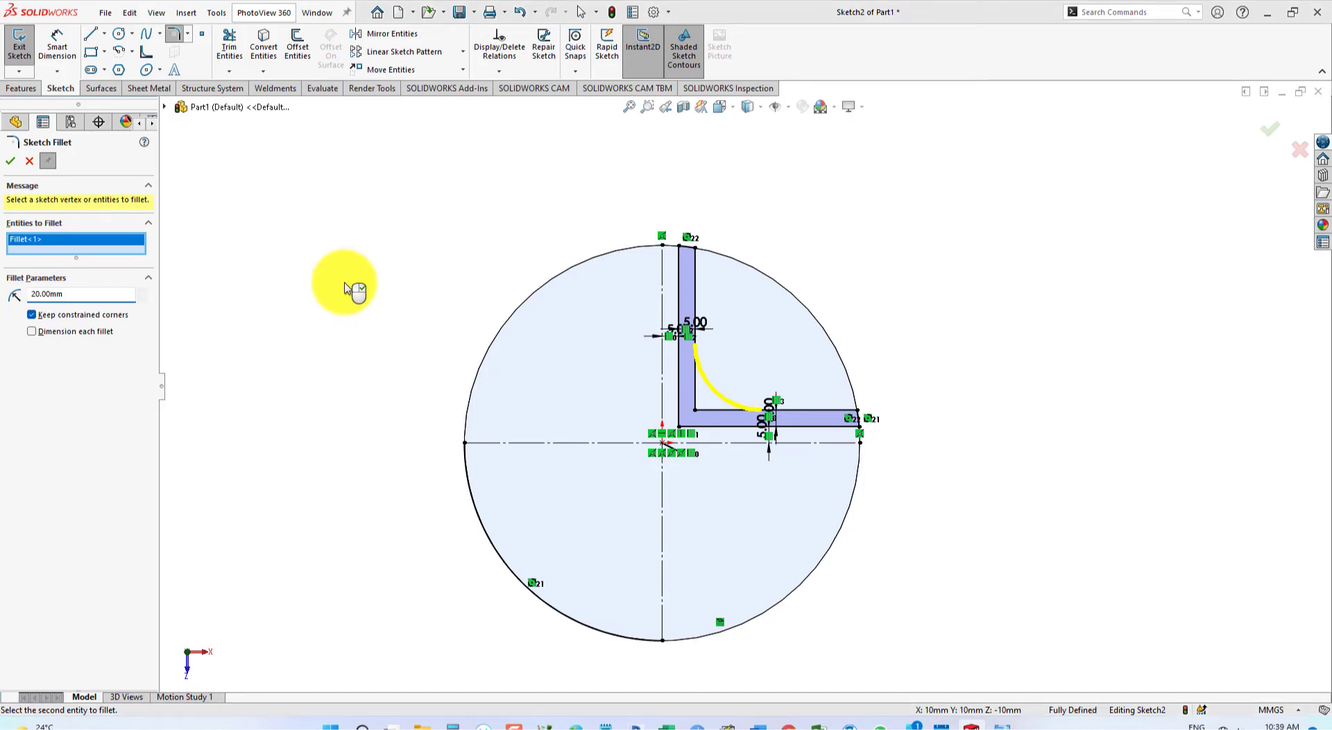
pyautogui.hotkey('alt', 'Tab')
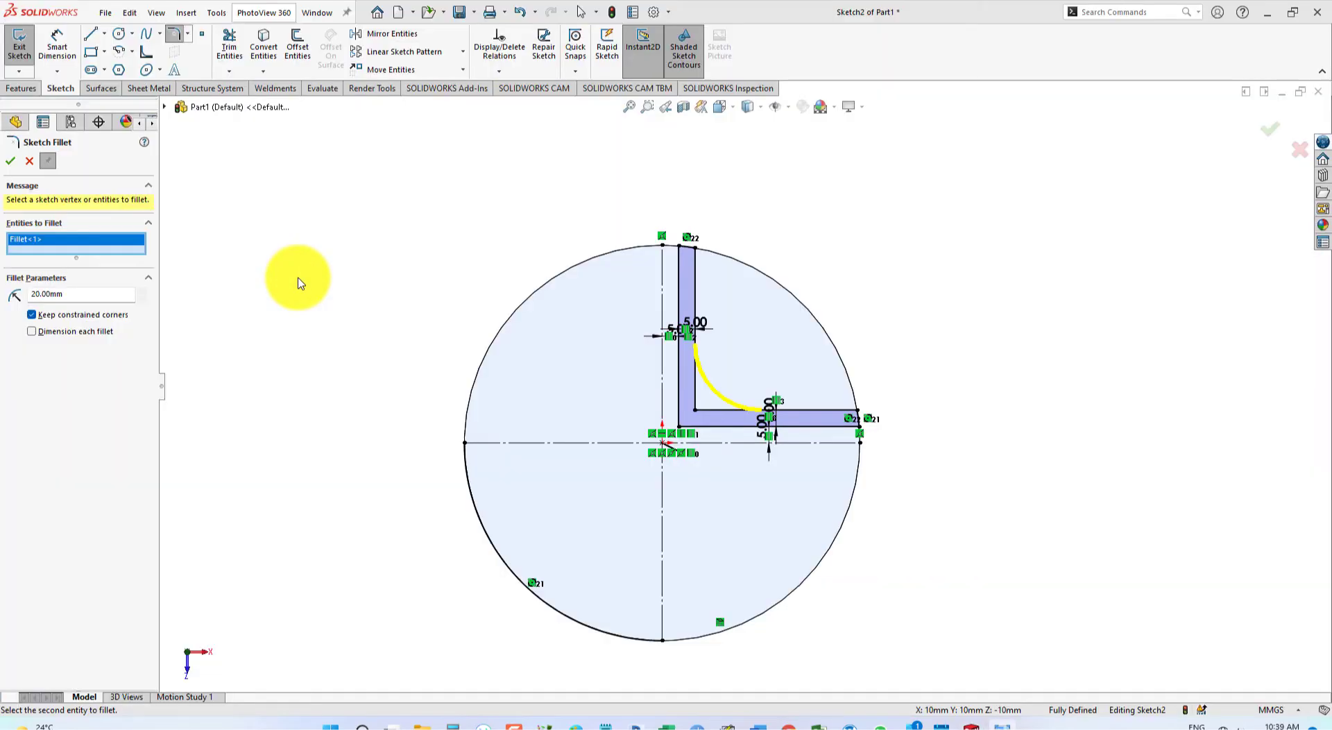
pyautogui.click(10, 162)
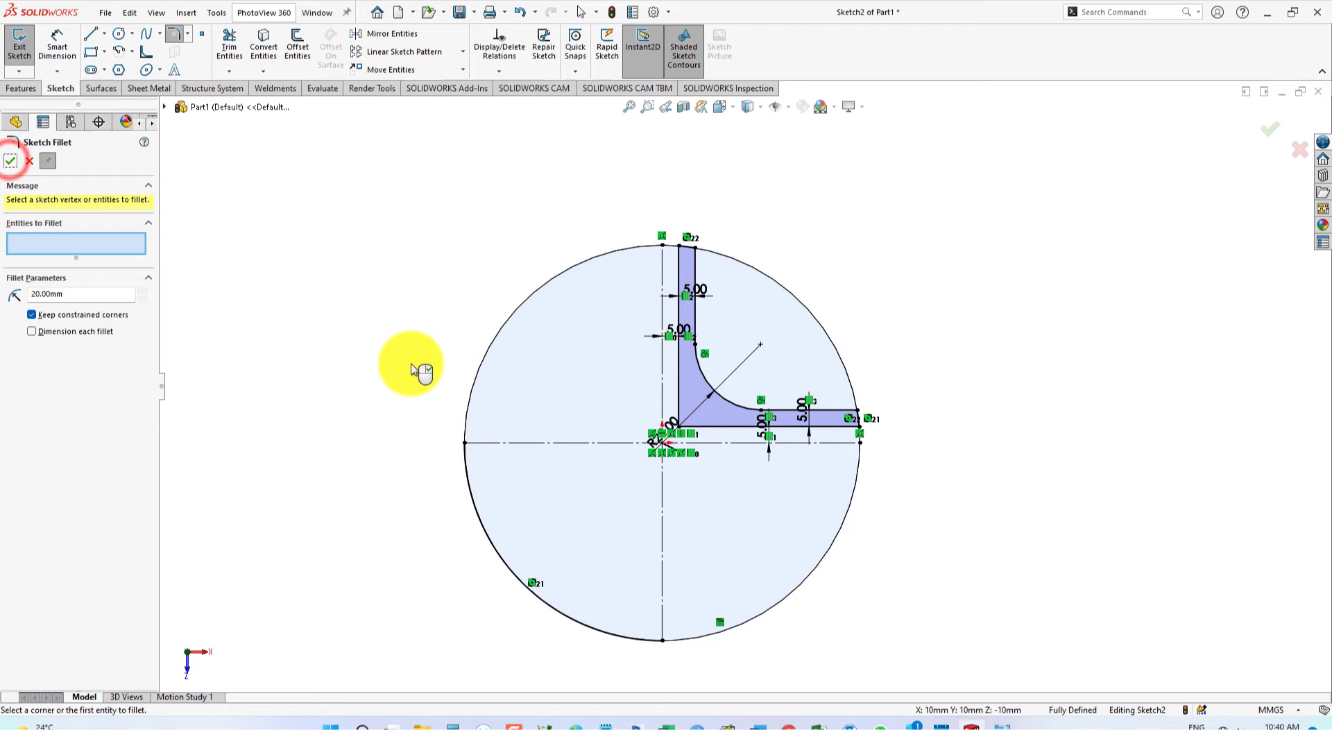
# Close the Sketch Fillet and orbit the view to see the disc's thickness.
pyautogui.scroll(2, 820, 280)
pyautogui.scroll(-2, 830, 462)
pyautogui.scroll(-2, 673, 278)
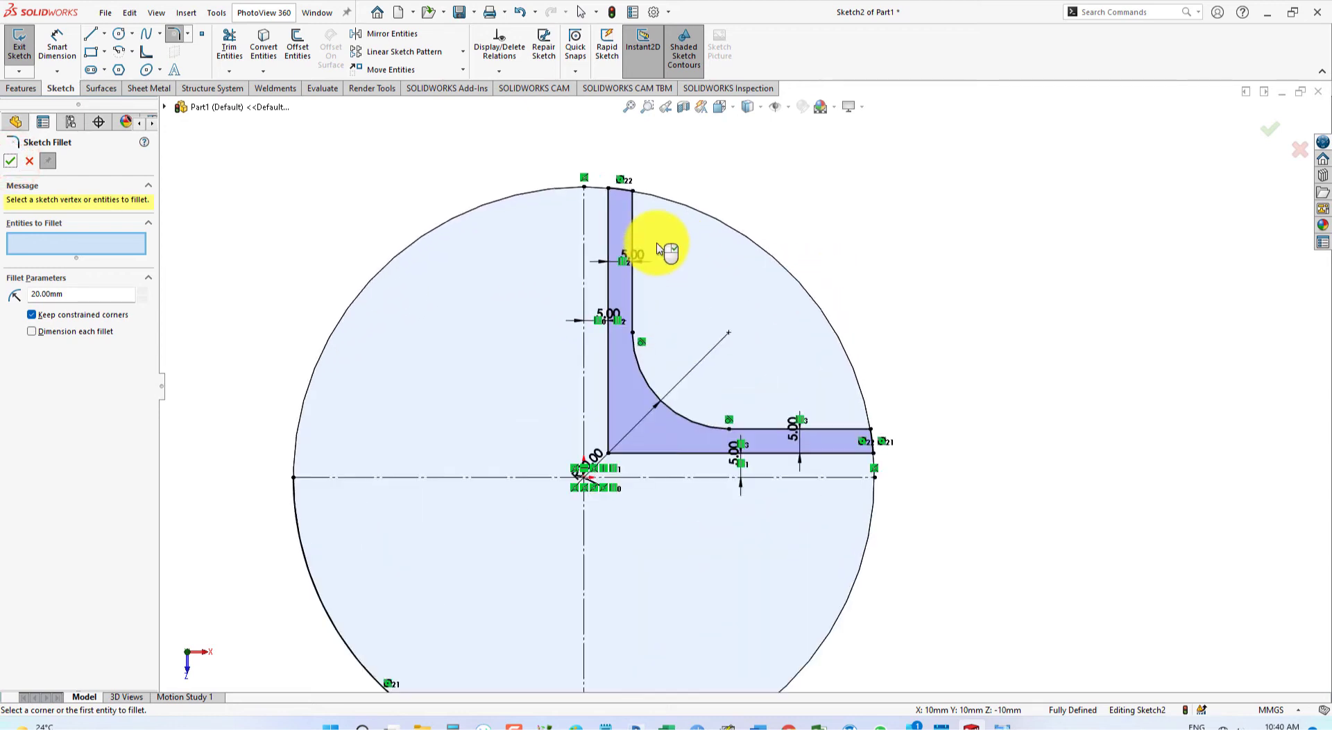
pyautogui.scroll(1, 756, 367)
pyautogui.scroll(2, 756, 368)
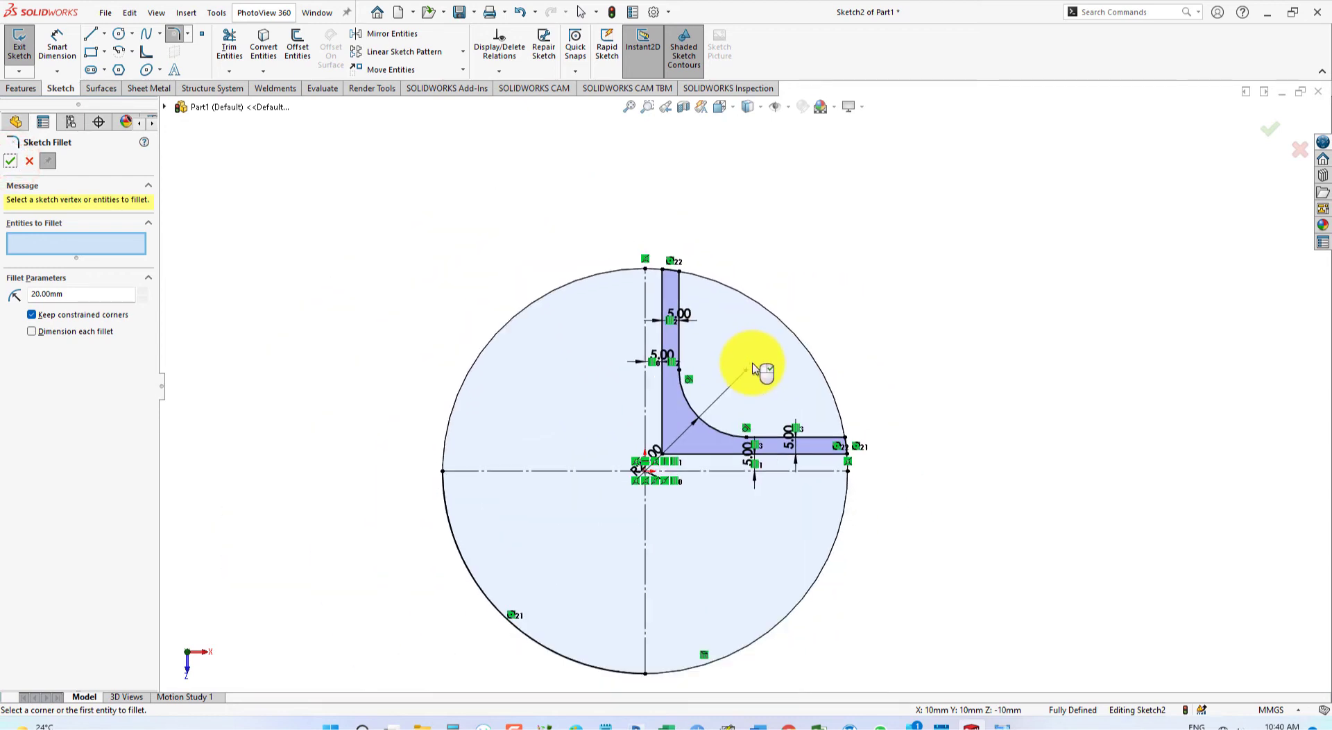
pyautogui.click(9, 164)
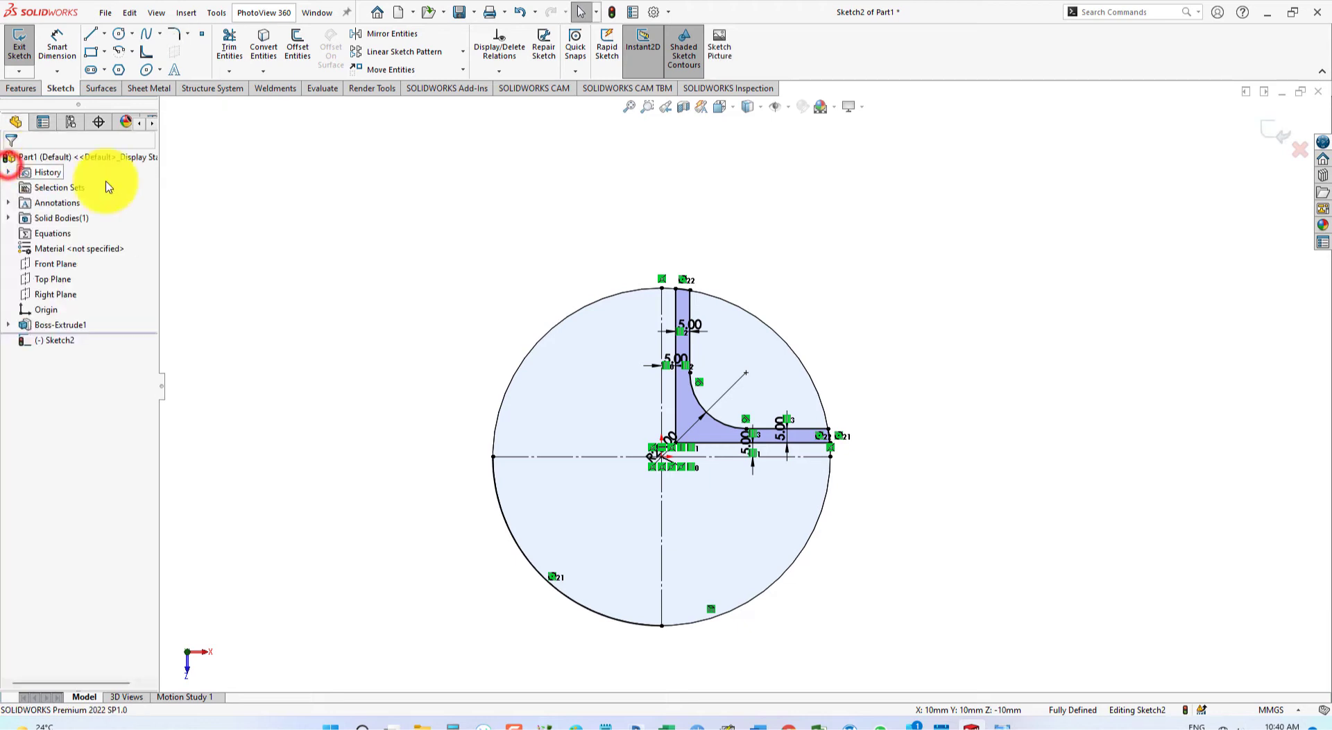
pyautogui.moveTo(238, 211)
pyautogui.mouseDown(button='middle')
pyautogui.moveTo(359, 295)
pyautogui.moveTo(350, 202)
pyautogui.mouseUp(button='middle')
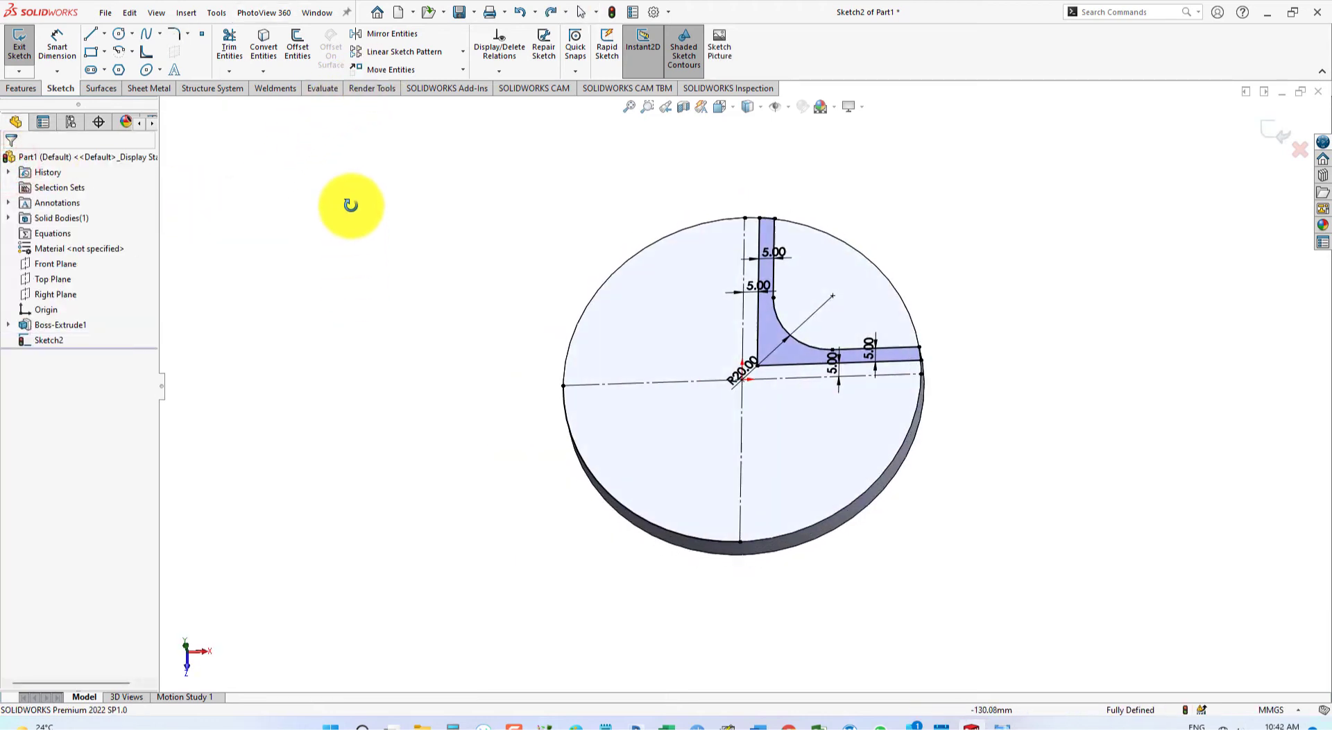
# Extrude the filleted L-shaped region 30 mm (Blind) as a wall on the disc.
pyautogui.click(23, 87)
pyautogui.click(23, 48)
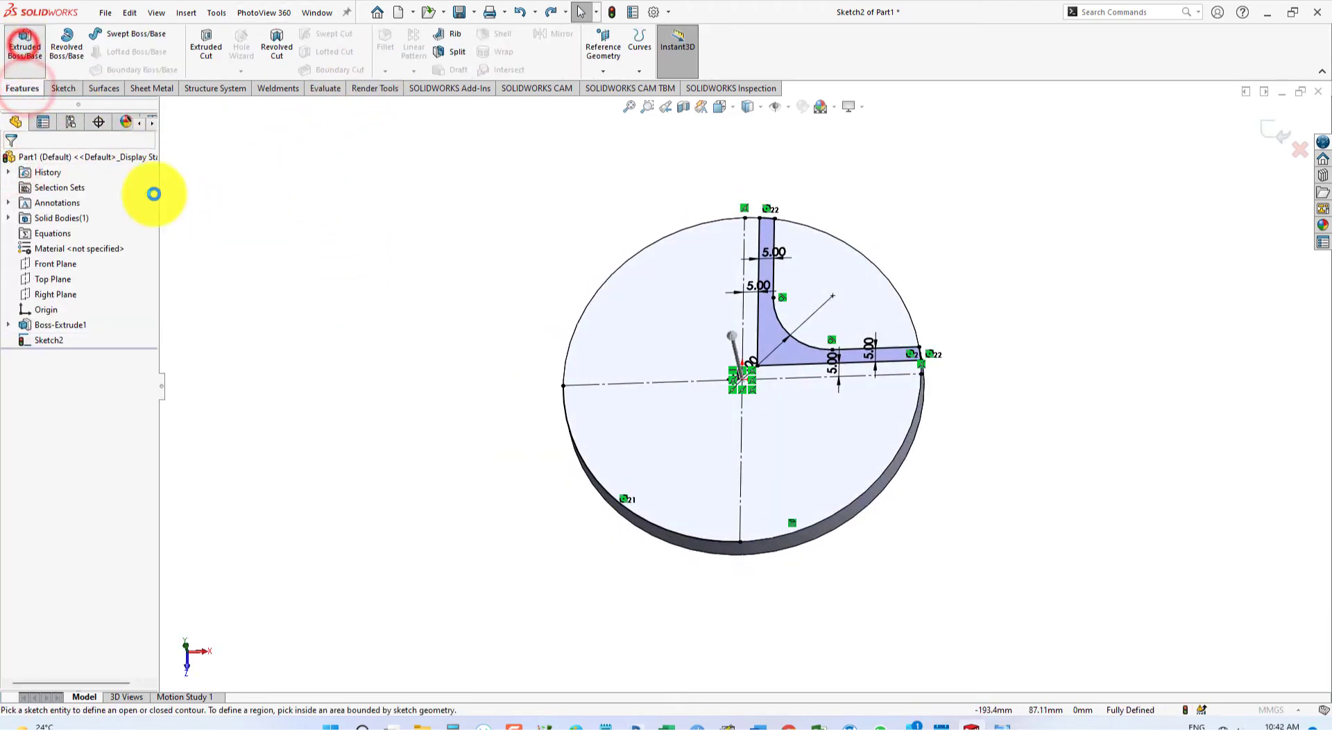
pyautogui.click(784, 357)
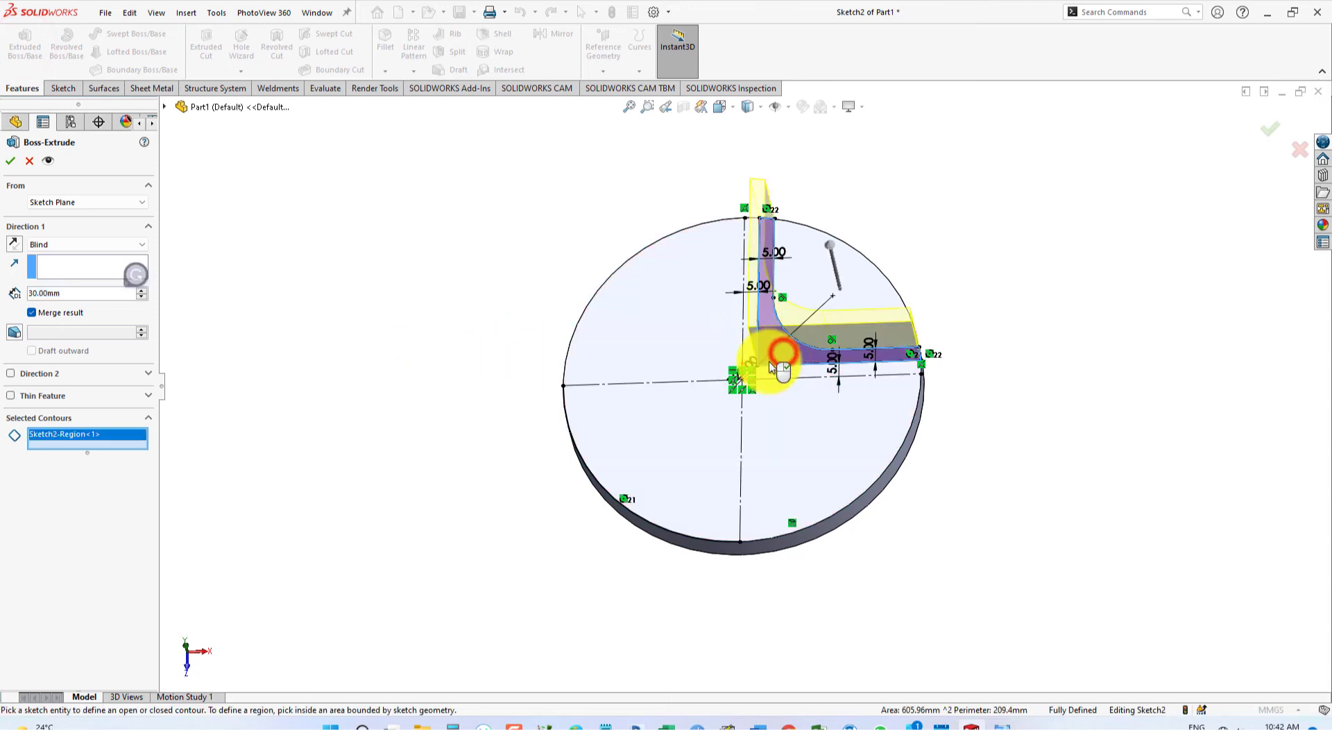
pyautogui.moveTo(446, 441)
pyautogui.mouseDown(button='middle')
pyautogui.moveTo(511, 318)
pyautogui.moveTo(492, 252)
pyautogui.moveTo(529, 309)
pyautogui.mouseUp(button='middle')
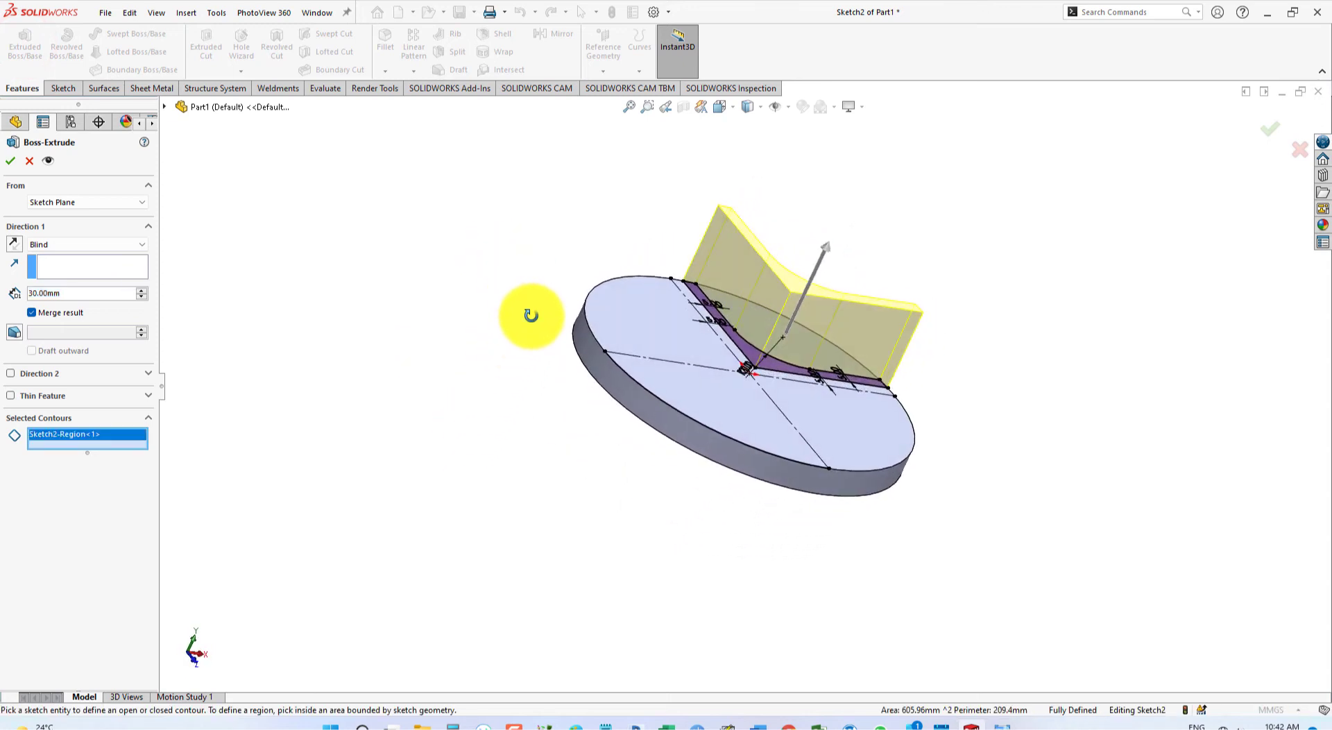
pyautogui.click(12, 162)
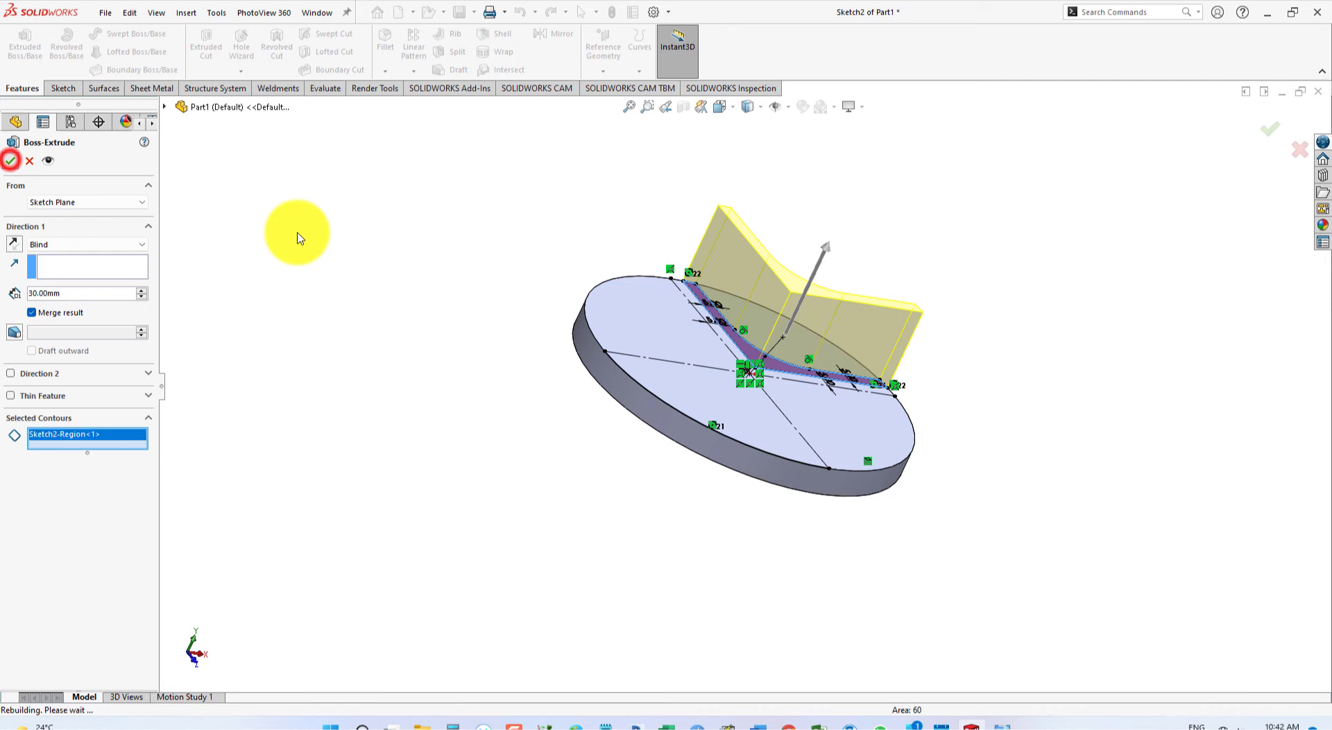
# Set the model to isometric view and bring up the tutorial drawing.
pyautogui.moveTo(520, 359)
pyautogui.mouseDown(button='middle')
pyautogui.moveTo(456, 278)
pyautogui.moveTo(544, 447)
pyautogui.moveTo(518, 452)
pyautogui.mouseUp(button='middle')
pyautogui.press('space')
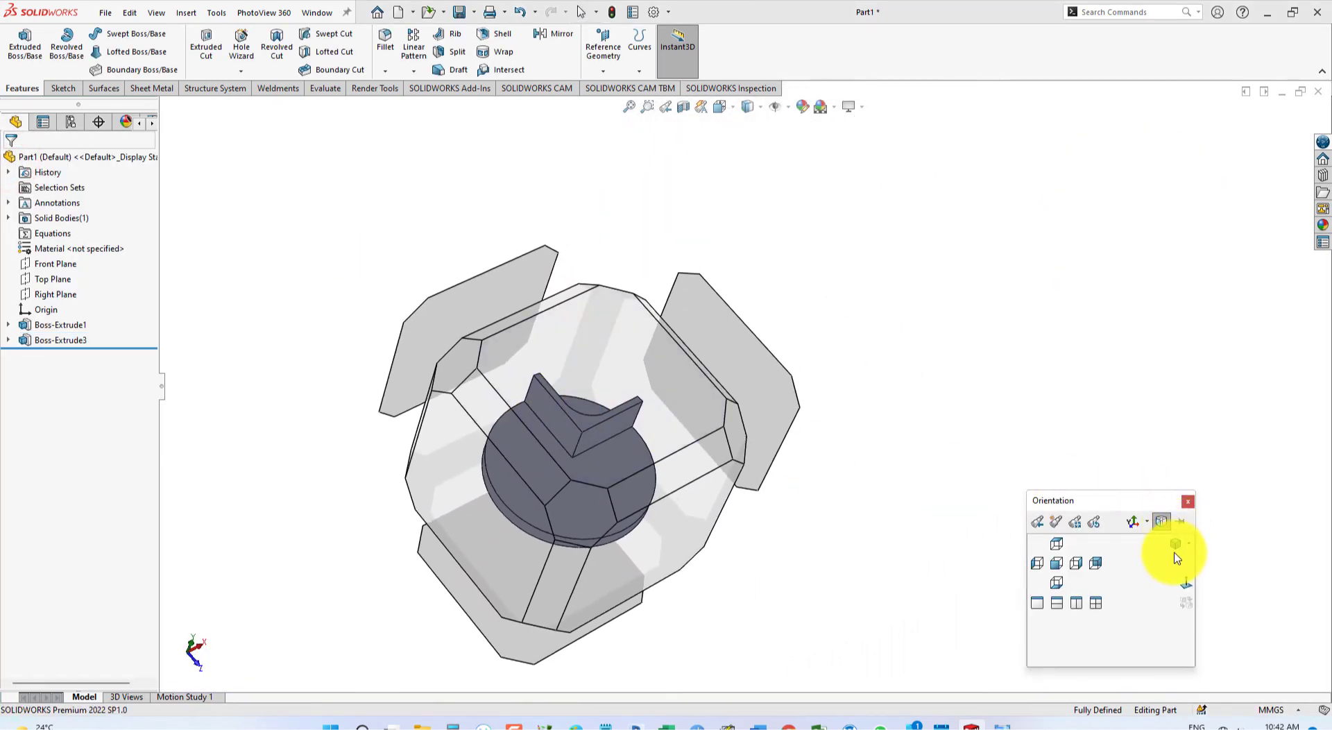
pyautogui.click(1175, 544)
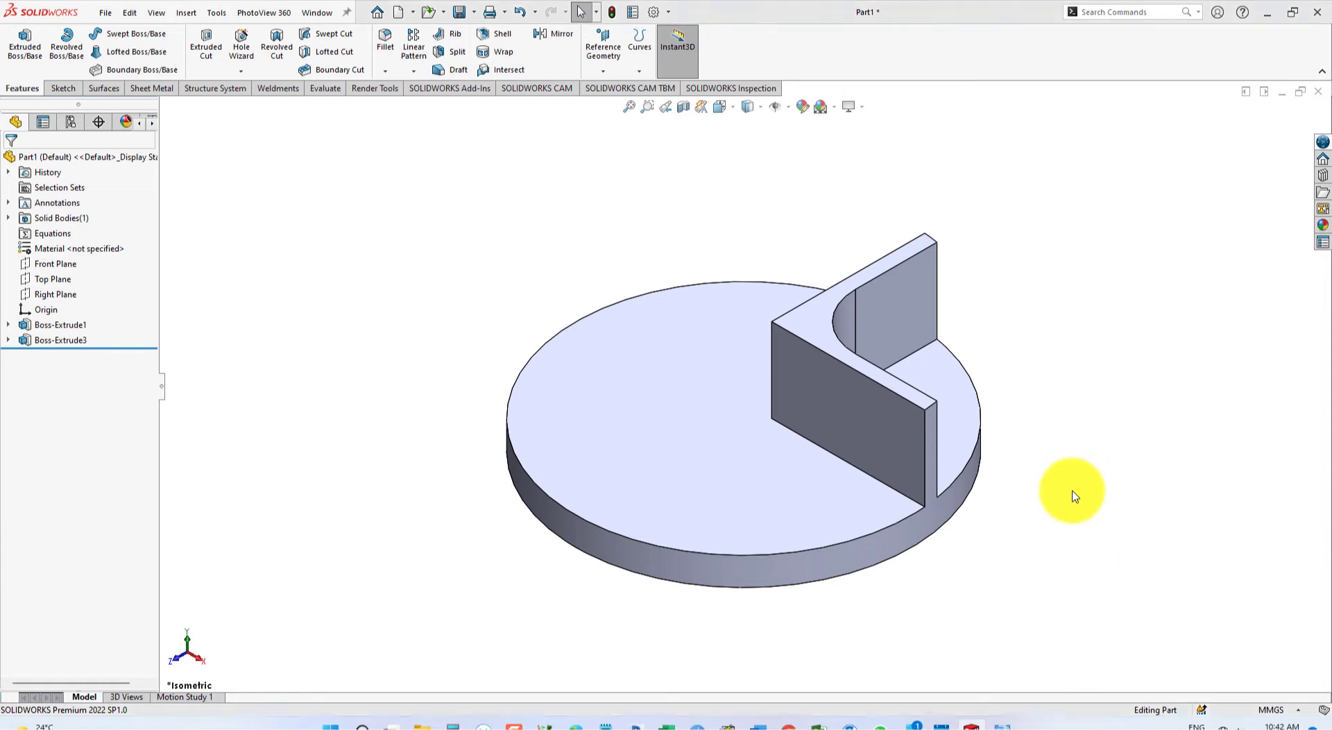
pyautogui.hotkey('alt', 'Tab')
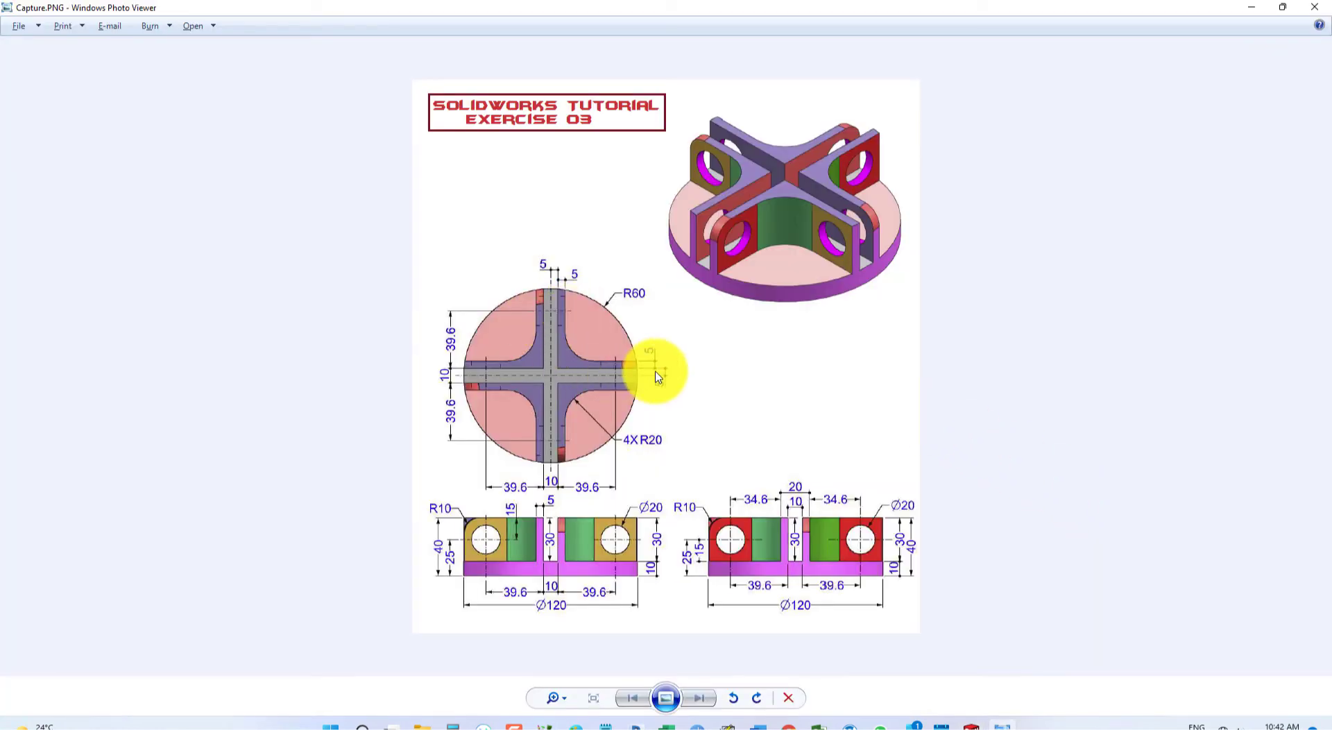
# Round the wall end's top outer edge with a 10 mm fillet, checking the radius on the drawing.
pyautogui.hotkey('alt', 'Tab')
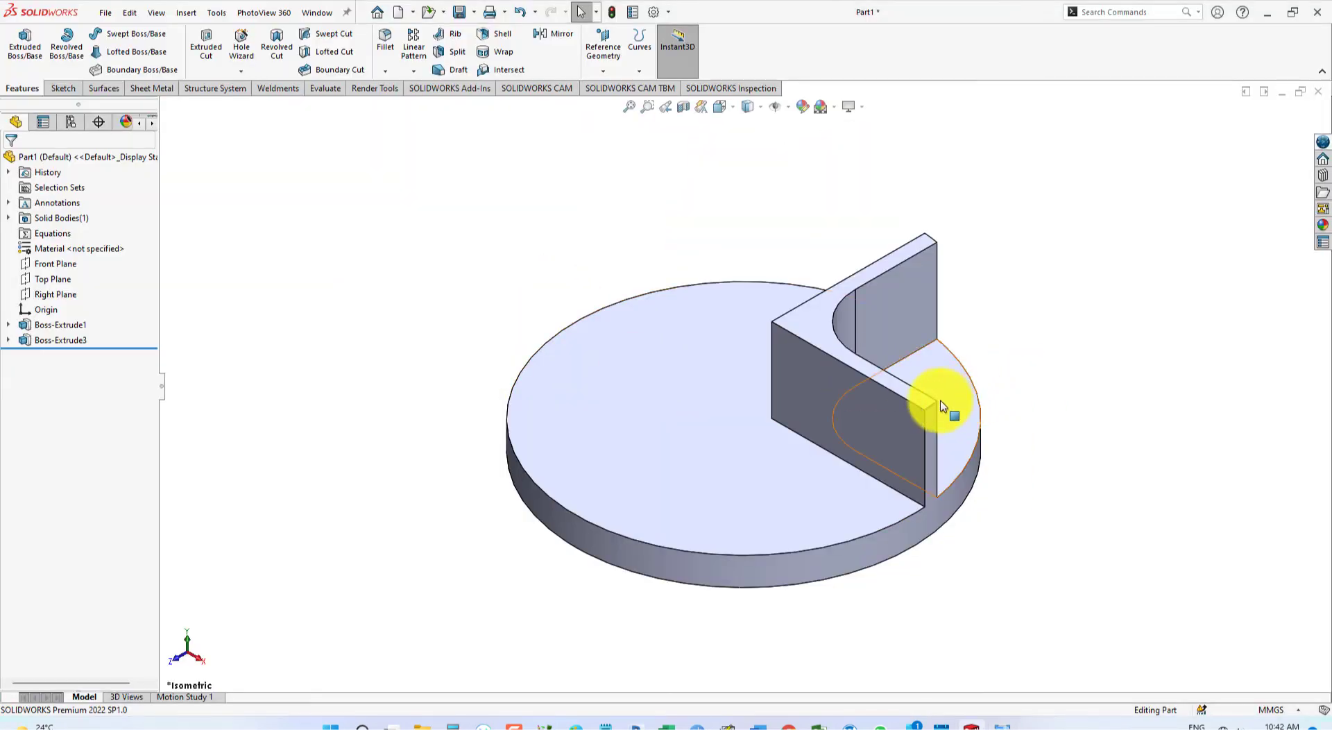
pyautogui.click(929, 408)
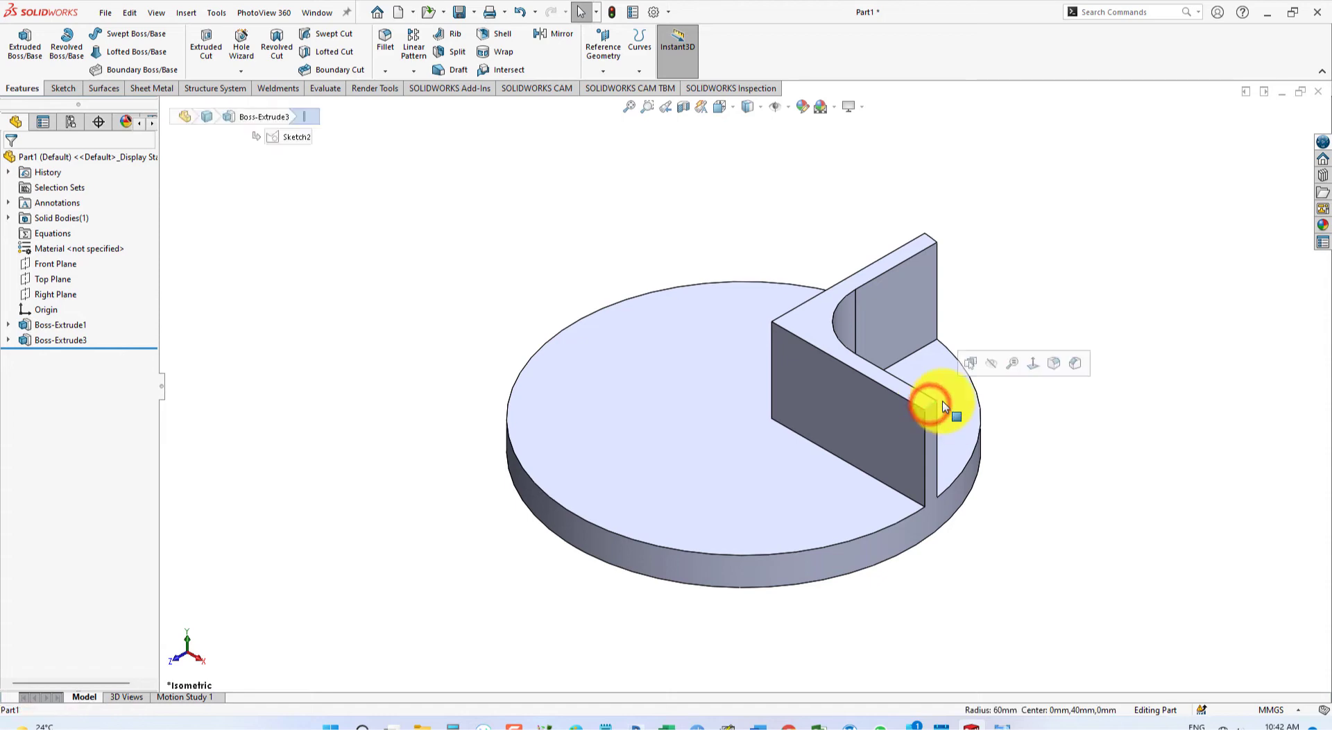
pyautogui.click(1059, 366)
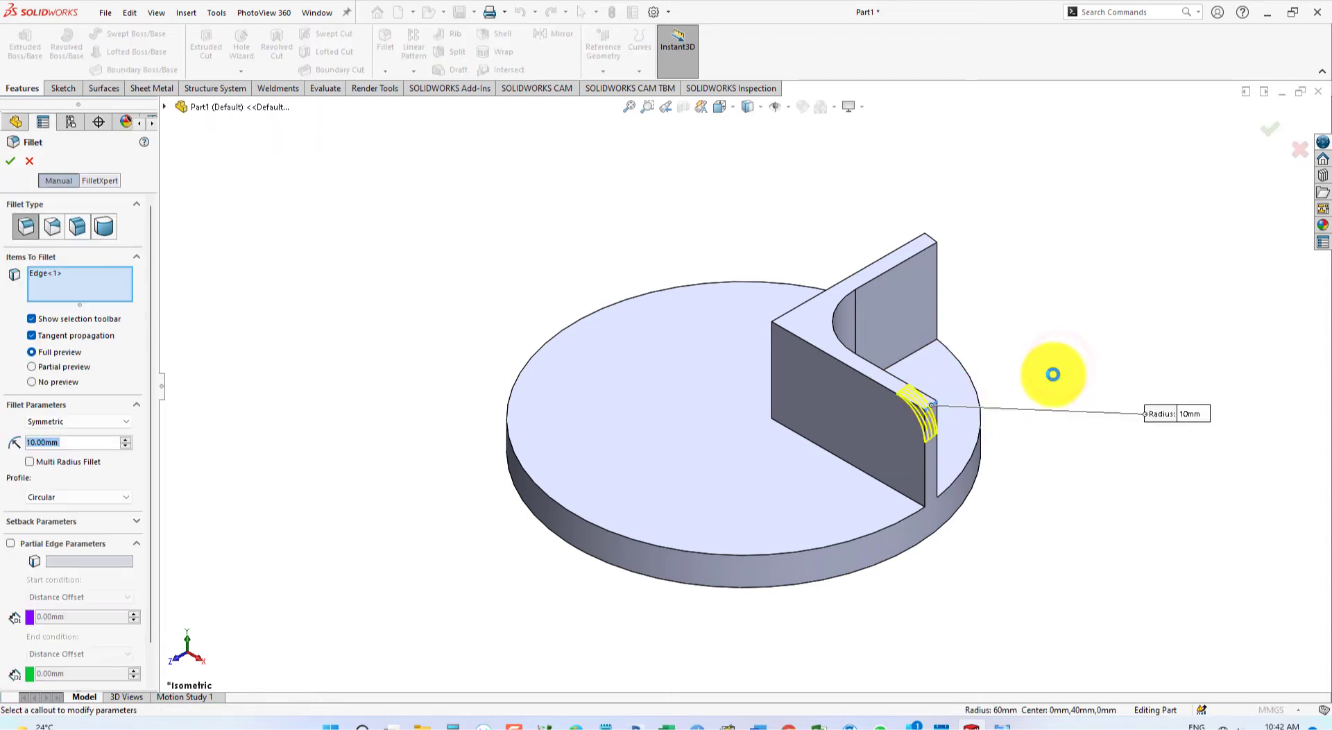
pyautogui.hotkey('alt', 'Tab')
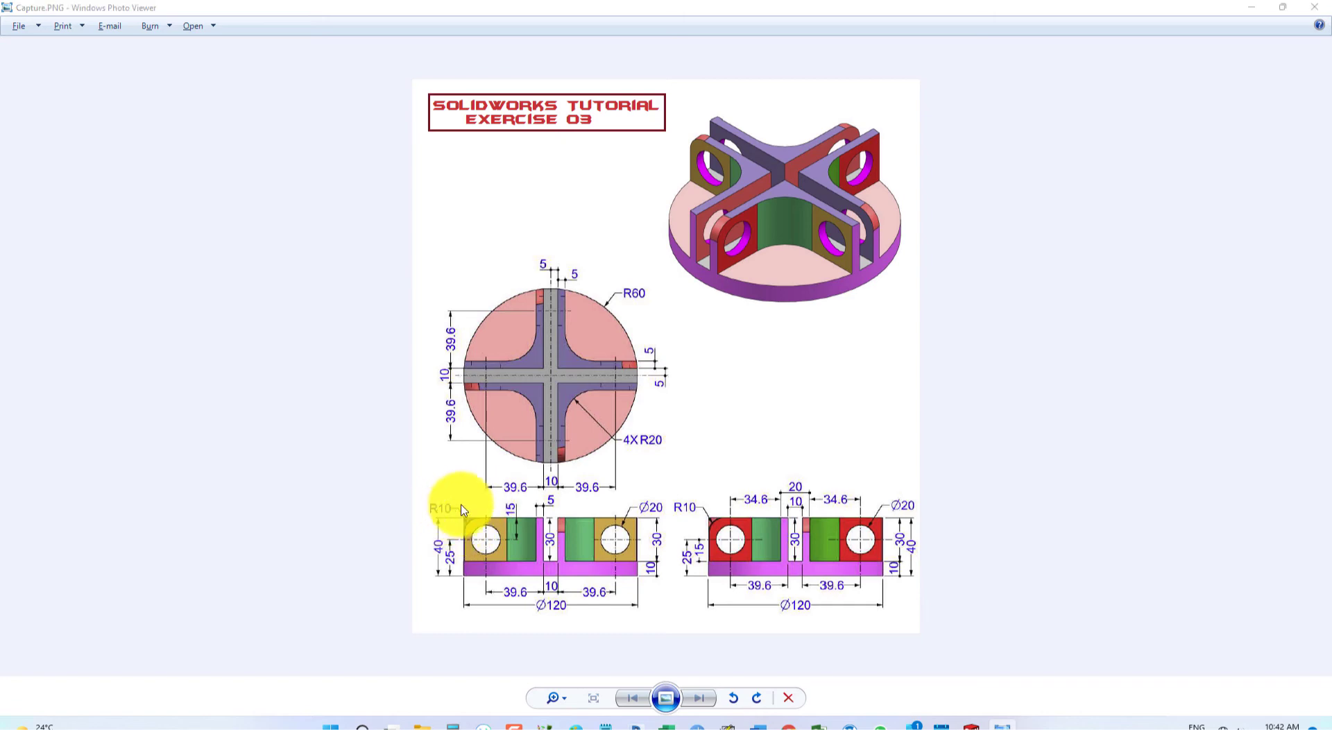
pyautogui.hotkey('alt', 'Tab')
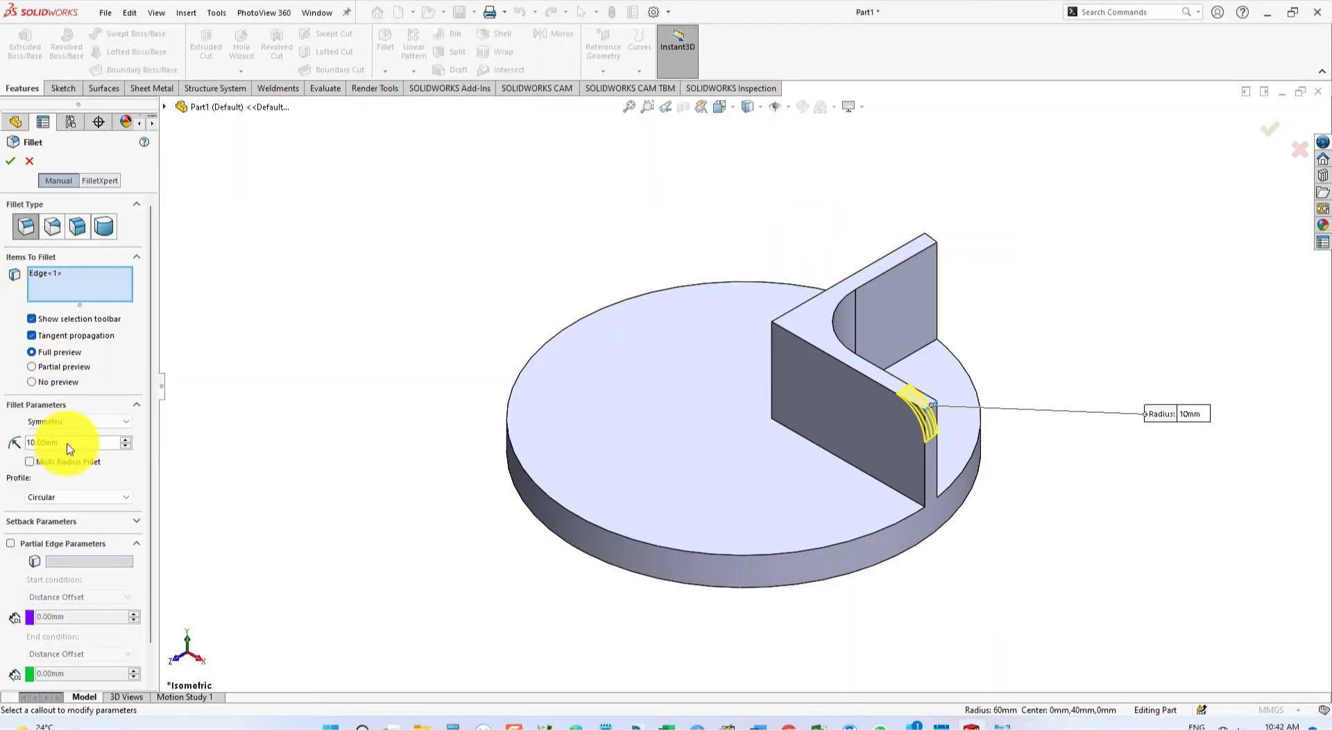
pyautogui.click(10, 160)
pyautogui.moveTo(401, 273)
pyautogui.mouseDown(button='middle')
pyautogui.moveTo(435, 300)
pyautogui.moveTo(318, 312)
pyautogui.moveTo(454, 275)
pyautogui.mouseUp(button='middle')
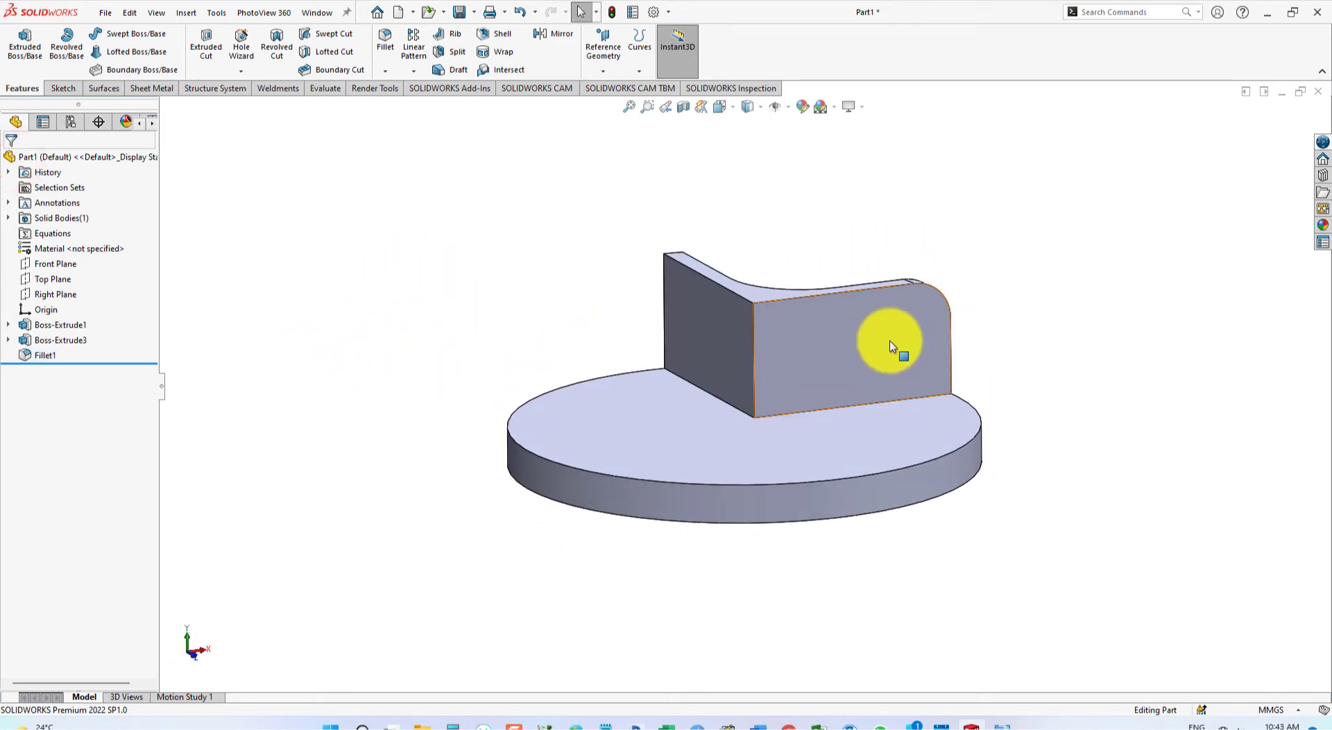
pyautogui.hotkey('alt', 'Tab')
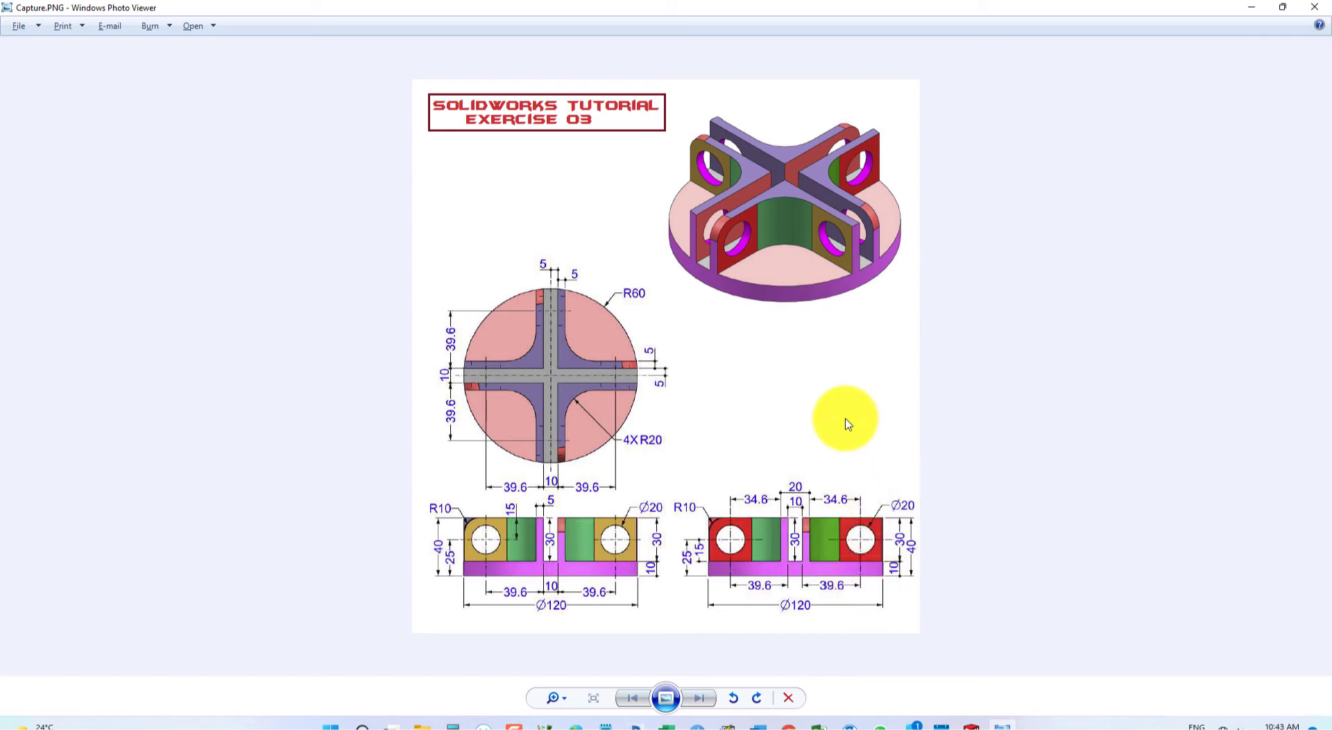
# Start a sketch on the wall's end face and draw the hole circle near the rounded corner.
pyautogui.hotkey('alt', 'Tab')
pyautogui.click(907, 339)
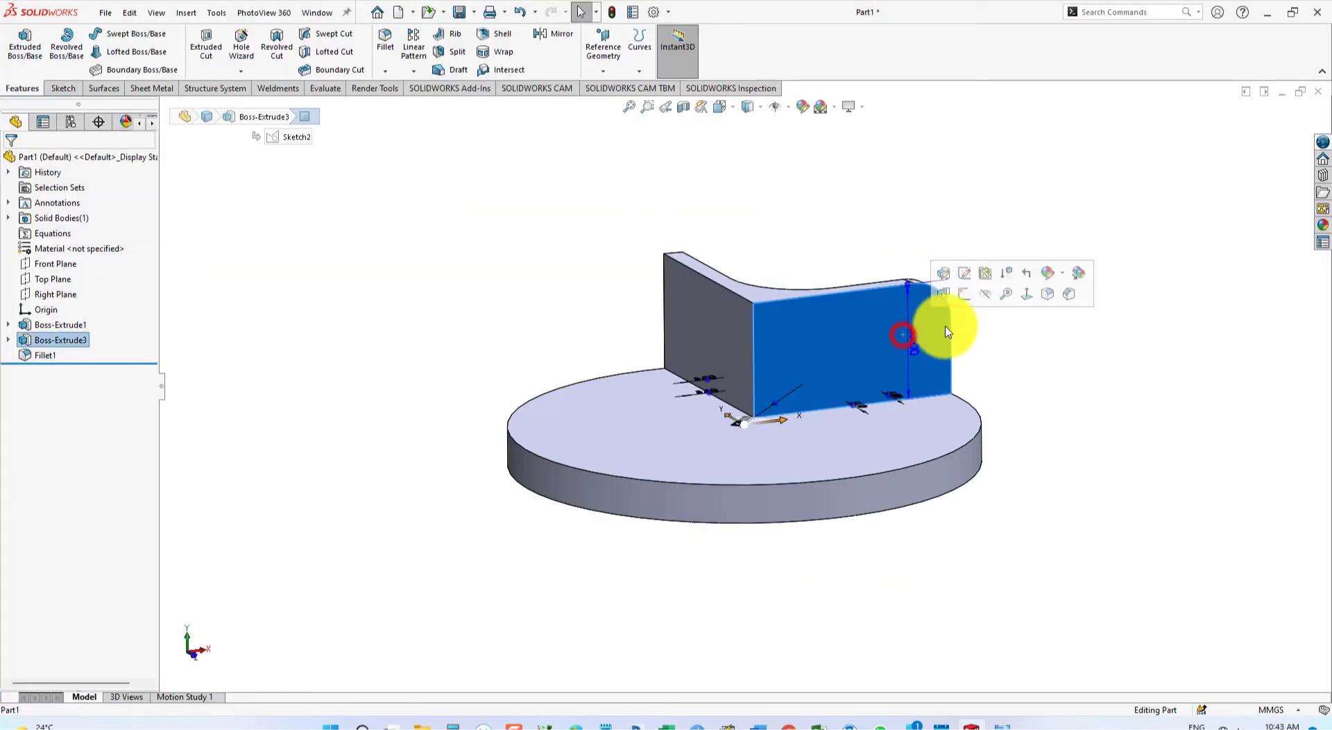
pyautogui.click(964, 294)
pyautogui.click(1138, 431)
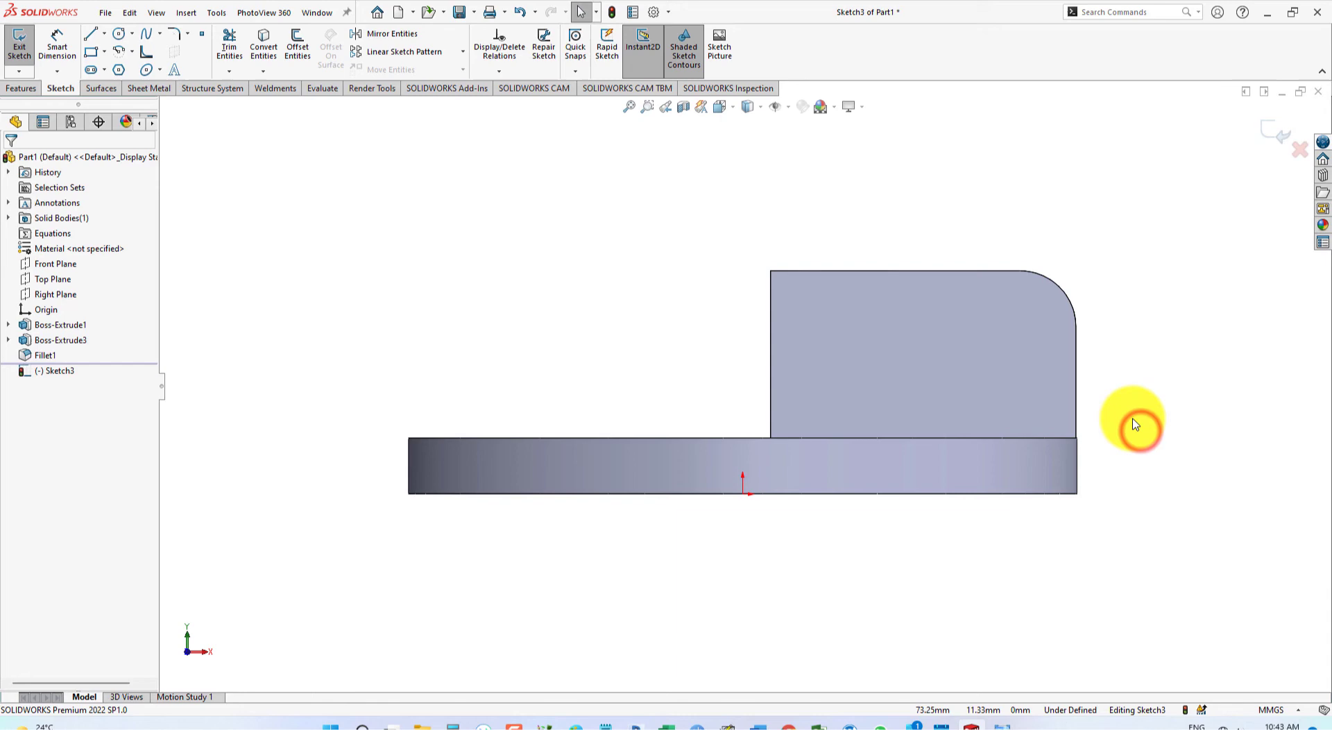
pyautogui.click(116, 33)
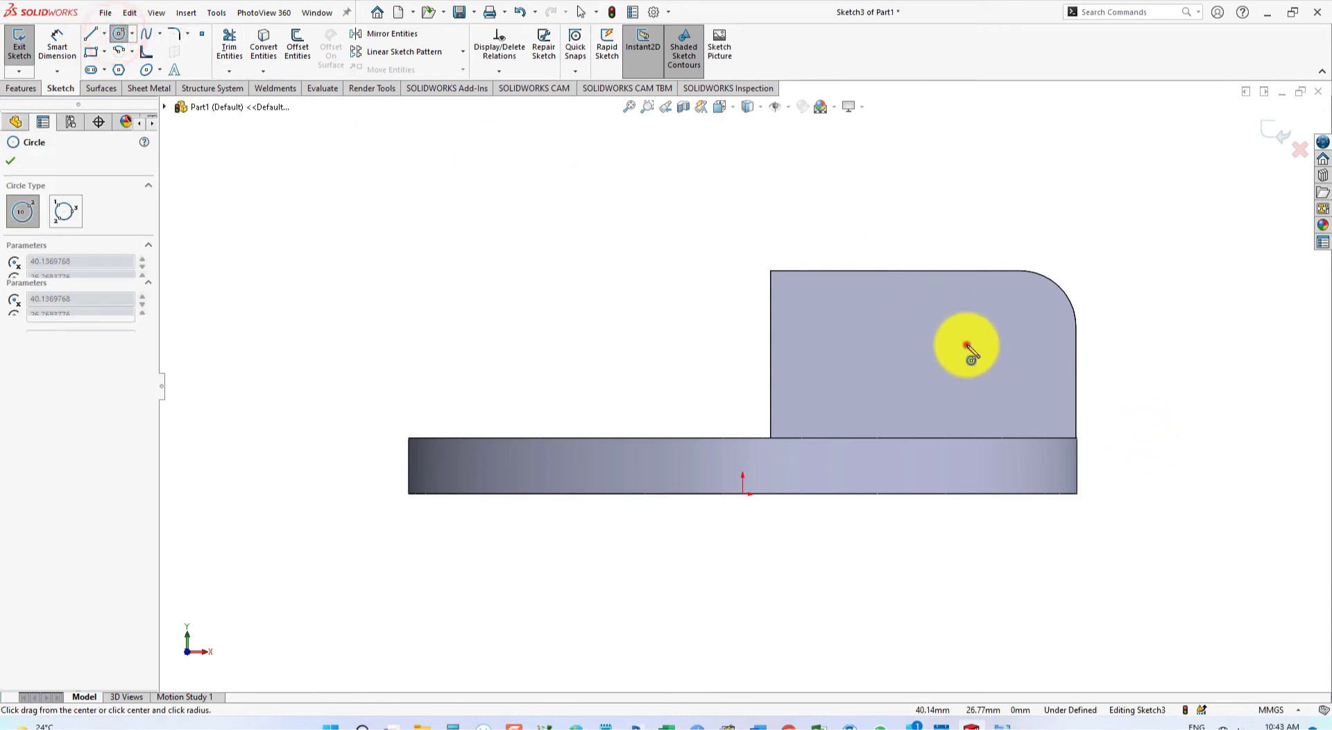
pyautogui.click(965, 345)
pyautogui.click(989, 377)
pyautogui.hotkey('alt', 'Tab')
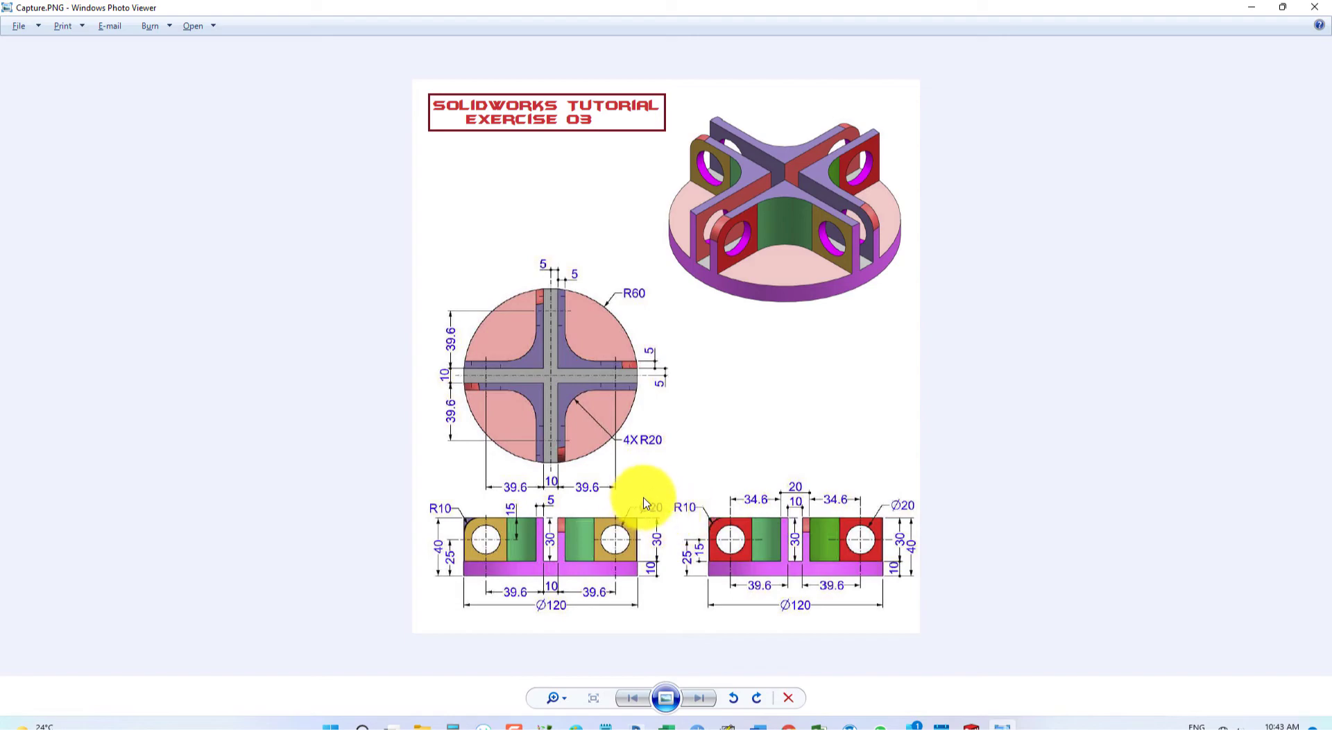
pyautogui.hotkey('alt', 'Tab')
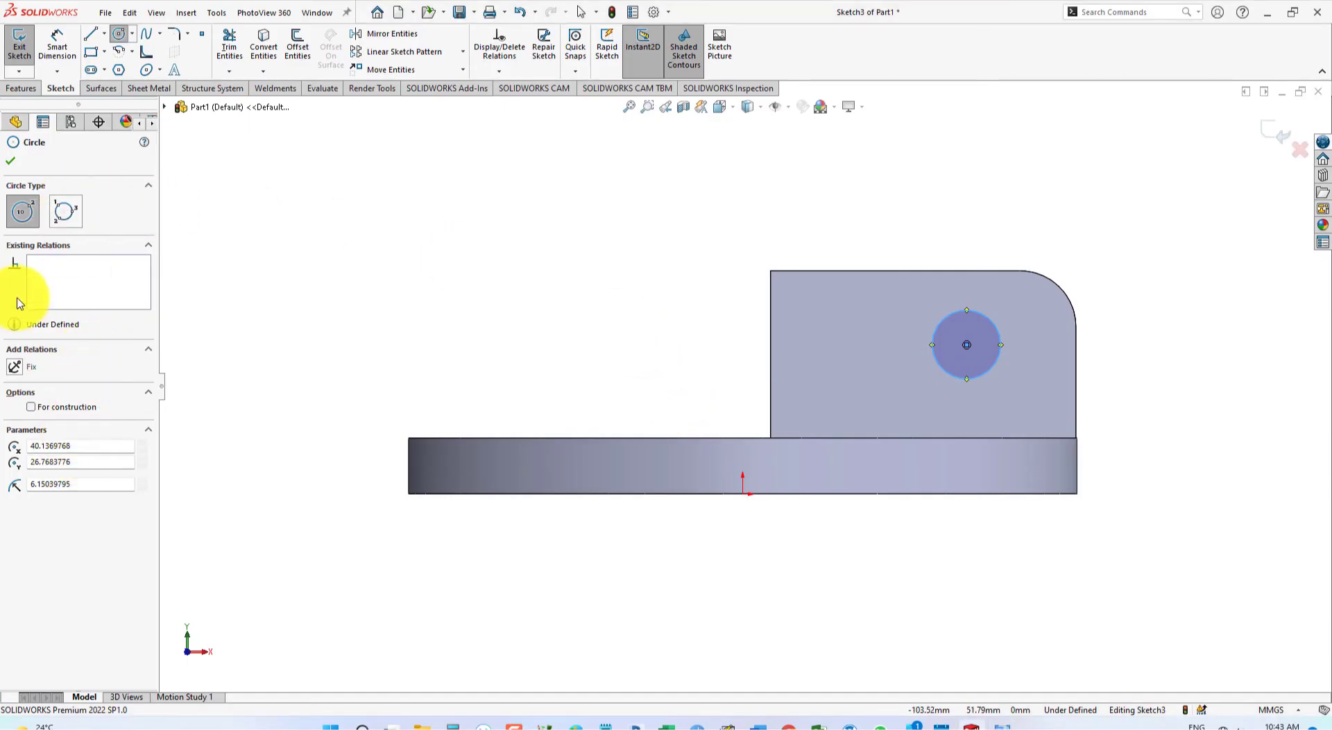
# Dimension the hole circle's diameter to 20 mm.
pyautogui.click(54, 44)
pyautogui.click(943, 321)
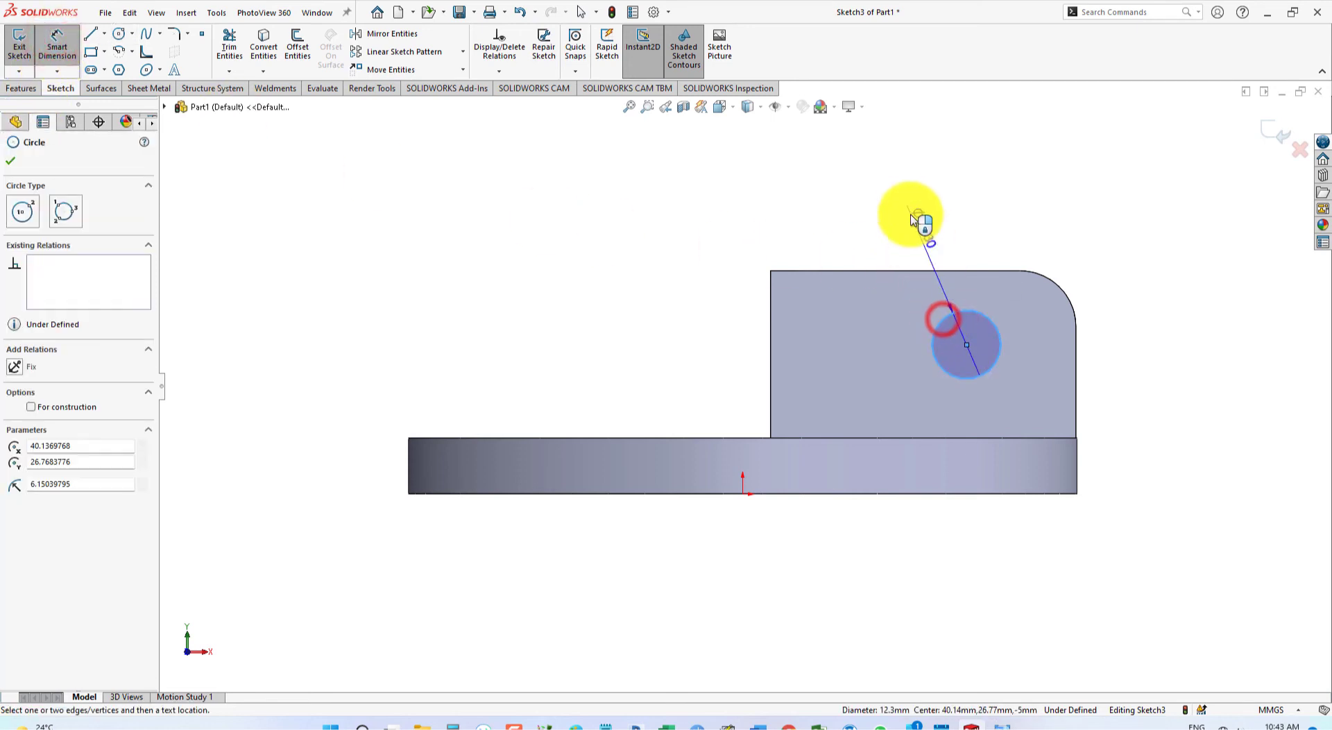
pyautogui.click(909, 208)
pyautogui.write('20')
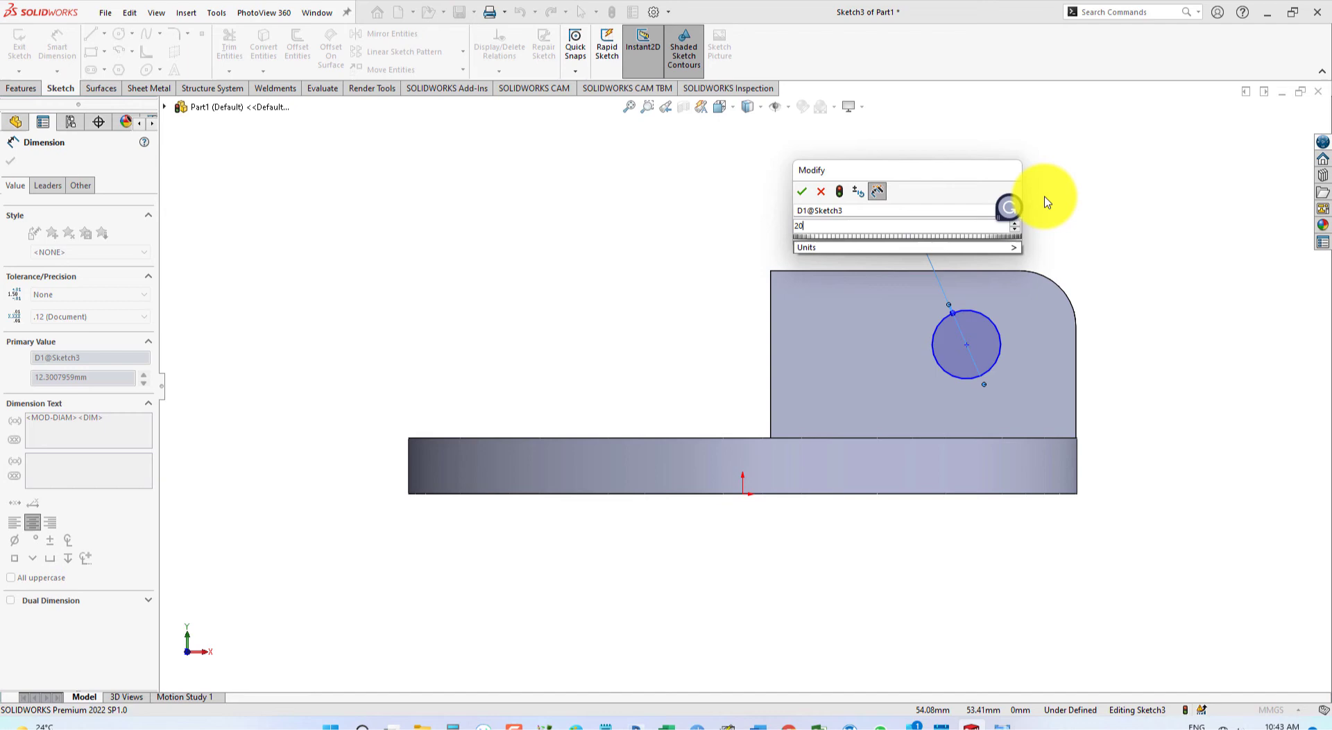
pyautogui.press('Return')
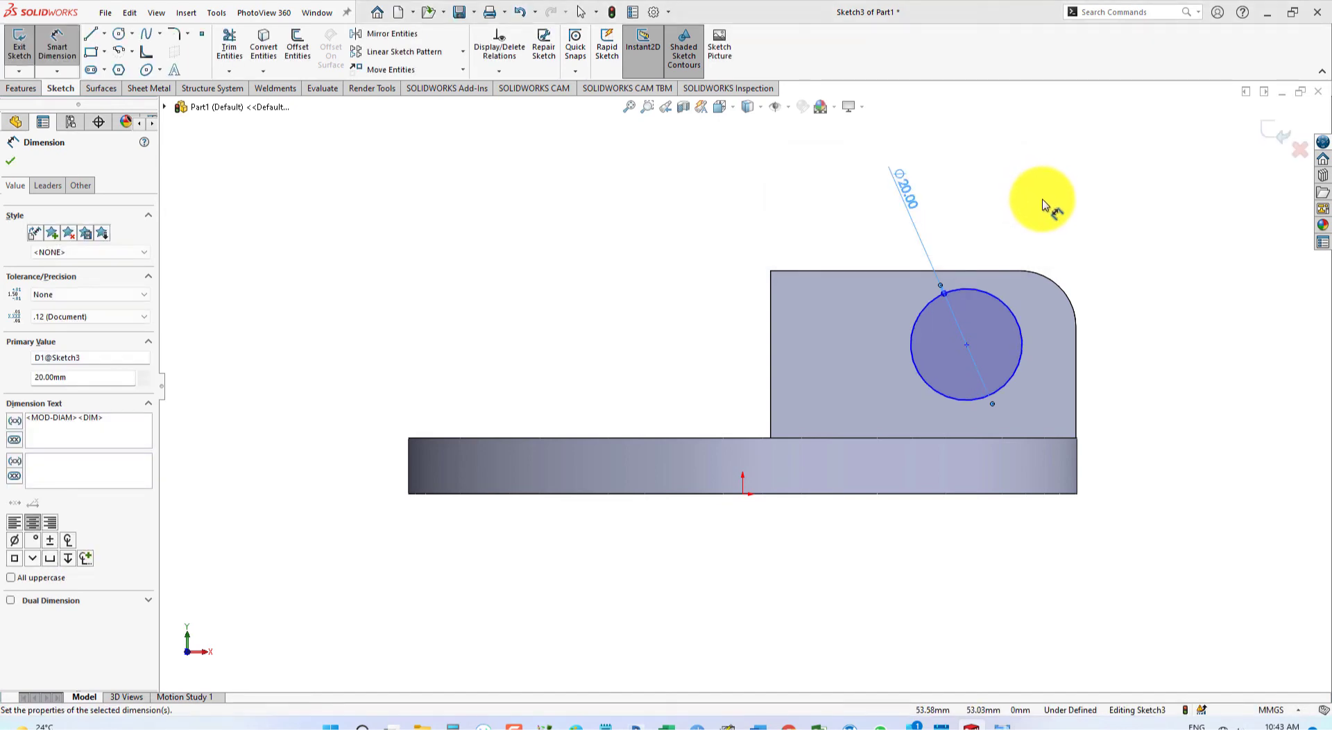
pyautogui.hotkey('alt', 'Tab')
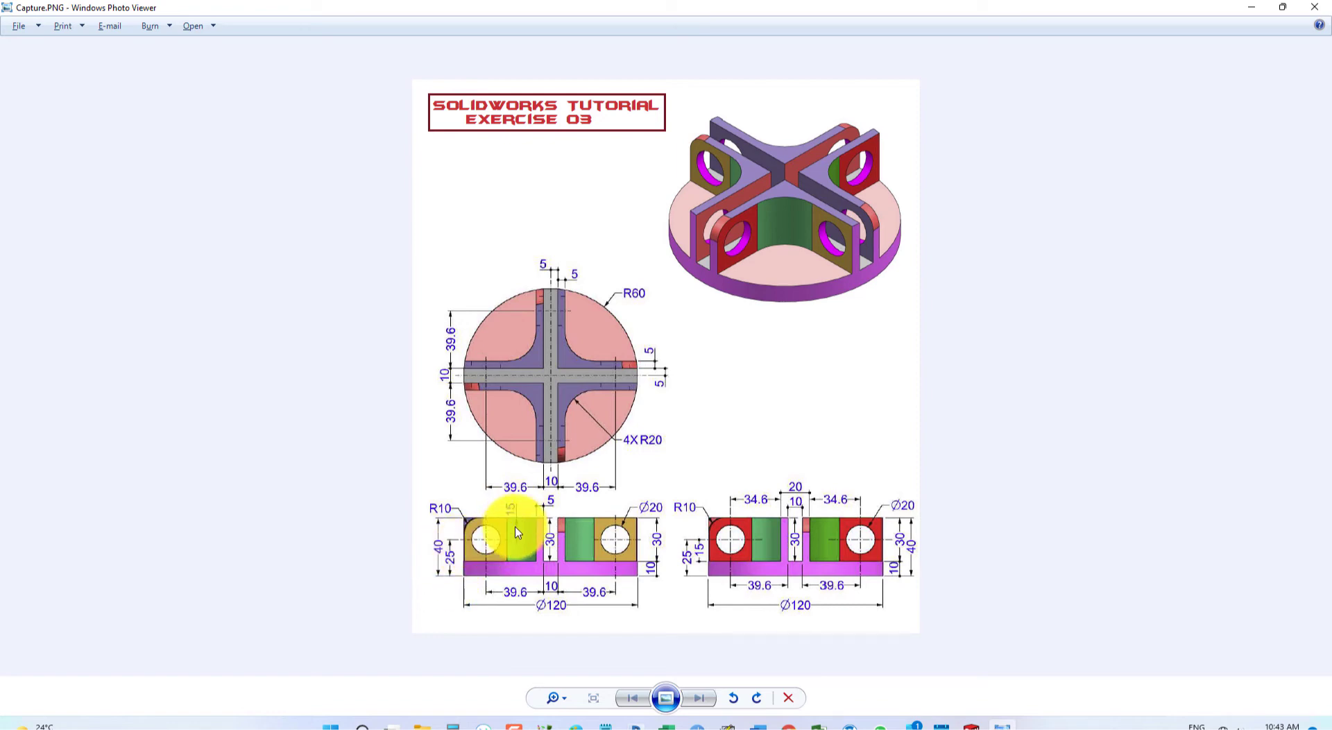
# Dimension the hole centre's distance from the wall end's top edge.
pyautogui.hotkey('alt', 'Tab')
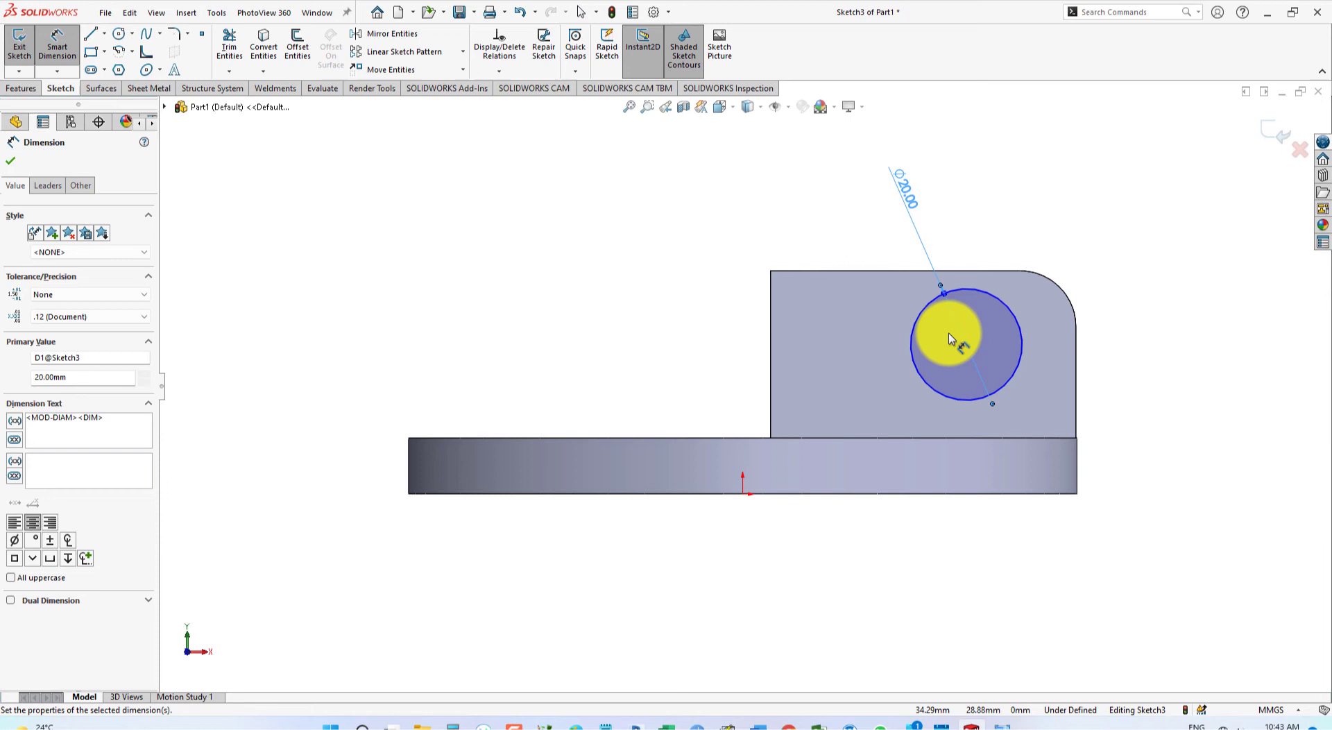
pyautogui.click(968, 348)
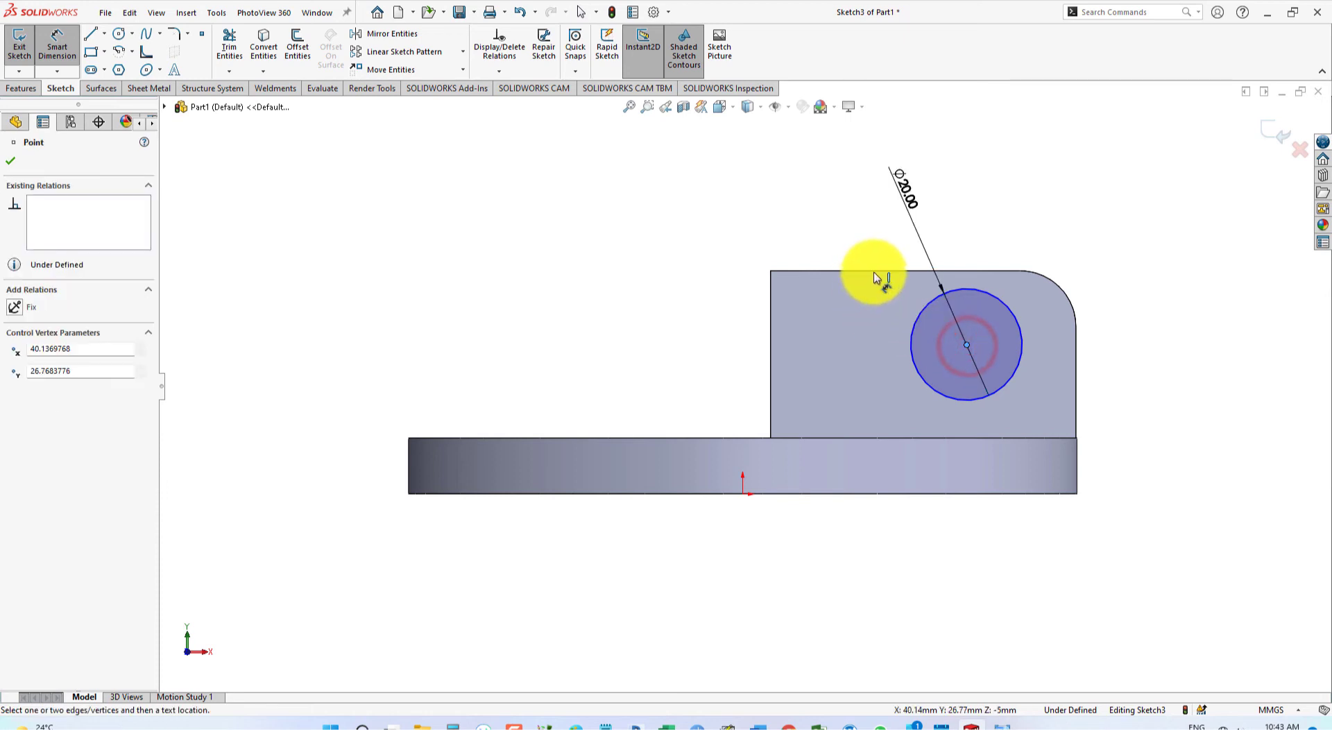
pyautogui.click(876, 273)
pyautogui.click(722, 297)
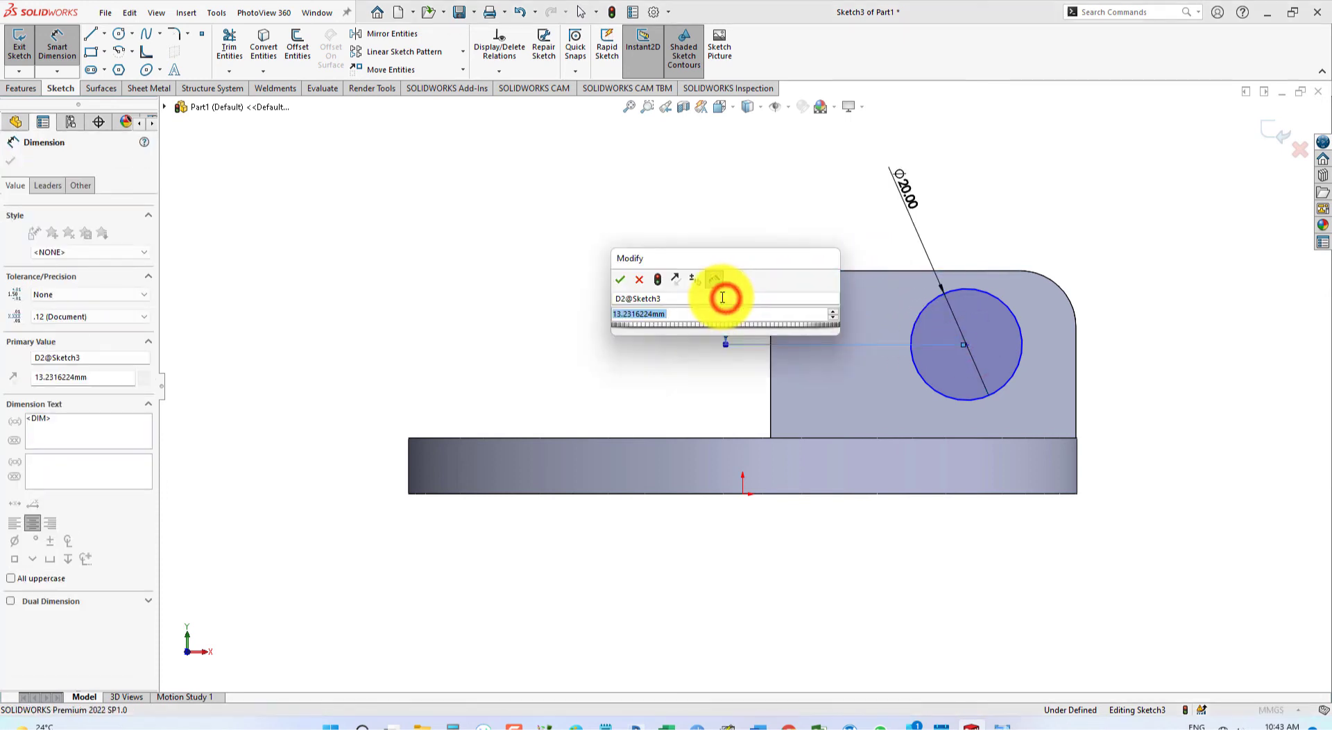
pyautogui.write('10')
pyautogui.press('Return')
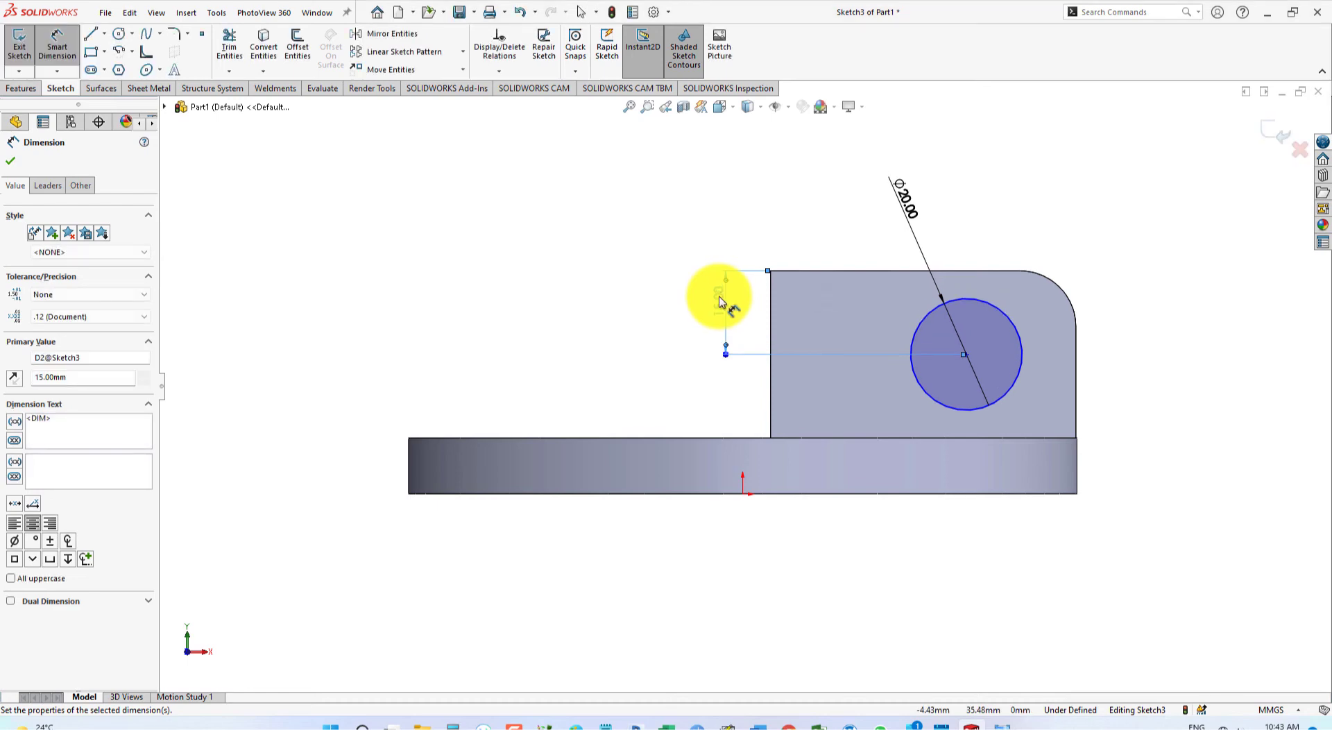
pyautogui.hotkey('alt', 'Tab')
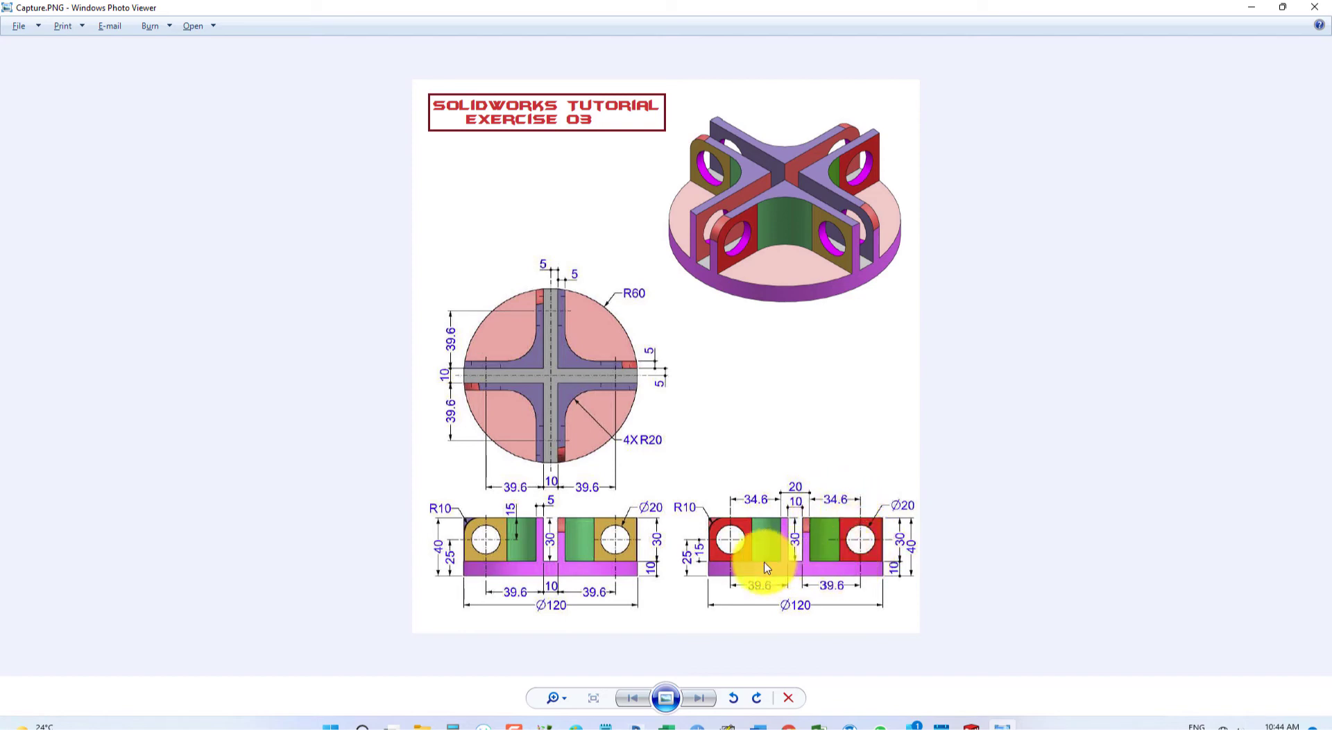
# Locate the hole centre 34.60 mm from the wall edge, fully defining the sketch.
pyautogui.hotkey('alt', 'Tab')
pyautogui.moveTo(665, 520); pyautogui.dragTo(868, 425, button='middle')
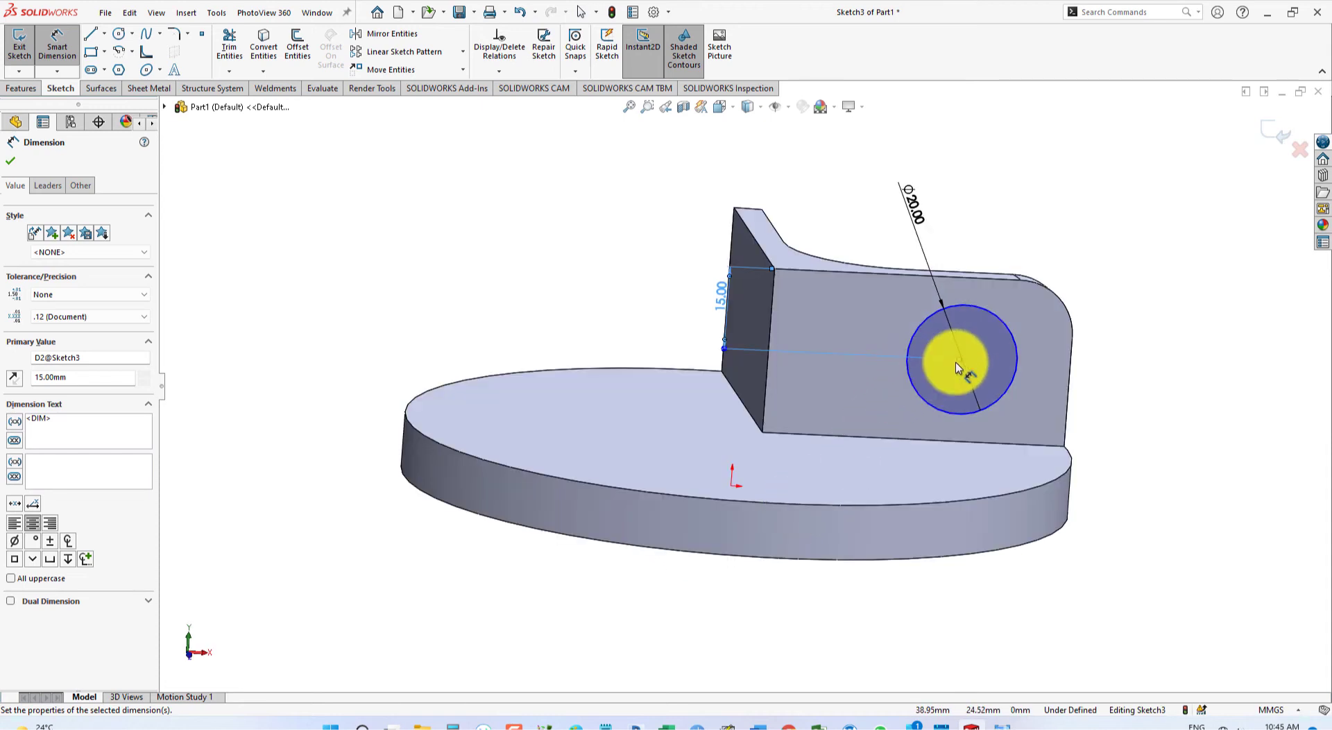
pyautogui.click(765, 377)
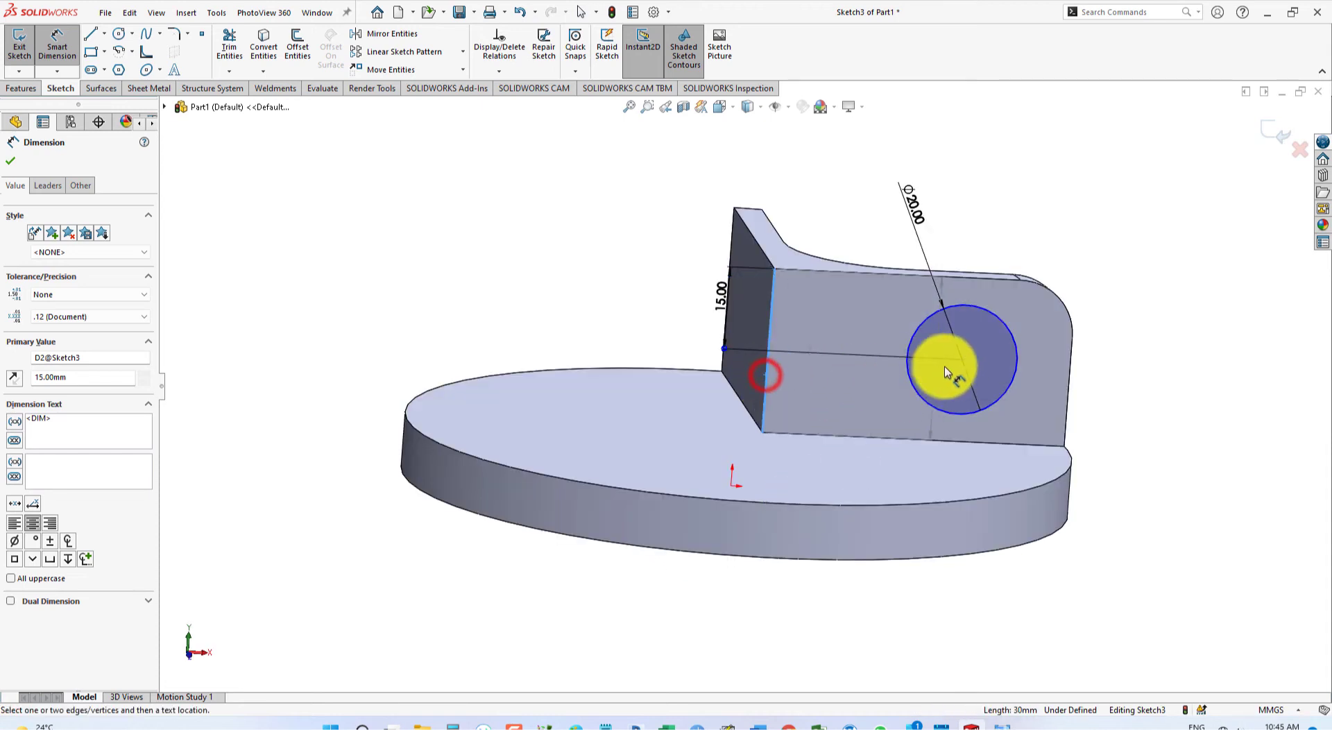
pyautogui.click(963, 365)
pyautogui.click(871, 226)
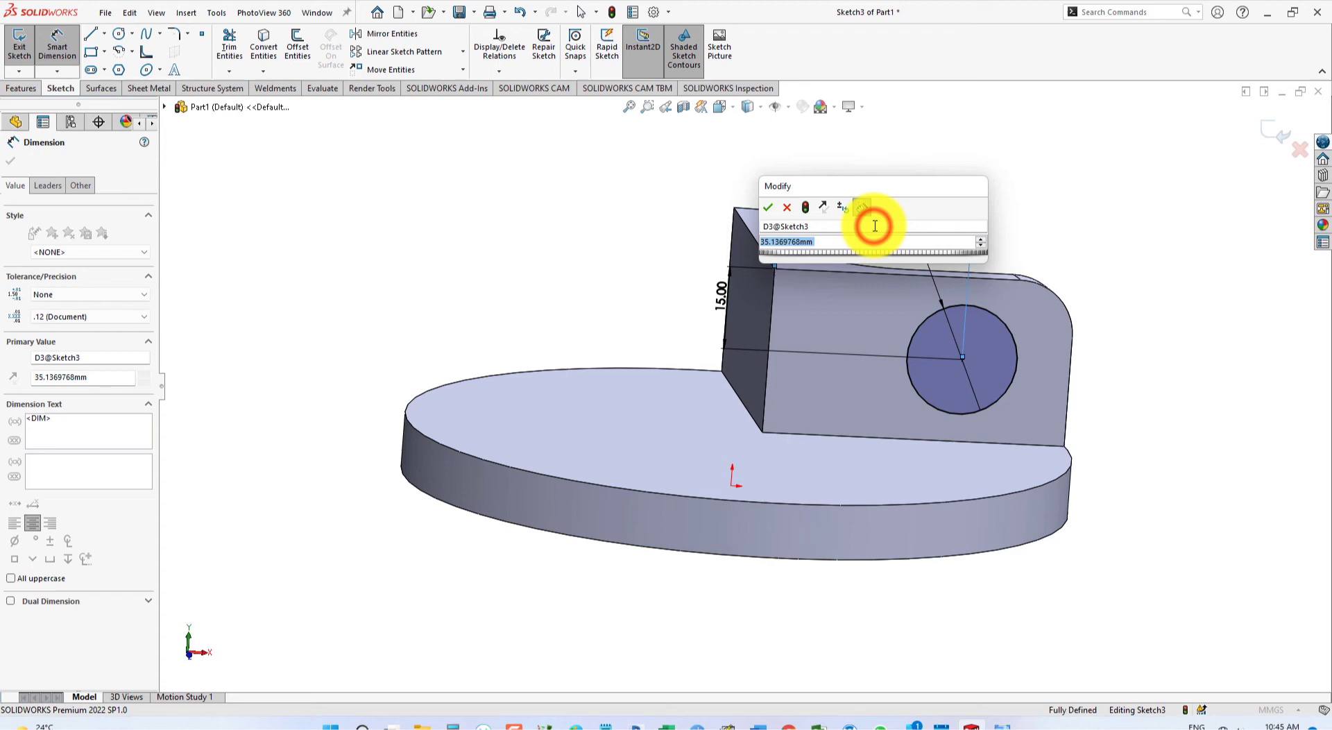
pyautogui.write('34.6')
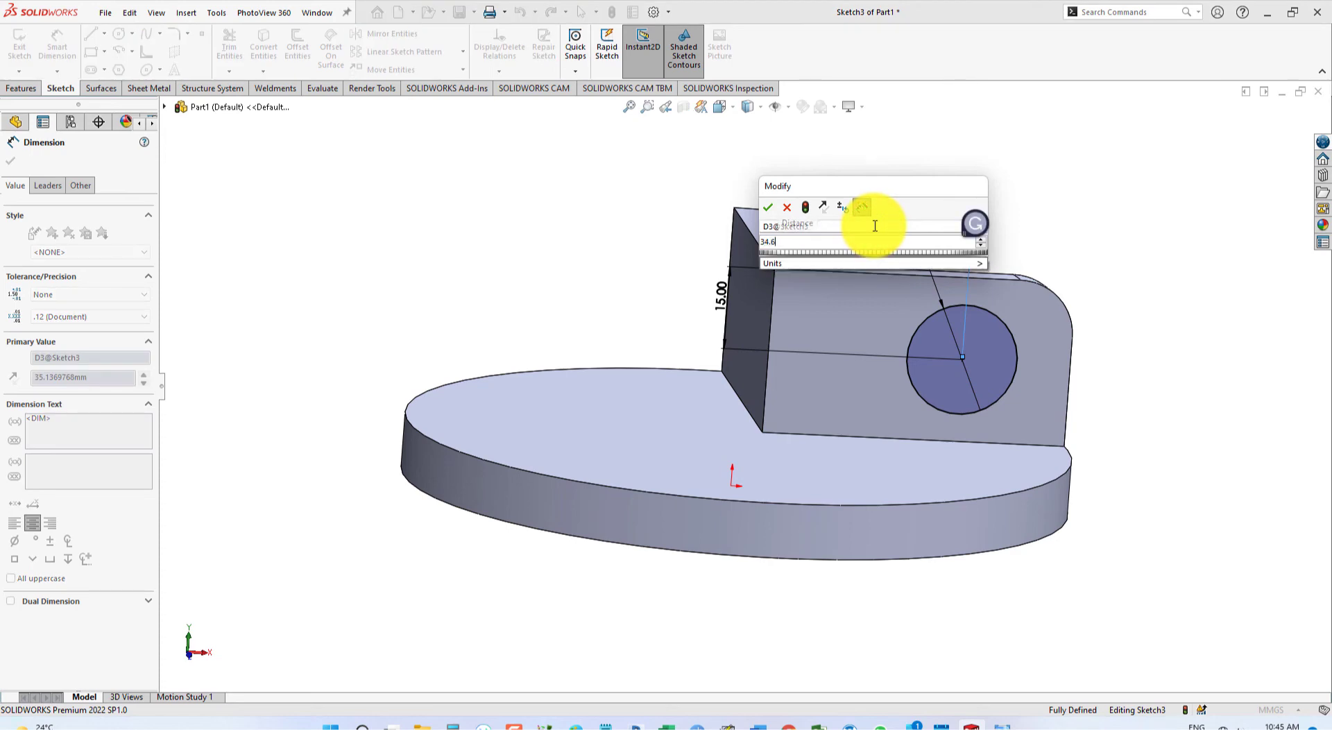
pyautogui.press('Return')
pyautogui.moveTo(595, 232)
pyautogui.mouseDown(button='middle')
pyautogui.moveTo(614, 232)
pyautogui.moveTo(440, 170)
pyautogui.moveTo(520, 178)
pyautogui.moveTo(548, 282)
pyautogui.mouseUp(button='middle')
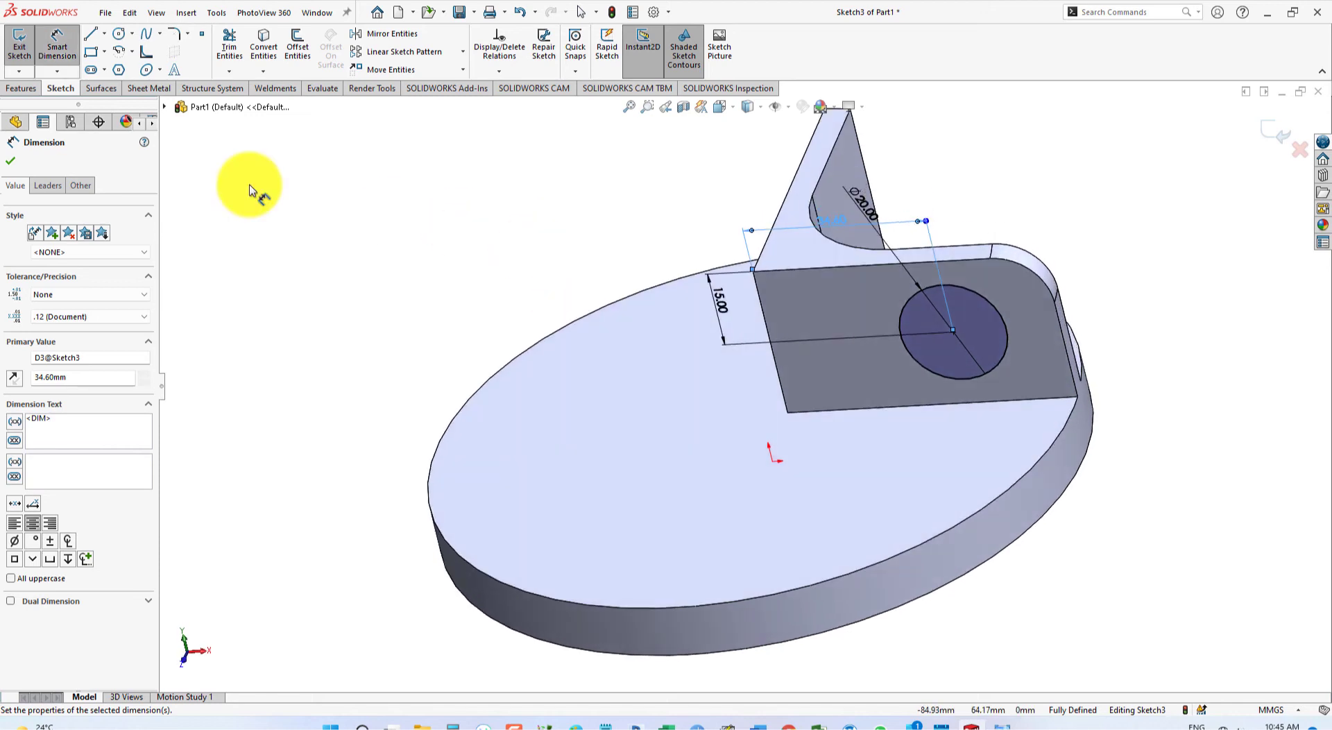
# Extrude-cut the Ø20 hole through the wall with the end condition Up To Next.
pyautogui.click(8, 90)
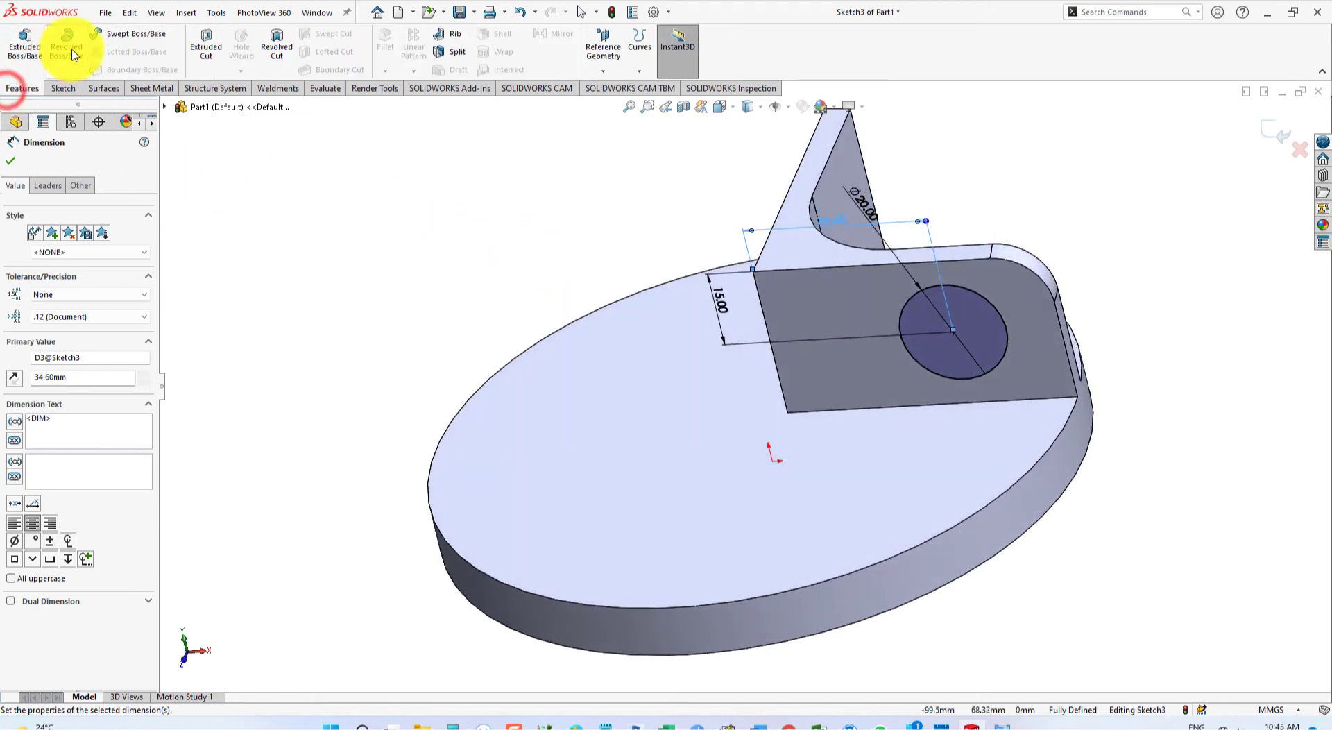
pyautogui.click(205, 47)
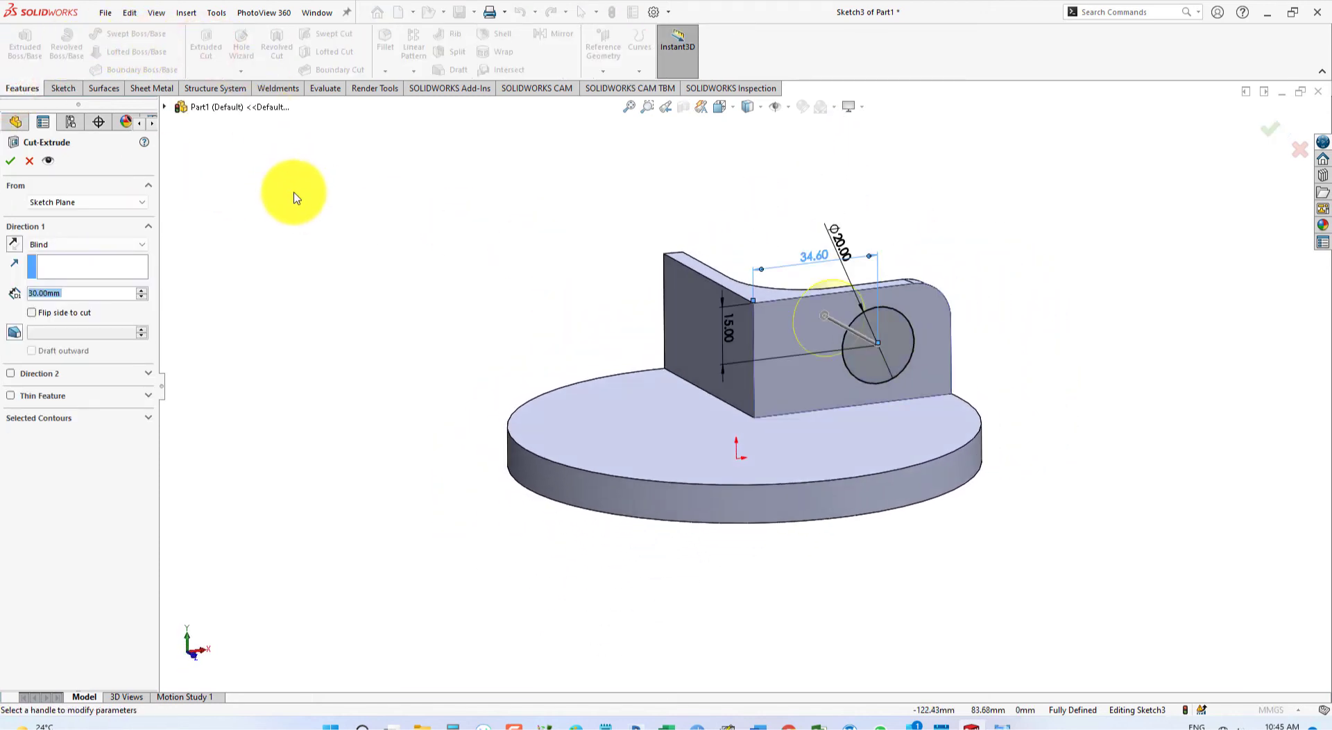
pyautogui.moveTo(312, 238)
pyautogui.mouseDown(button='middle')
pyautogui.moveTo(404, 301)
pyautogui.moveTo(442, 433)
pyautogui.moveTo(422, 447)
pyautogui.mouseUp(button='middle')
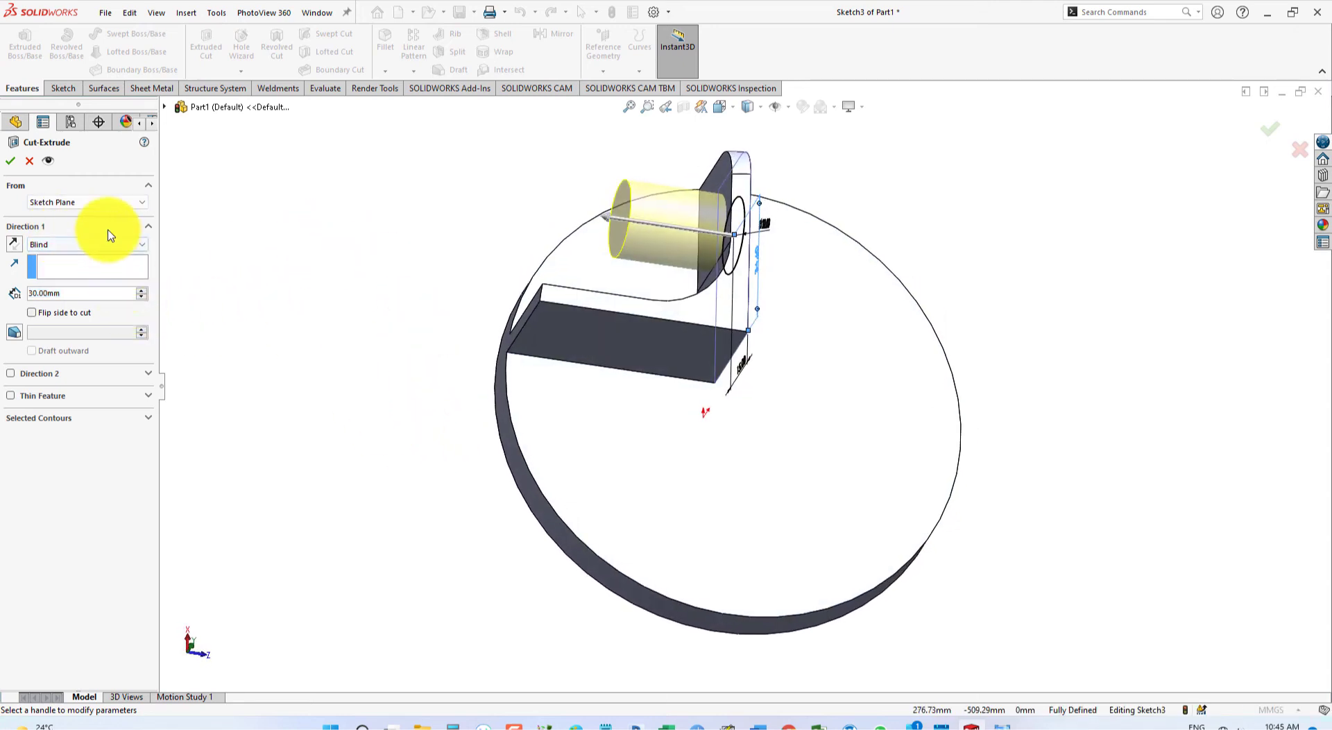
pyautogui.click(90, 244)
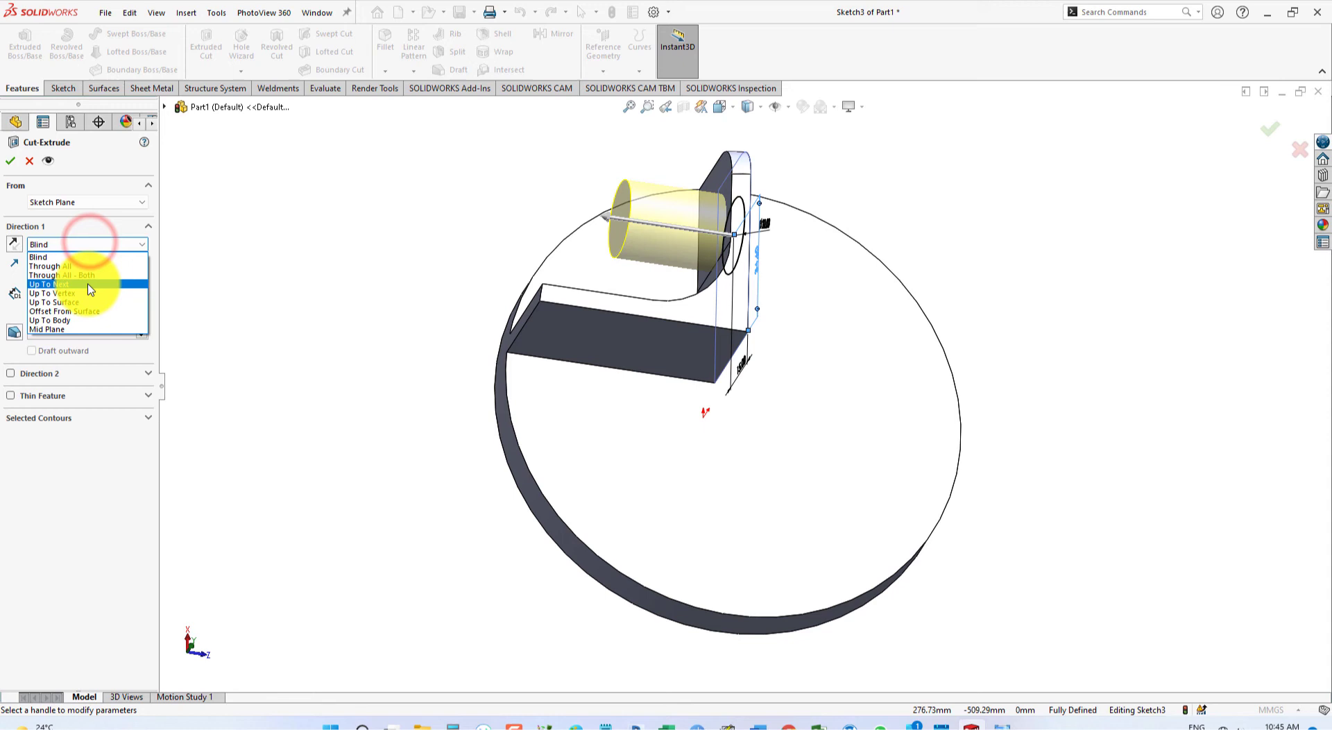
pyautogui.click(88, 288)
pyautogui.moveTo(341, 280)
pyautogui.mouseDown(button='middle')
pyautogui.moveTo(268, 226)
pyautogui.moveTo(229, 223)
pyautogui.moveTo(297, 321)
pyautogui.moveTo(333, 270)
pyautogui.moveTo(490, 342)
pyautogui.mouseUp(button='middle')
pyautogui.click(11, 160)
# Start a sketch on the second wall's face and draw the hole circle.
pyautogui.click(608, 364)
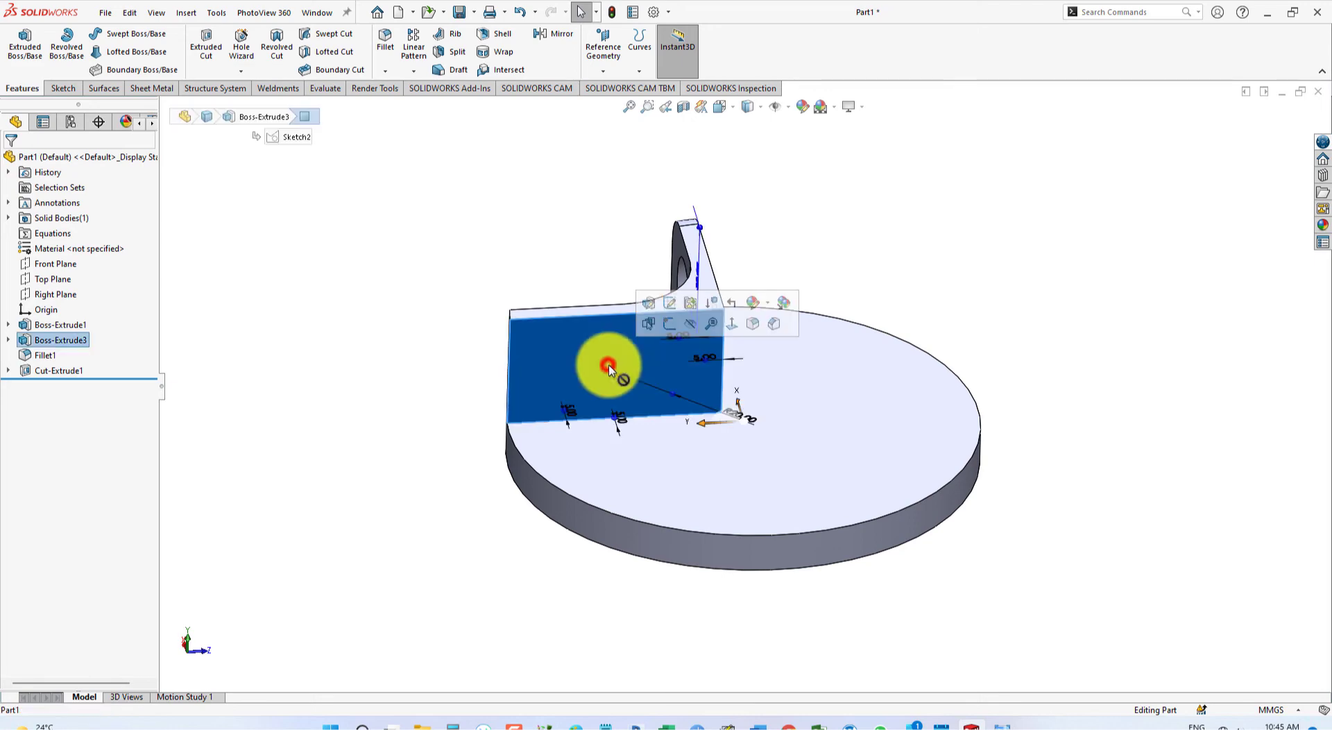
pyautogui.click(670, 328)
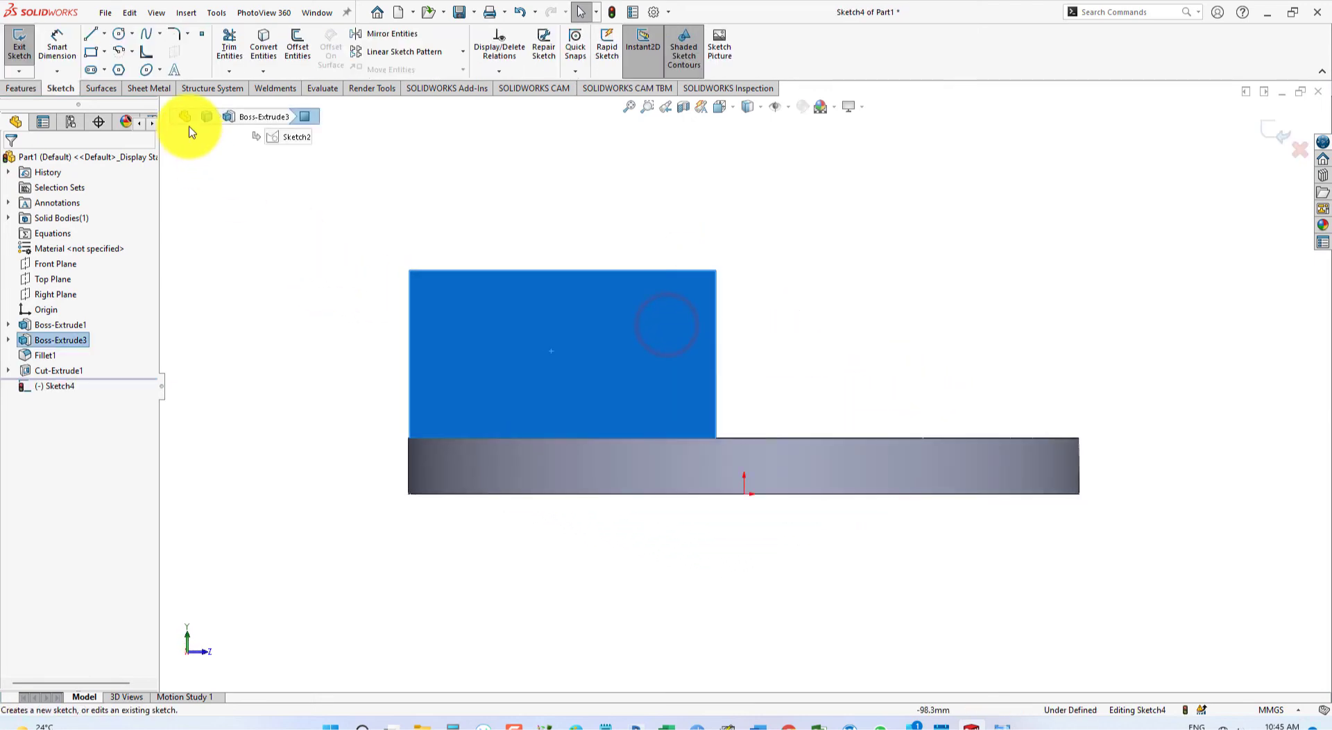
pyautogui.hotkey('alt', 'Tab')
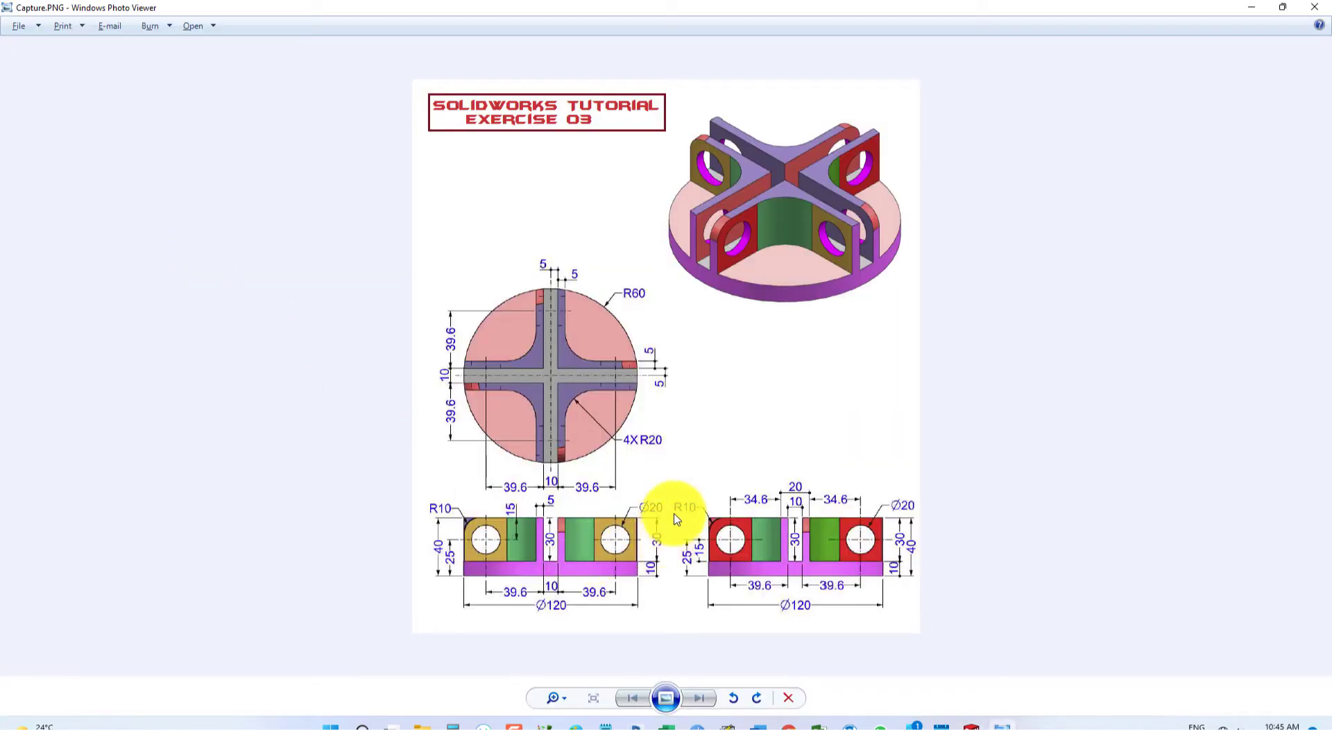
pyautogui.hotkey('alt', 'Tab')
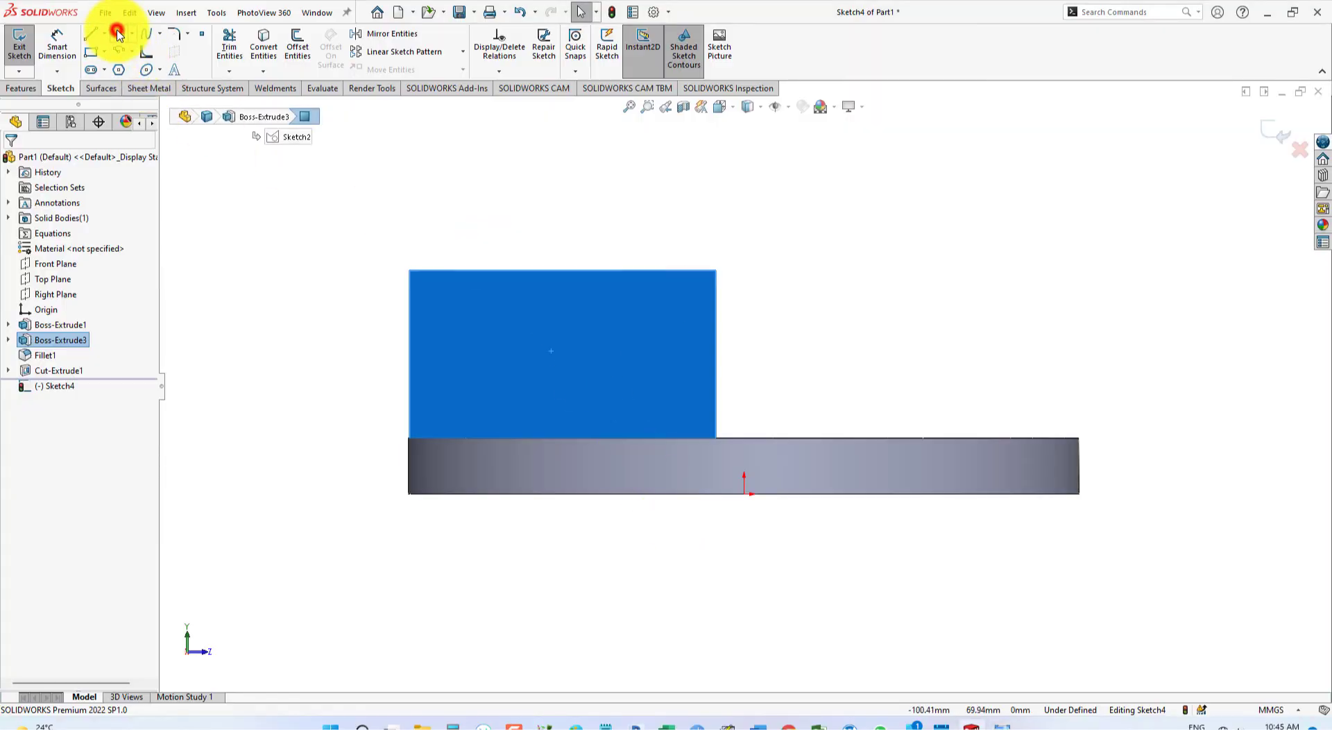
pyautogui.click(119, 34)
pyautogui.moveTo(504, 350); pyautogui.dragTo(548, 365)
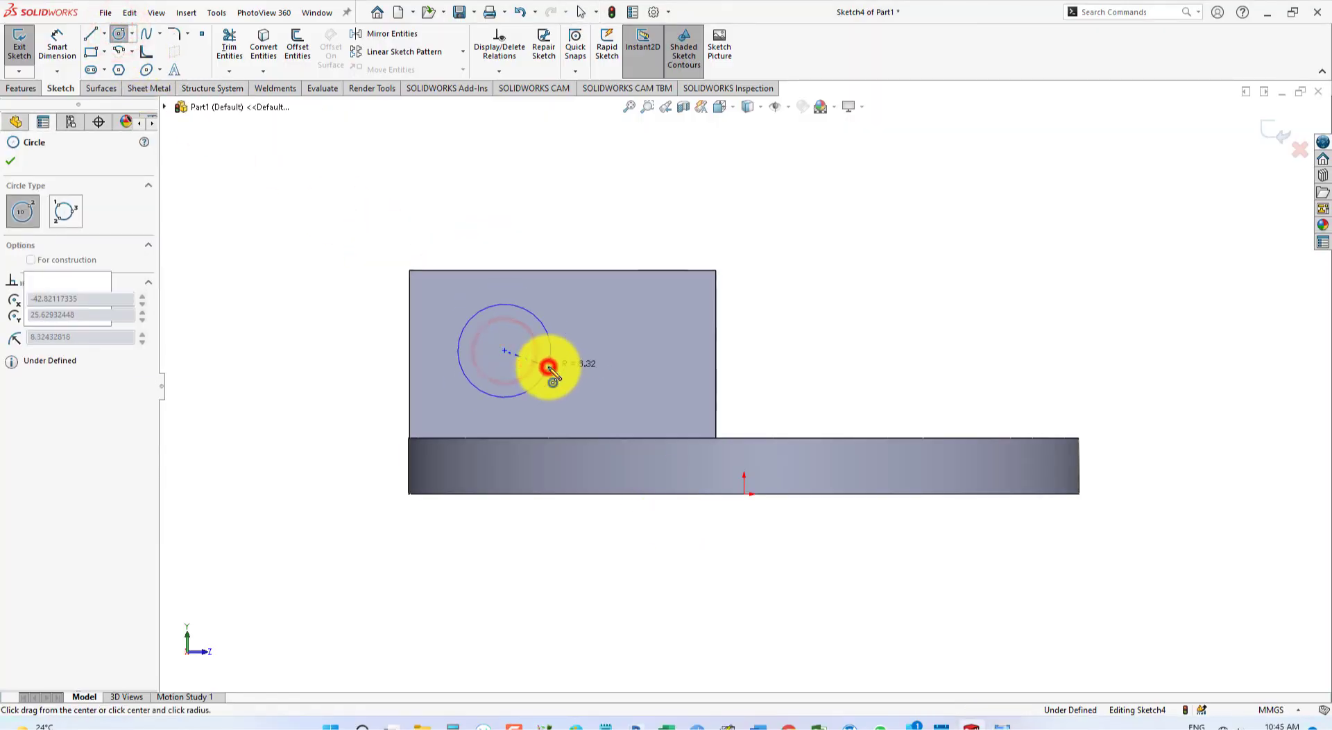
# Dimension the second hole circle's diameter to 20 mm.
pyautogui.click(56, 40)
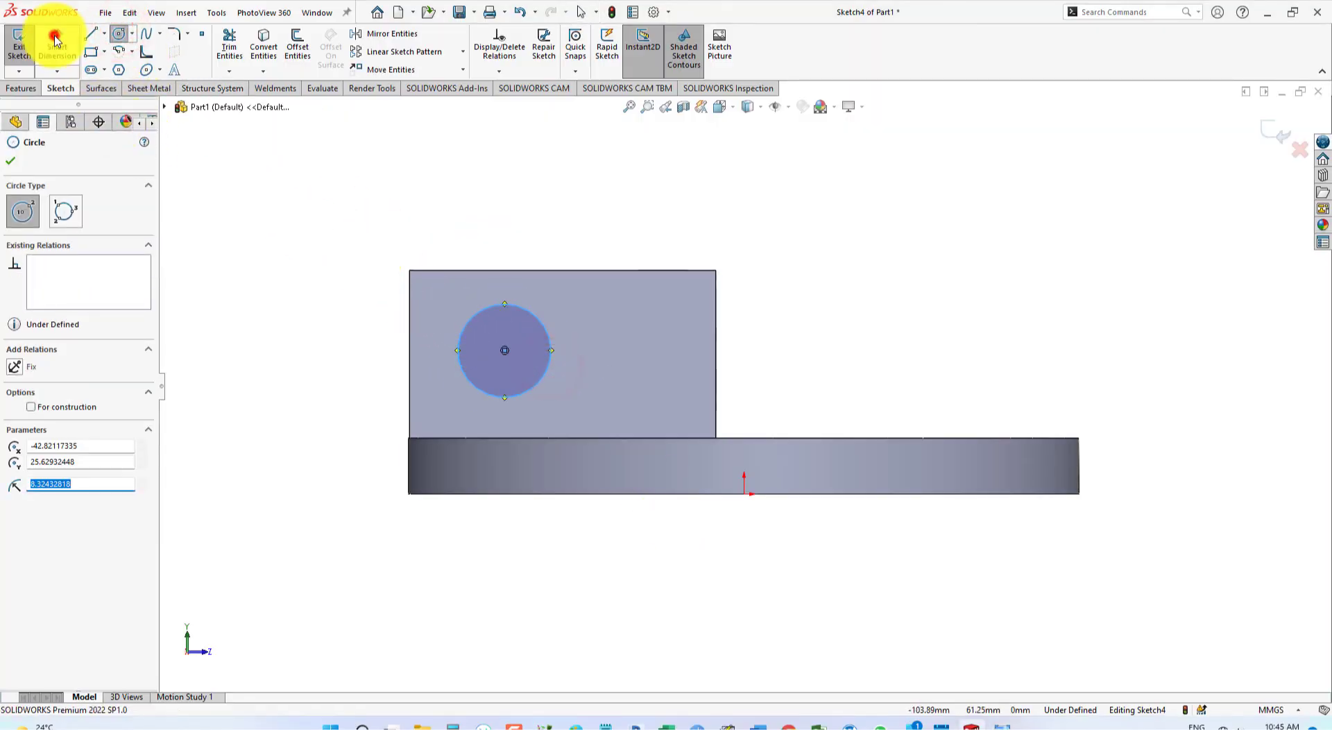
pyautogui.click(551, 338)
pyautogui.click(575, 231)
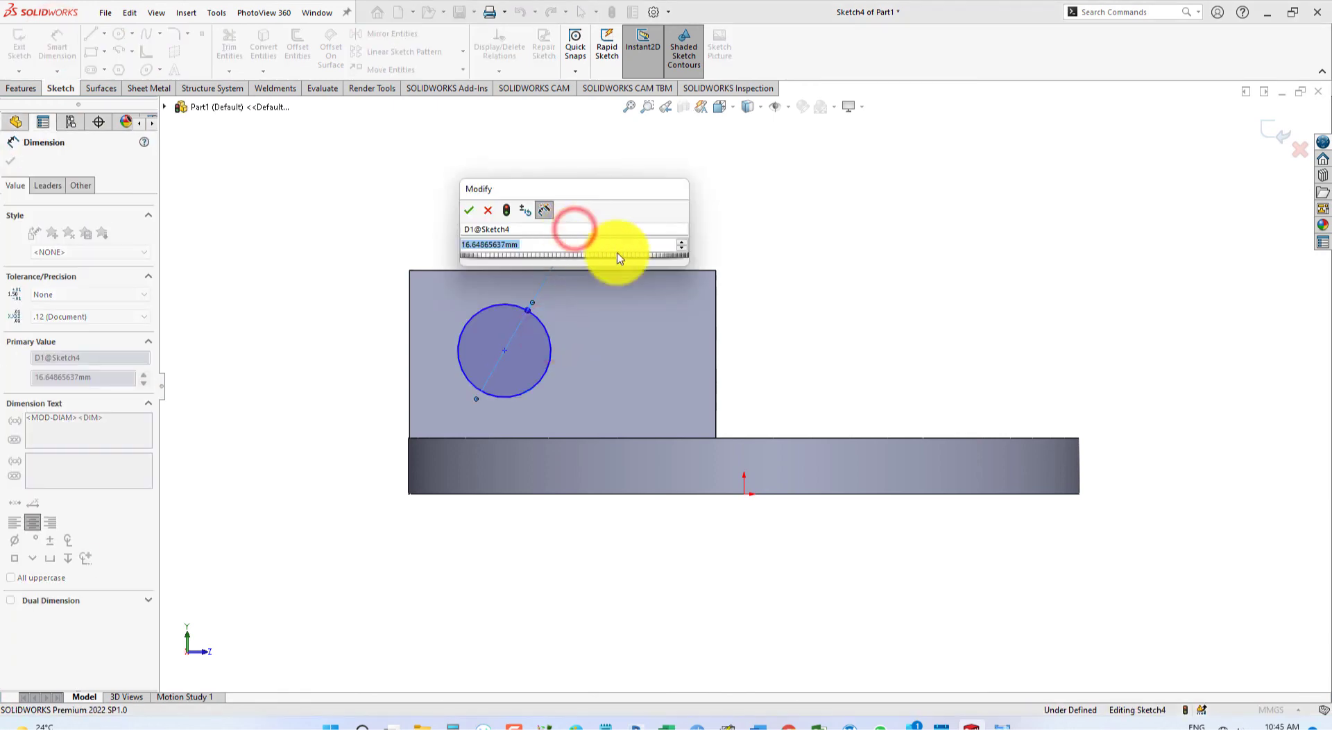
pyautogui.hotkey('alt', 'Tab')
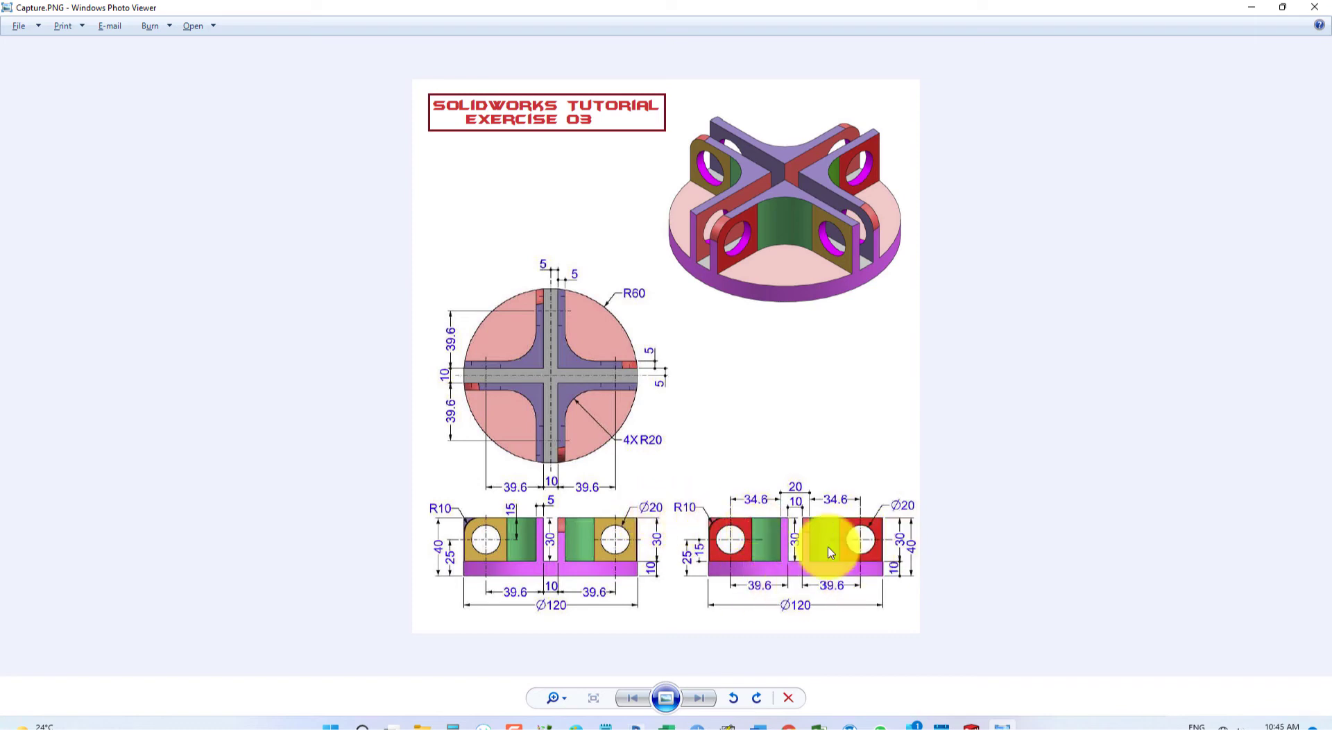
pyautogui.hotkey('alt', 'Tab')
pyautogui.write('2')
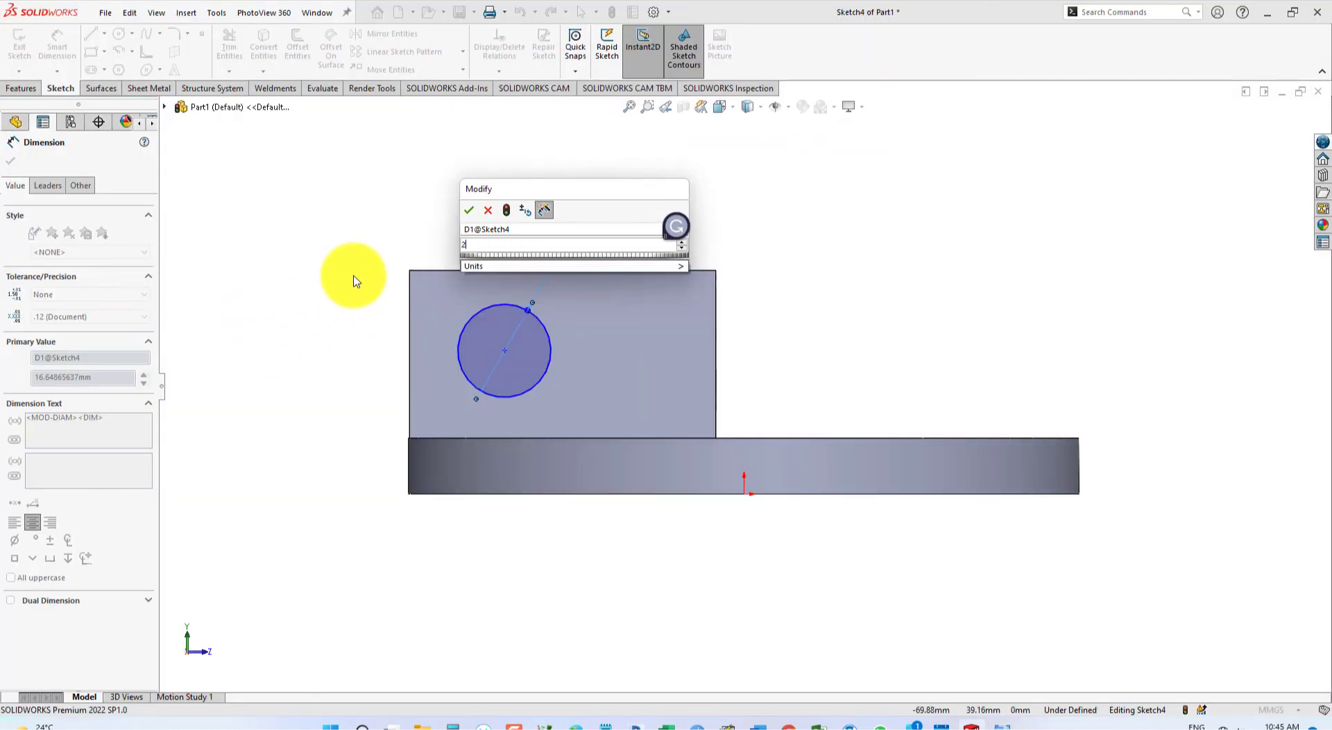
pyautogui.write('0')
pyautogui.press('Return')
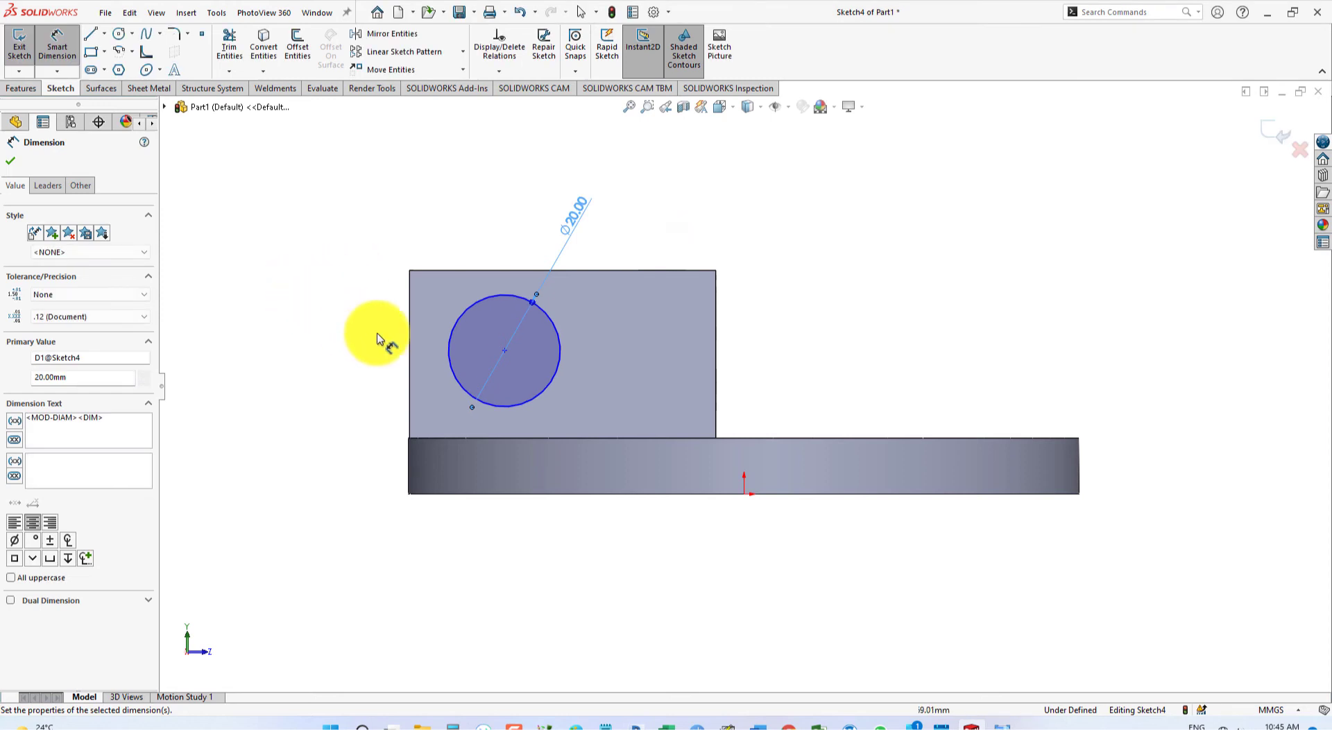
# Place the circle centre 15 mm below the wall's top edge.
pyautogui.click(504, 350)
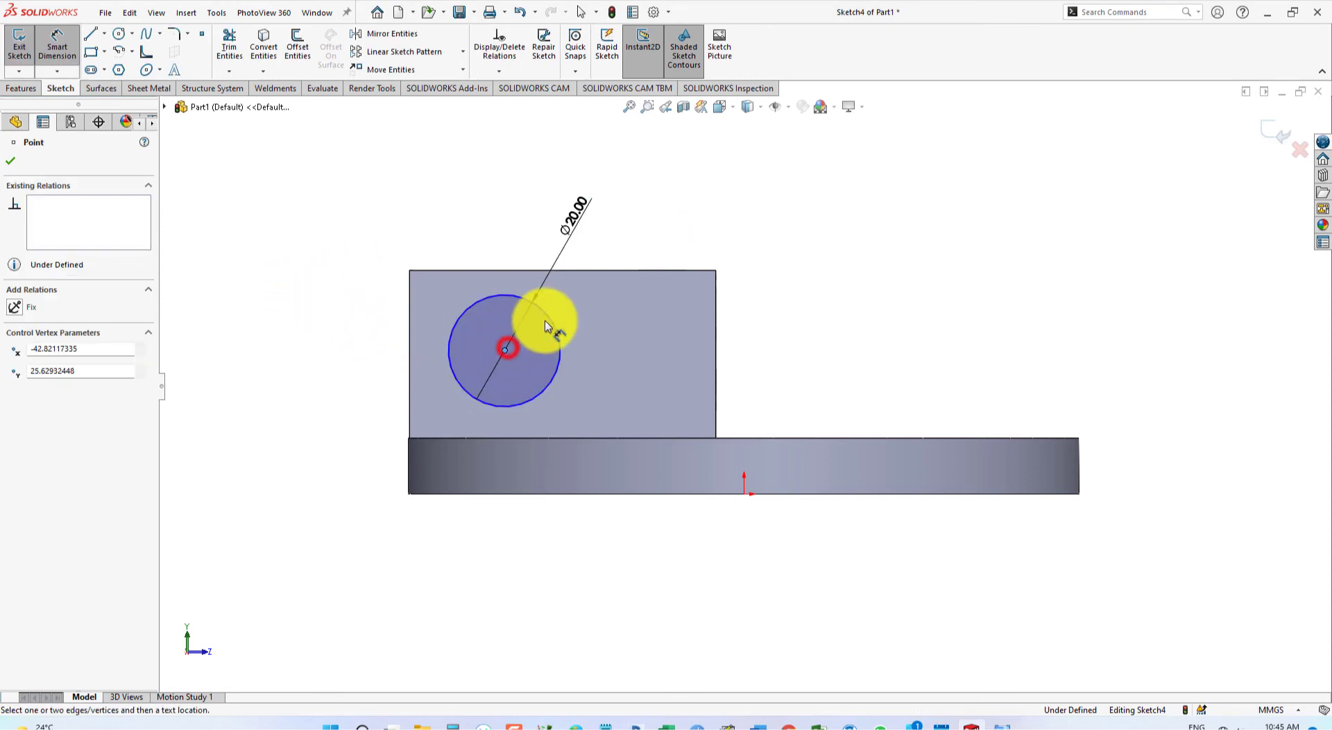
pyautogui.click(583, 271)
pyautogui.click(322, 298)
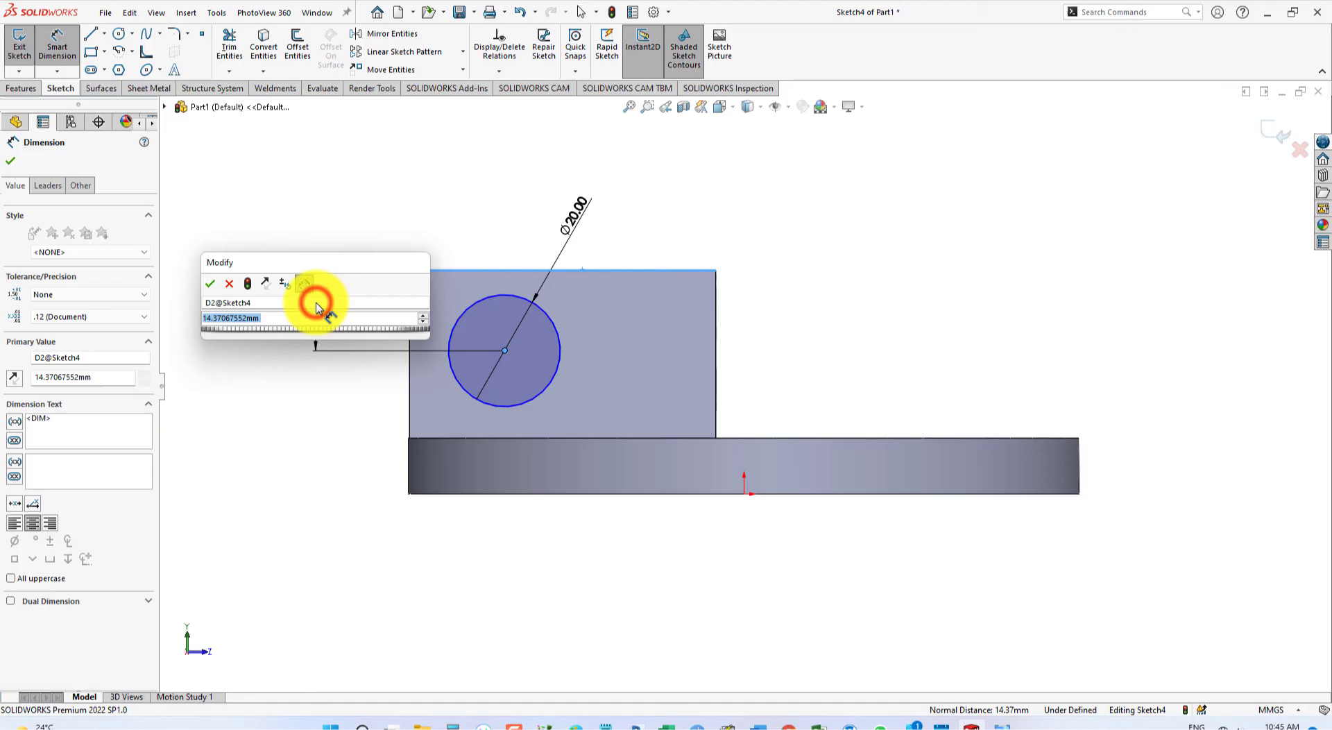
pyautogui.hotkey('alt', 'Tab')
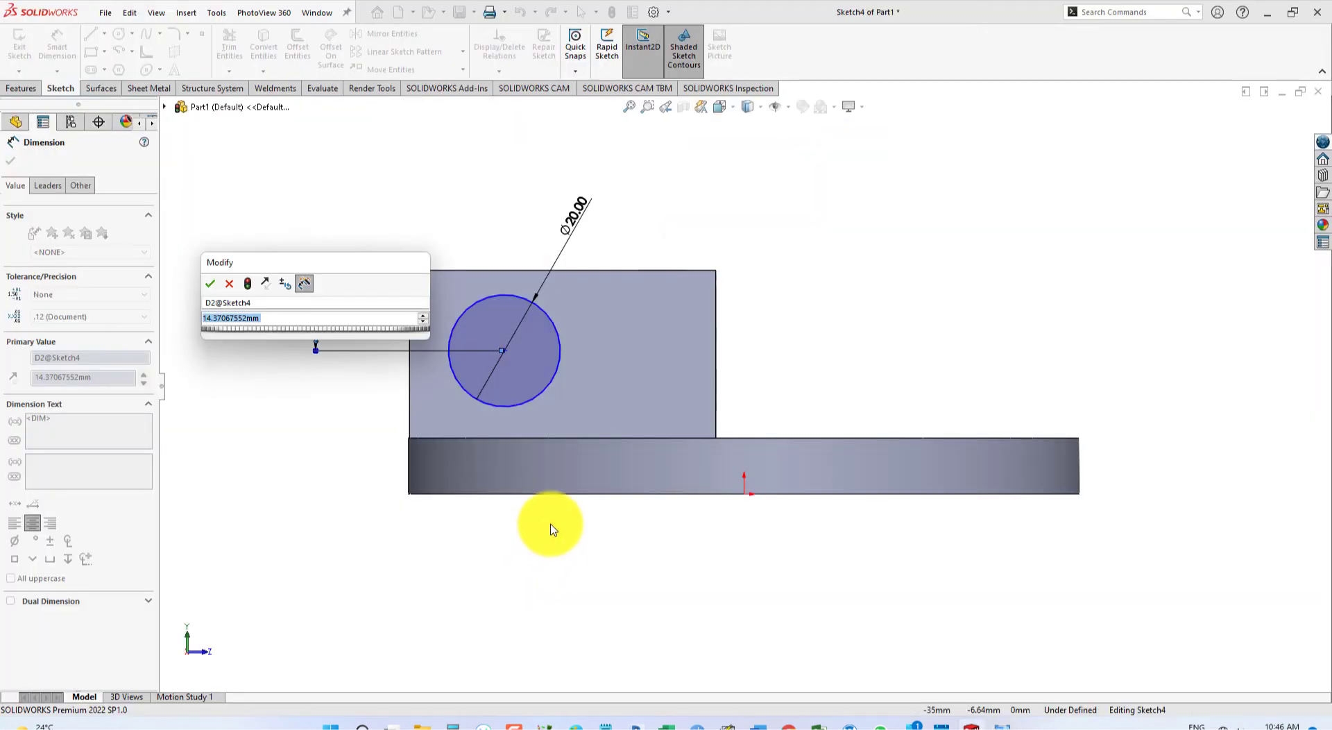
pyautogui.write('15')
pyautogui.press('Return')
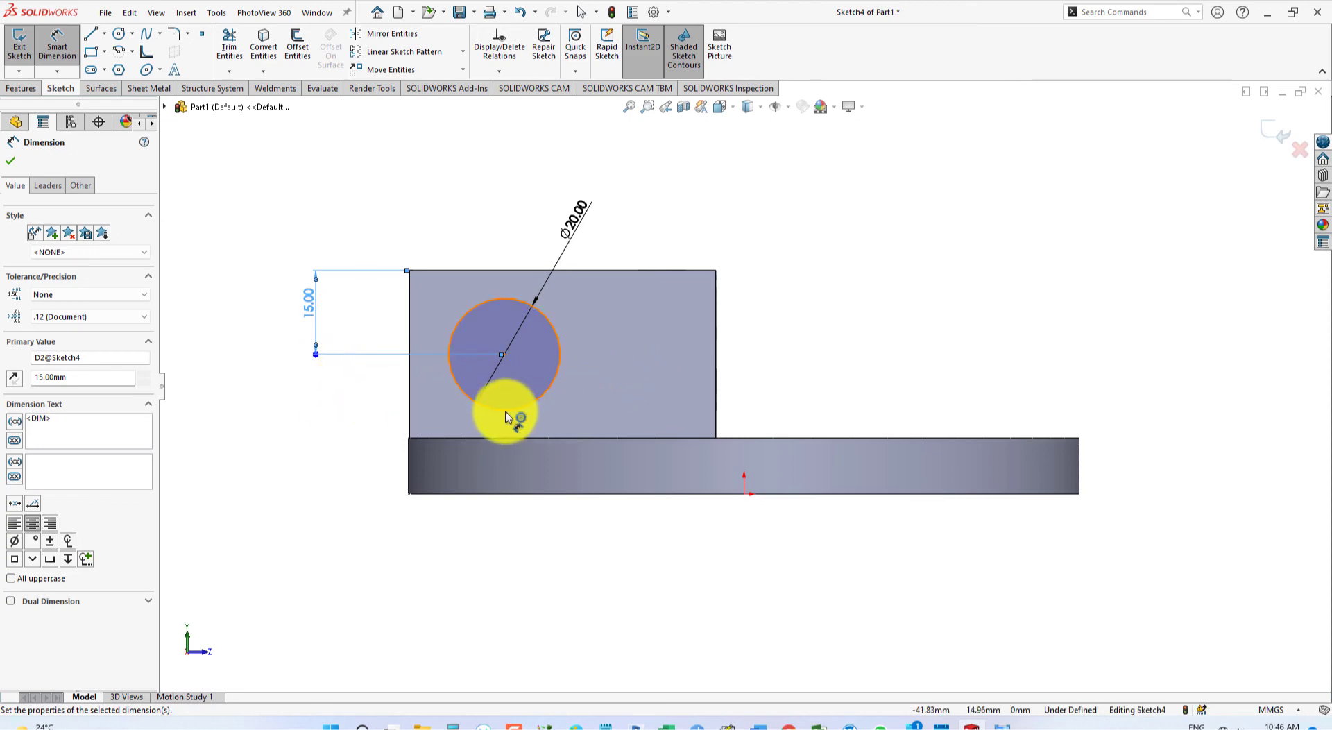
pyautogui.hotkey('alt', 'Tab')
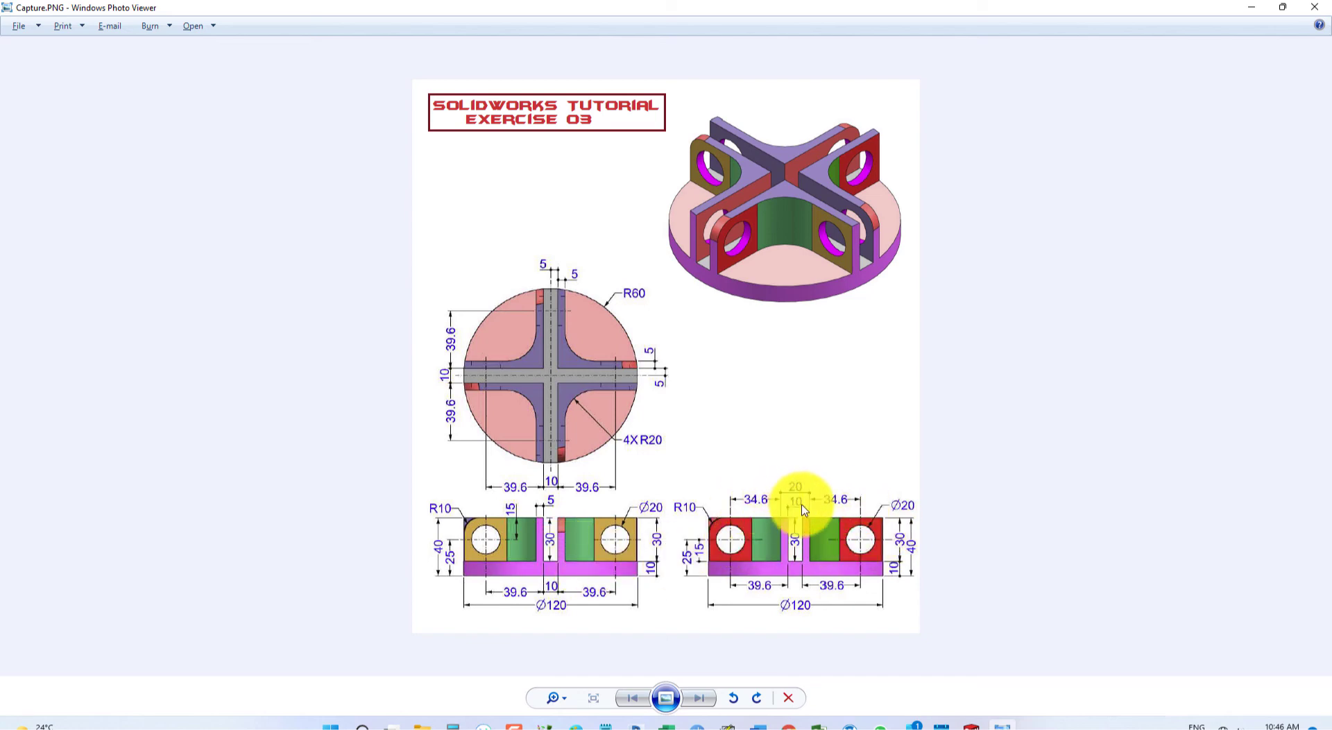
pyautogui.hotkey('alt', 'Tab')
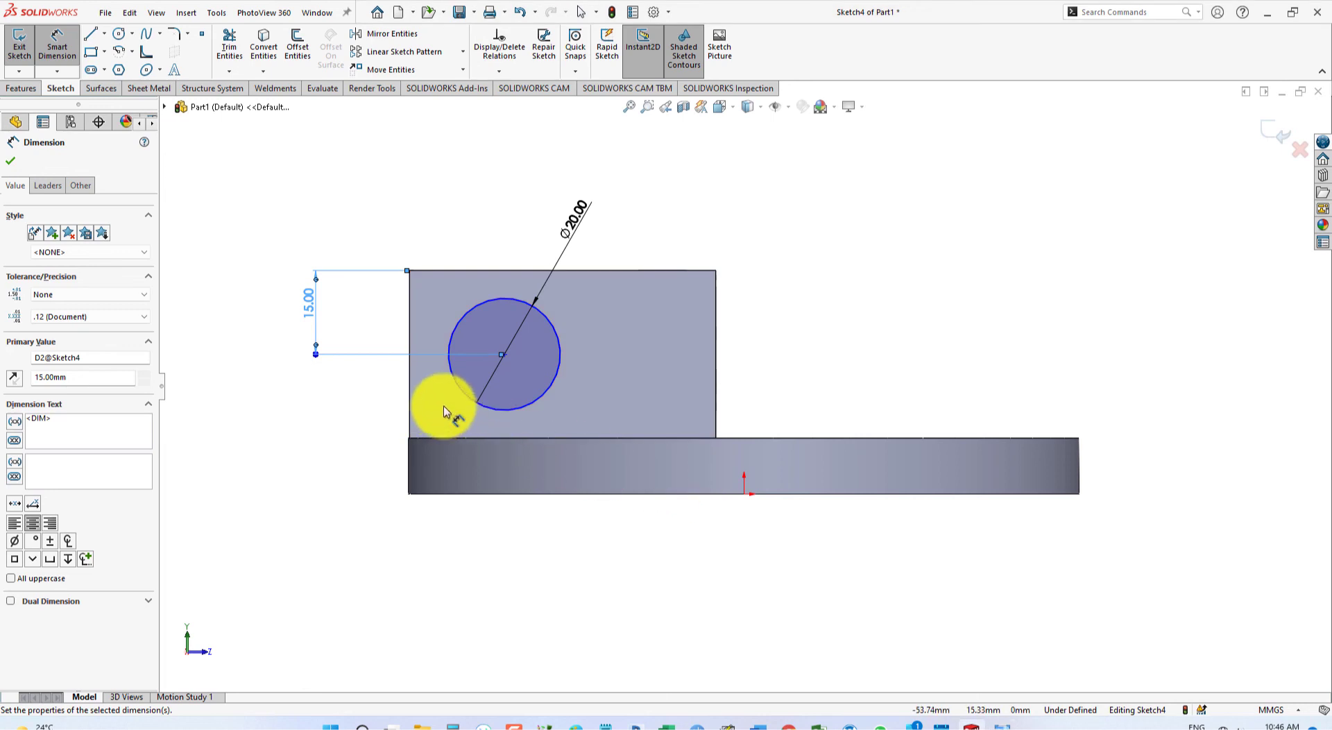
# Set the circle centre 34.6 mm from the wall's right edge.
pyautogui.click(718, 371)
pyautogui.click(504, 354)
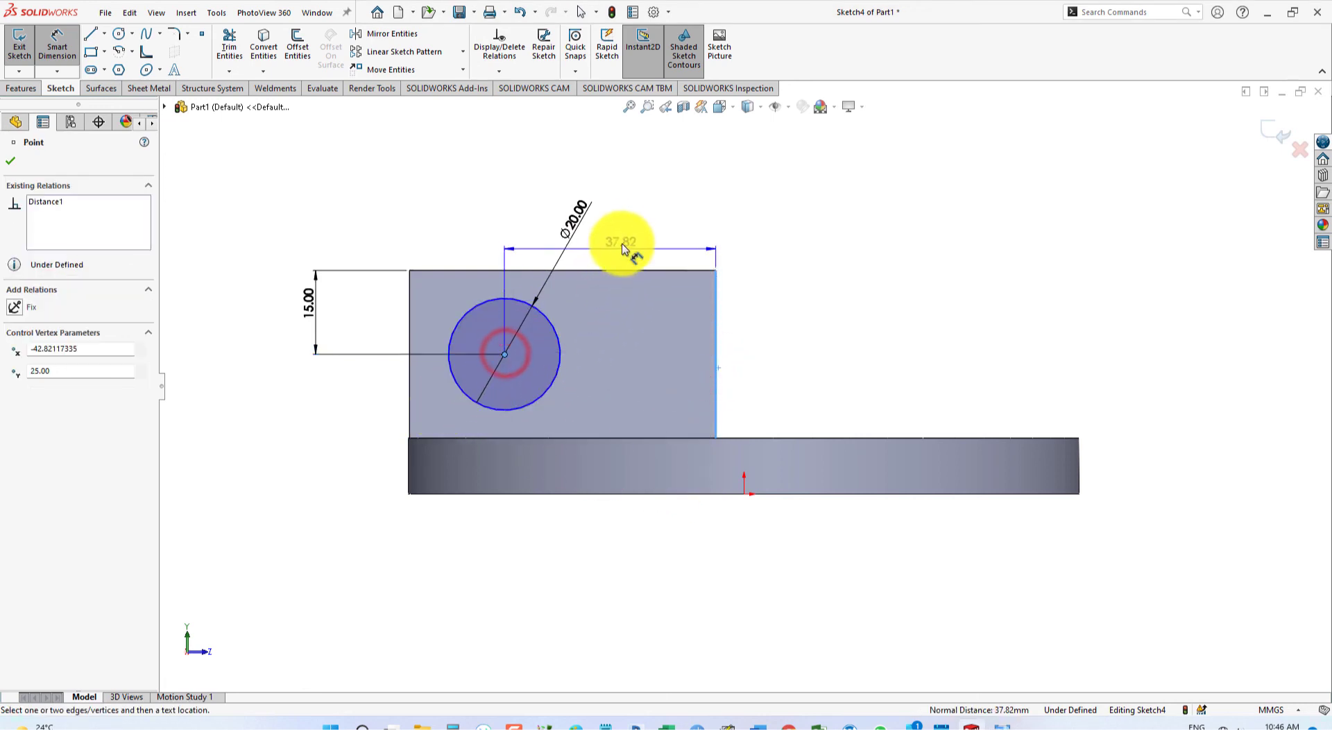
pyautogui.click(612, 210)
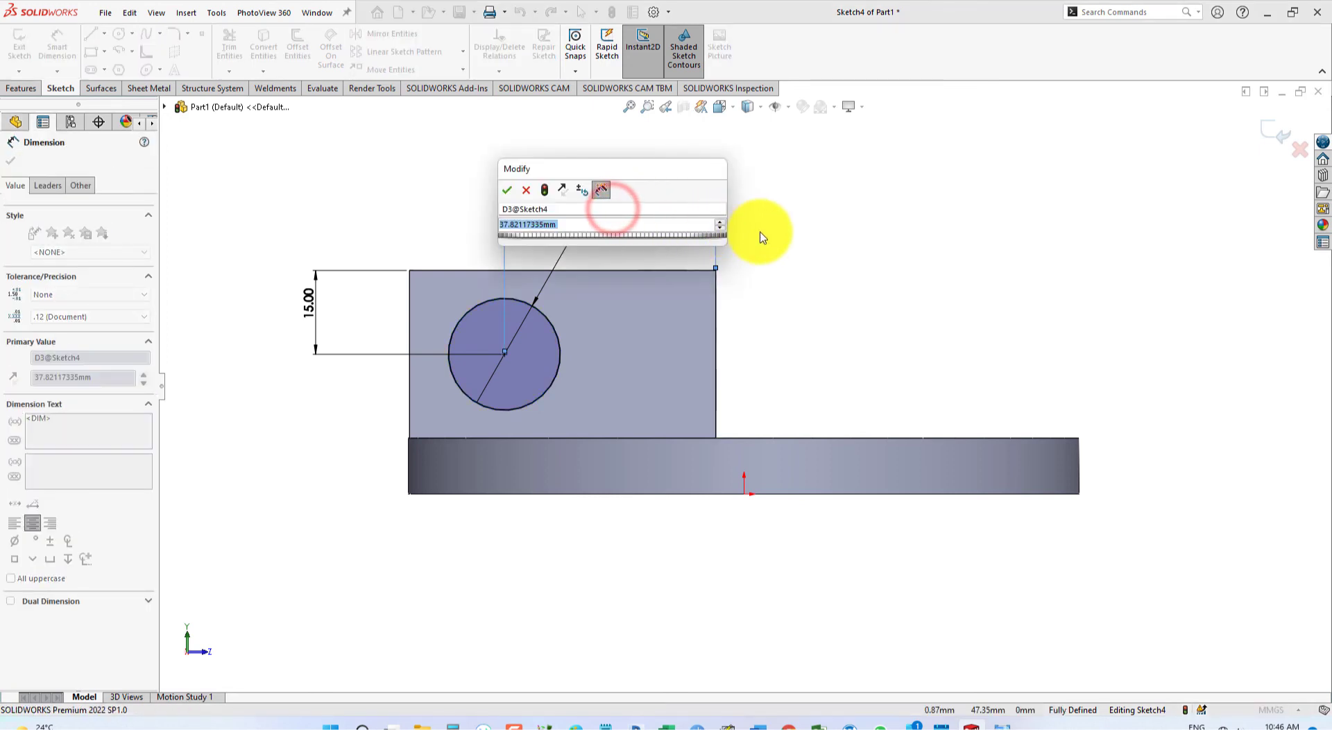
pyautogui.write('34.6')
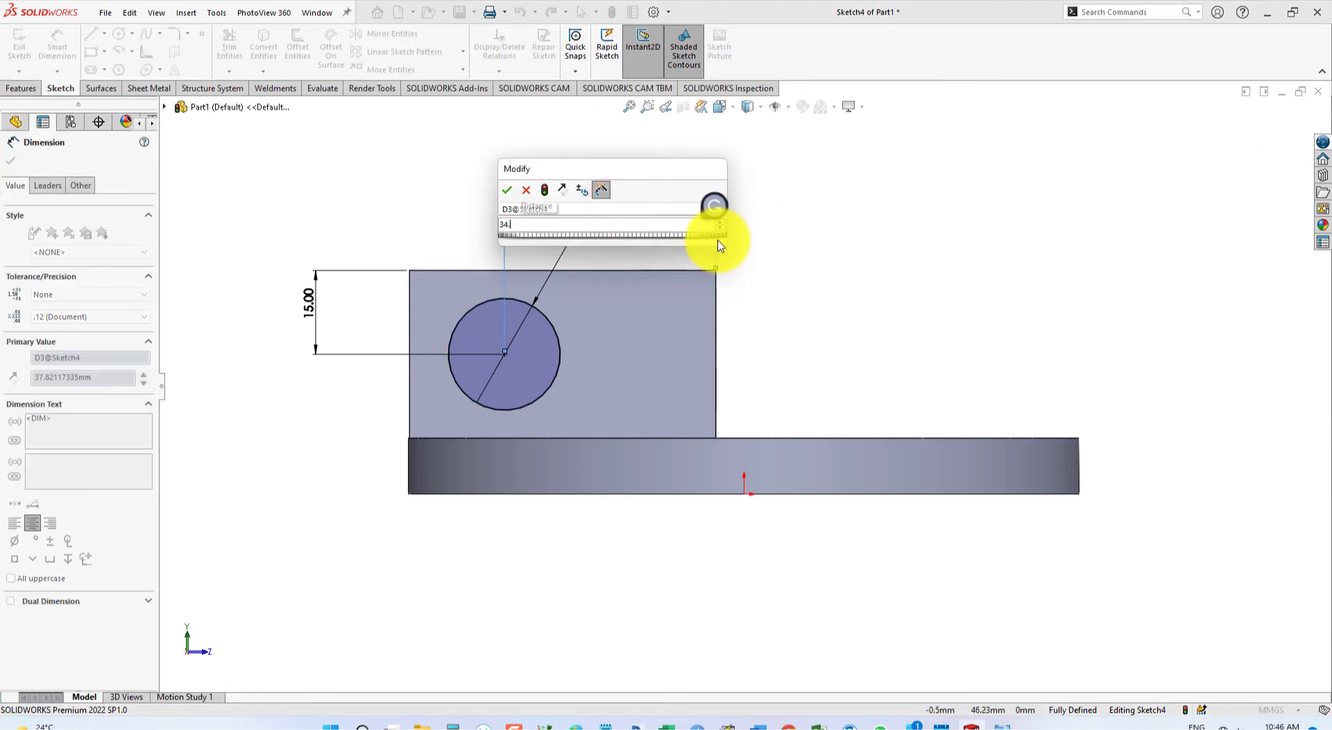
pyautogui.press('Return')
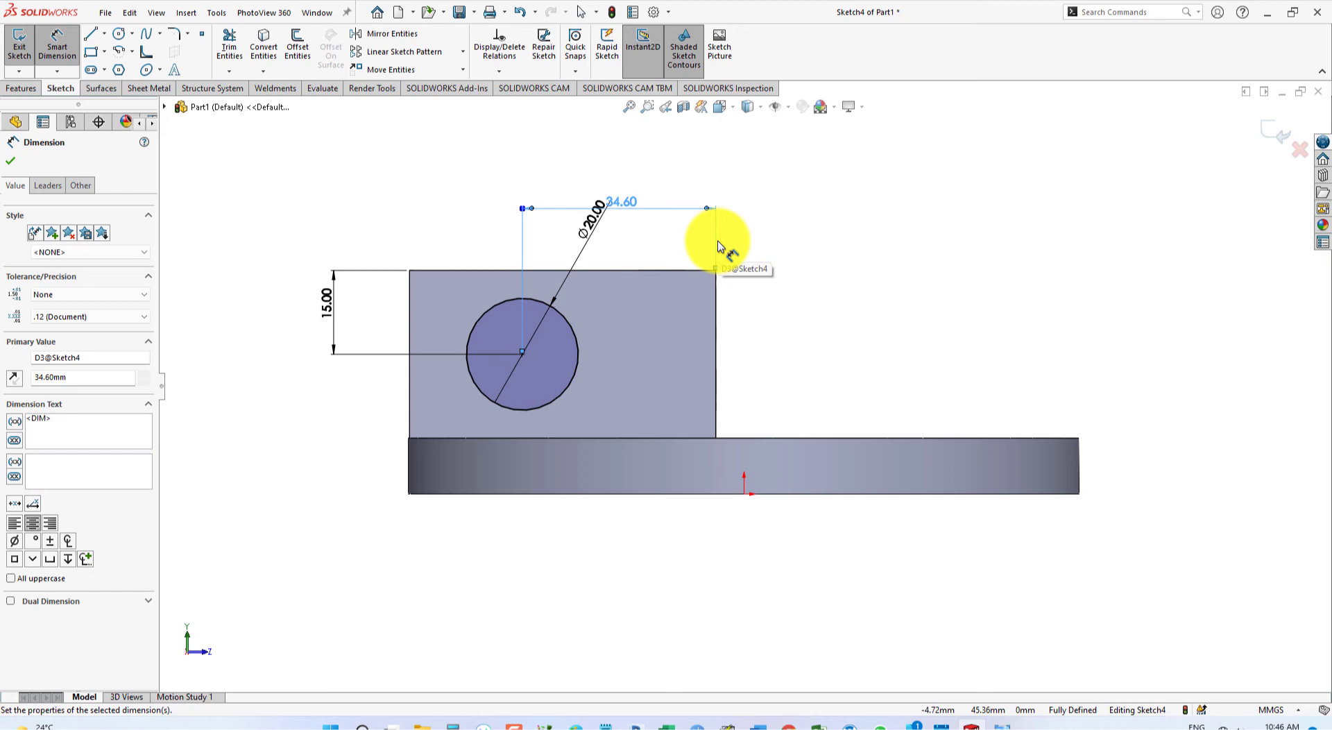
# Exit the sketch and extrude-cut the second Ø20 hole through the other wall.
pyautogui.click(6, 166)
pyautogui.moveTo(233, 194); pyautogui.dragTo(257, 337, button='middle')
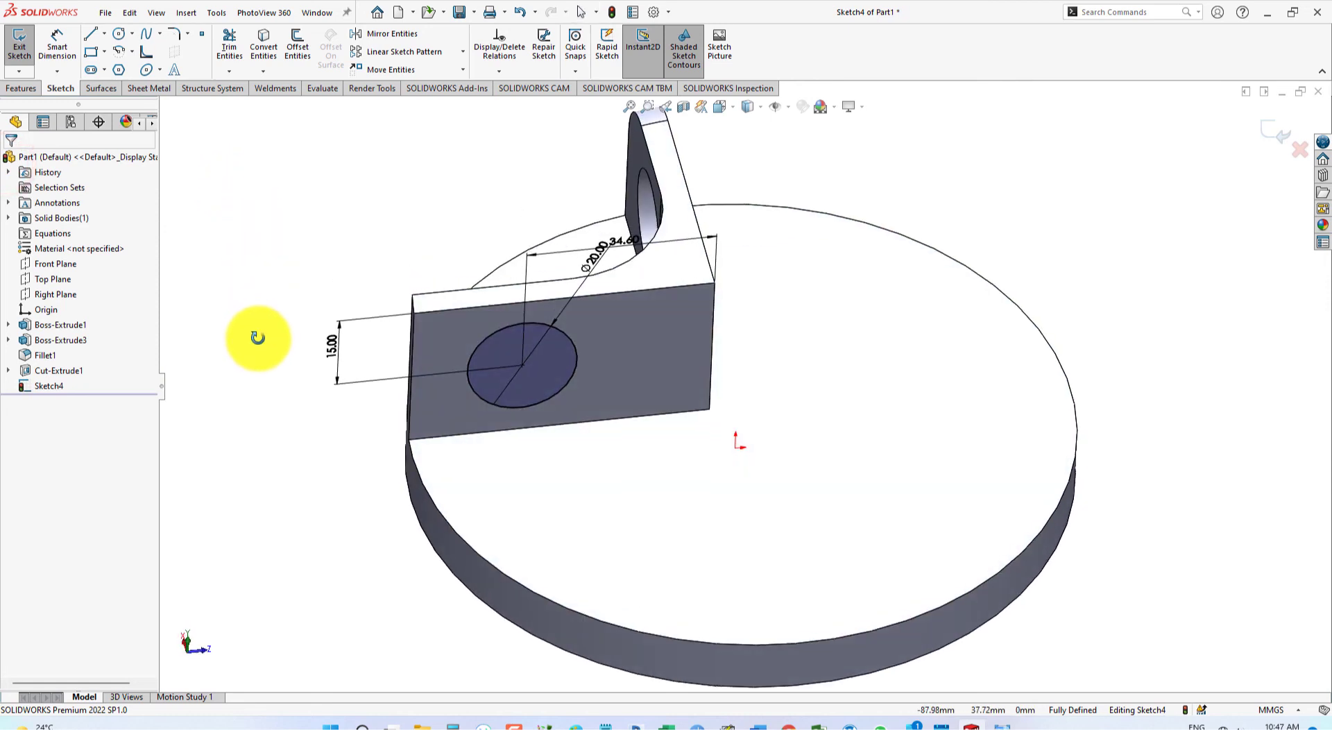
pyautogui.click(21, 88)
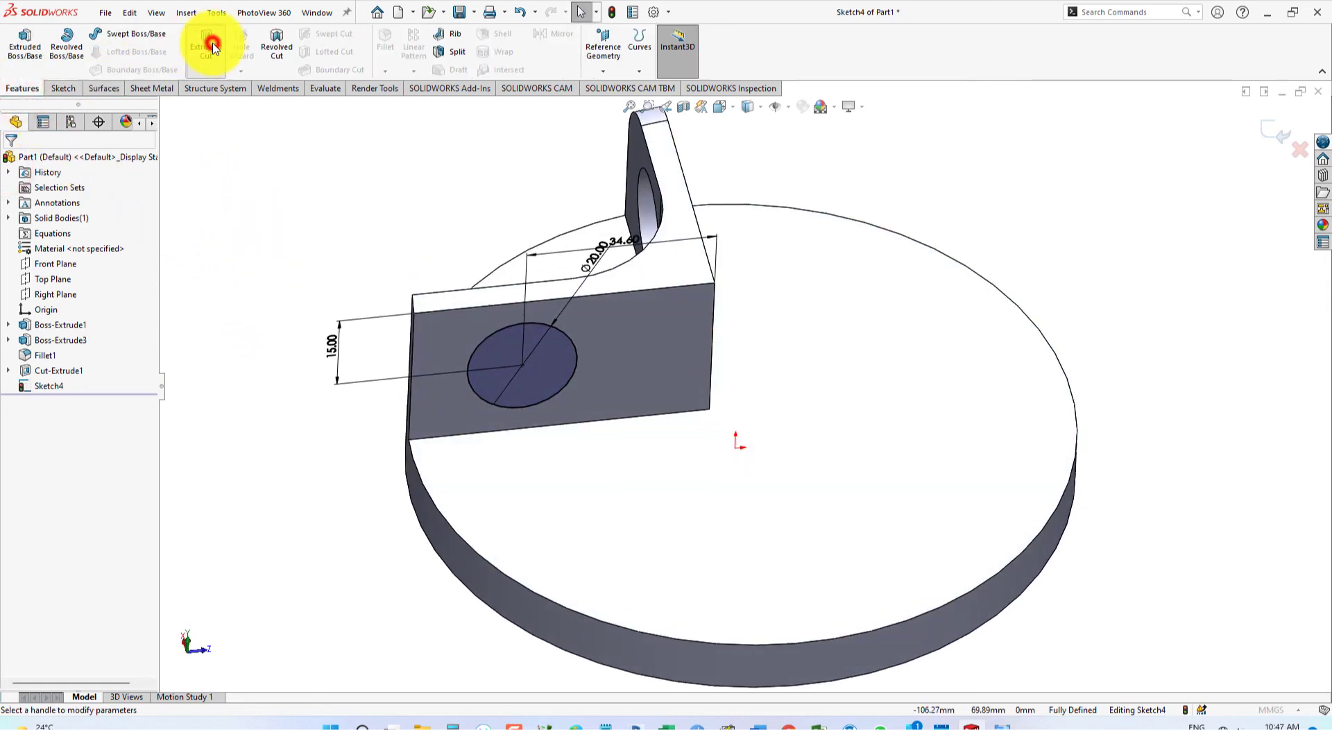
pyautogui.click(212, 47)
pyautogui.moveTo(268, 223)
pyautogui.mouseDown(button='middle')
pyautogui.moveTo(472, 319)
pyautogui.moveTo(380, 372)
pyautogui.mouseUp(button='middle')
pyautogui.click(10, 160)
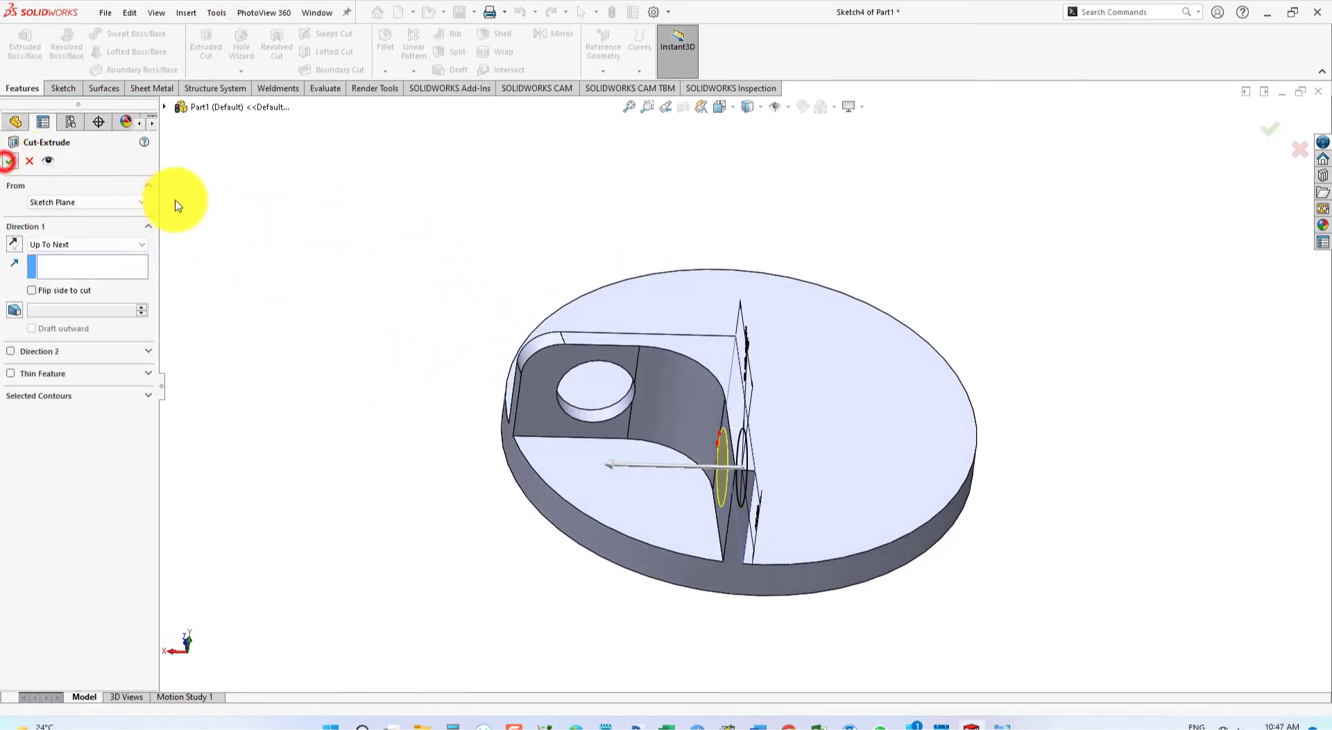
# Clear the selection and return the model to isometric view.
pyautogui.click(288, 203)
pyautogui.moveTo(390, 274)
pyautogui.mouseDown(button='middle')
pyautogui.moveTo(293, 258)
pyautogui.moveTo(458, 273)
pyautogui.mouseUp(button='middle')
pyautogui.press('space')
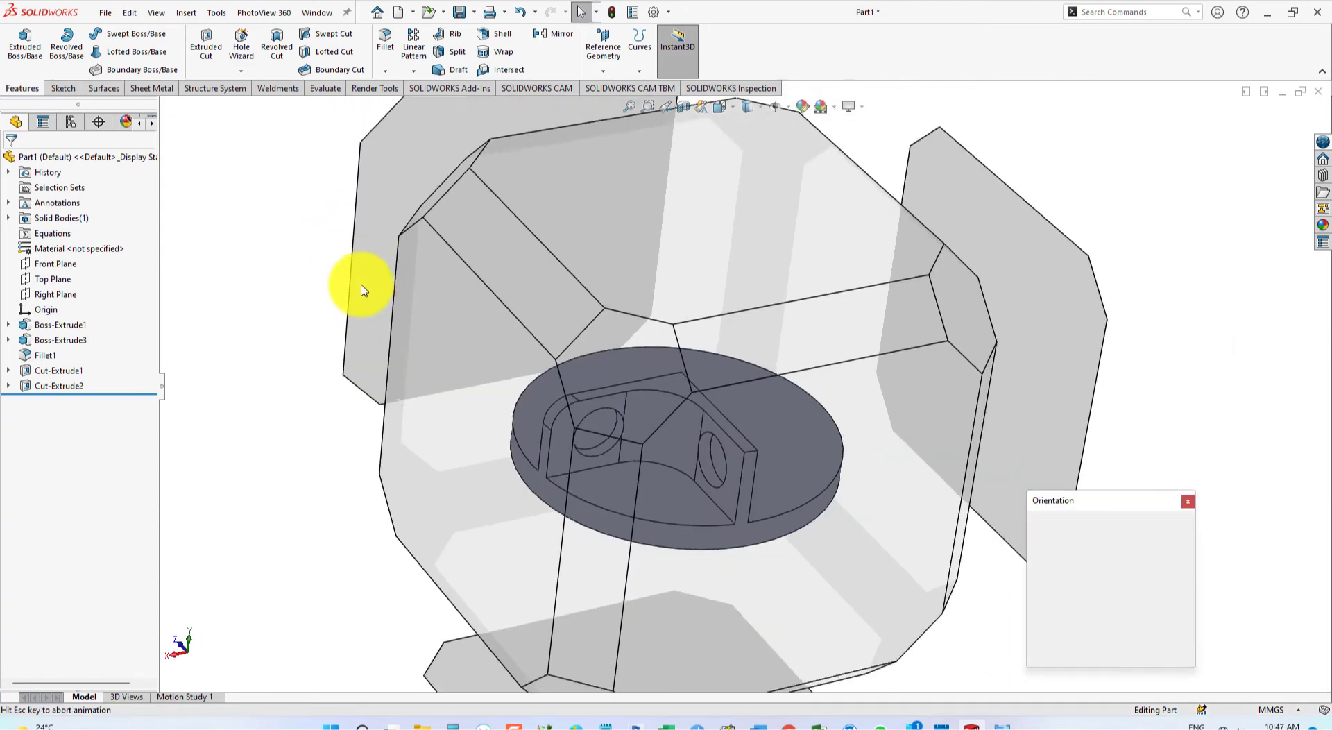
pyautogui.click(1178, 546)
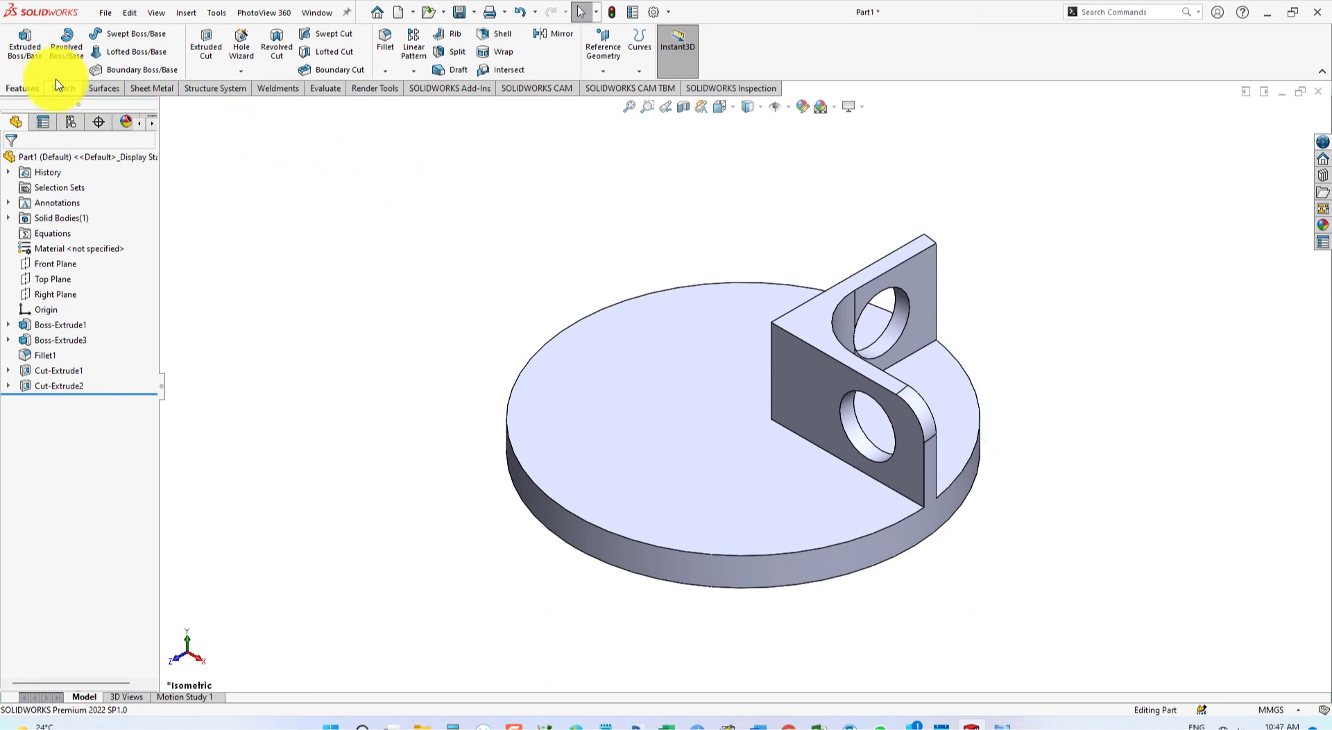
# Start a circular pattern of Boss-Extrude3, Fillet1, Cut-Extrude1 and Cut-Extrude2.
pyautogui.click(415, 72)
pyautogui.click(447, 107)
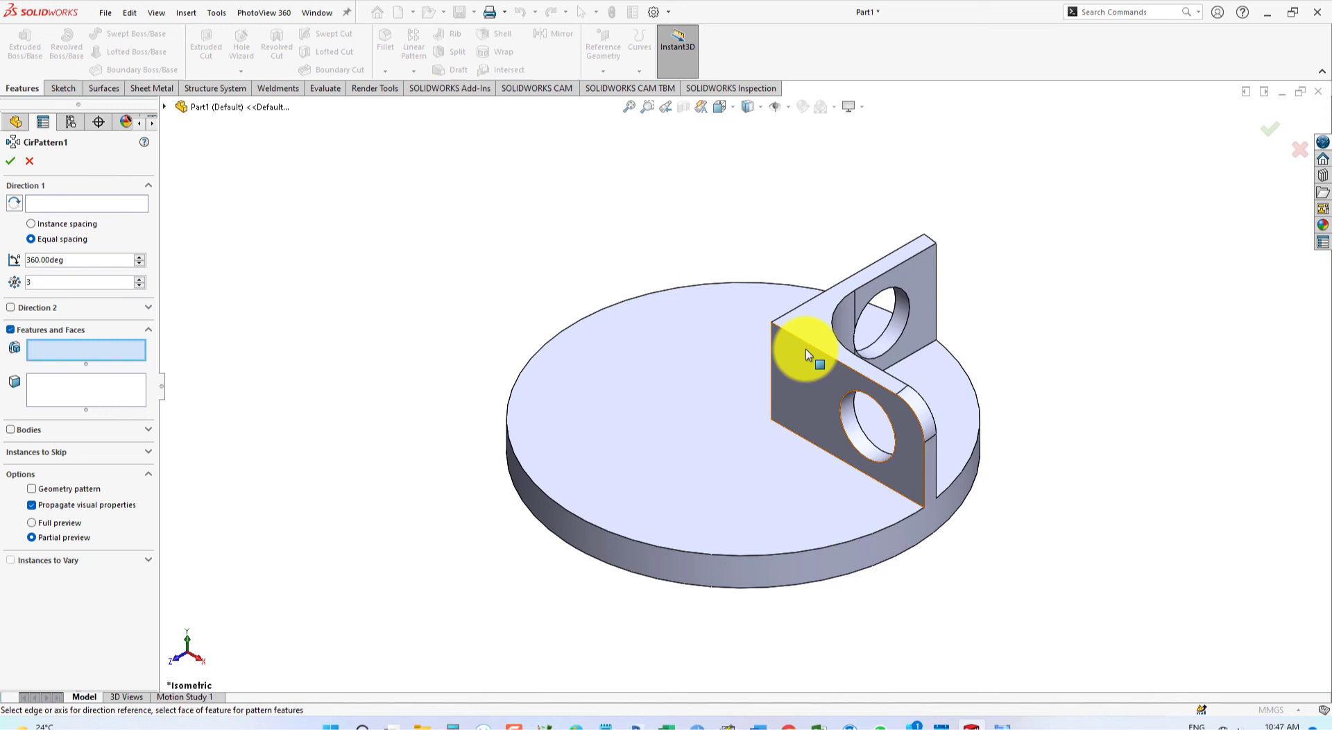
pyautogui.click(165, 107)
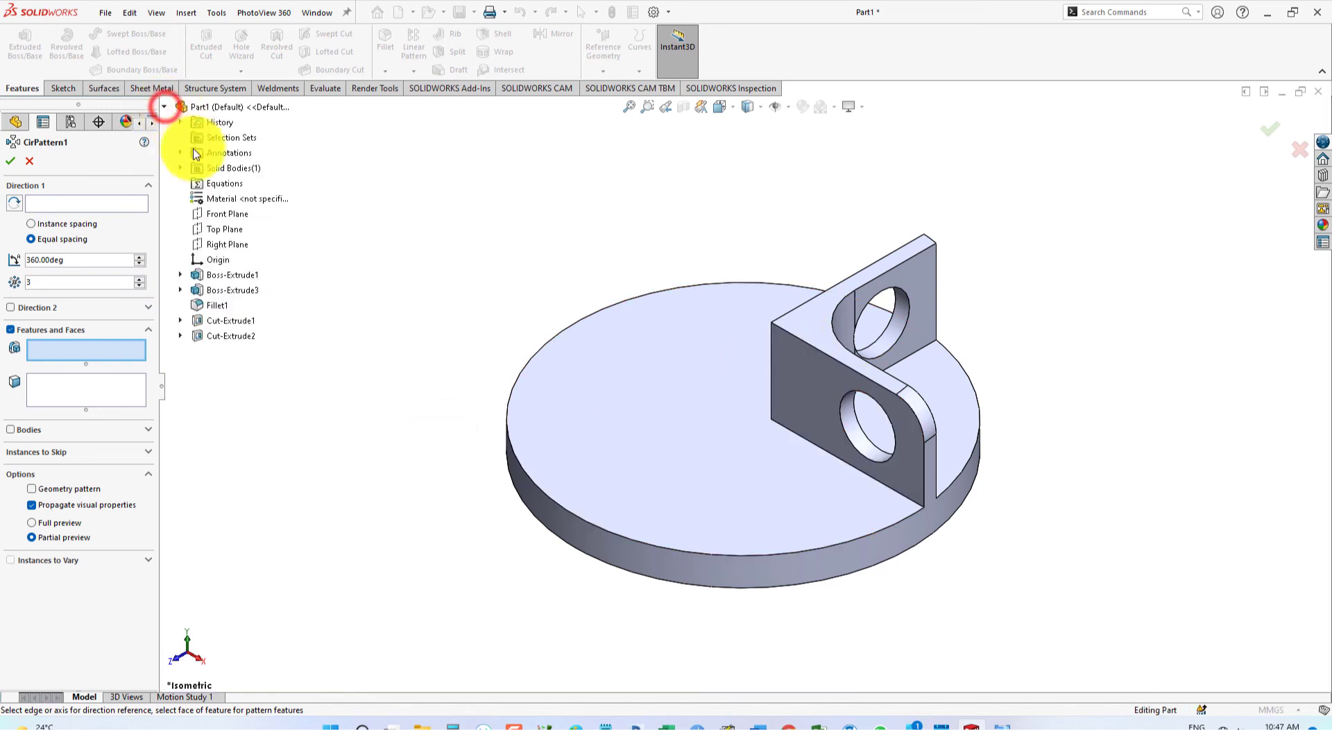
pyautogui.click(229, 291)
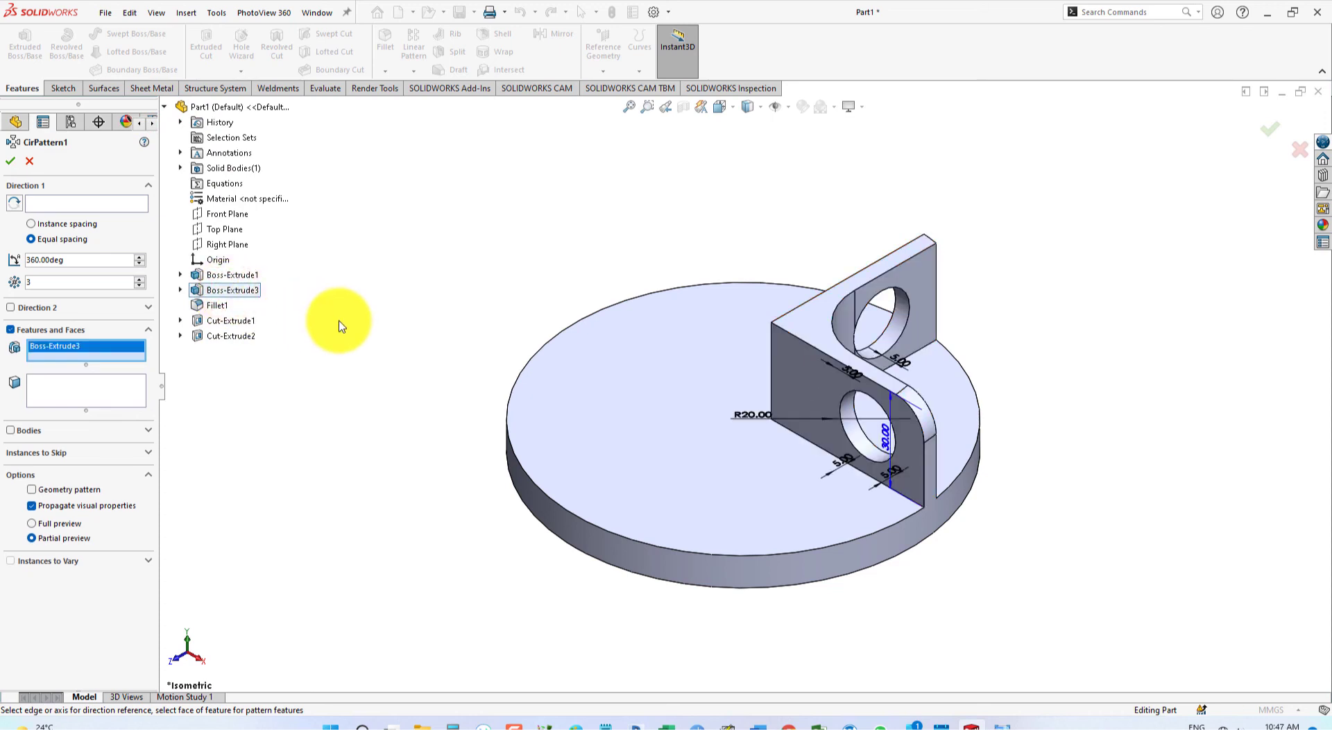
pyautogui.click(222, 305)
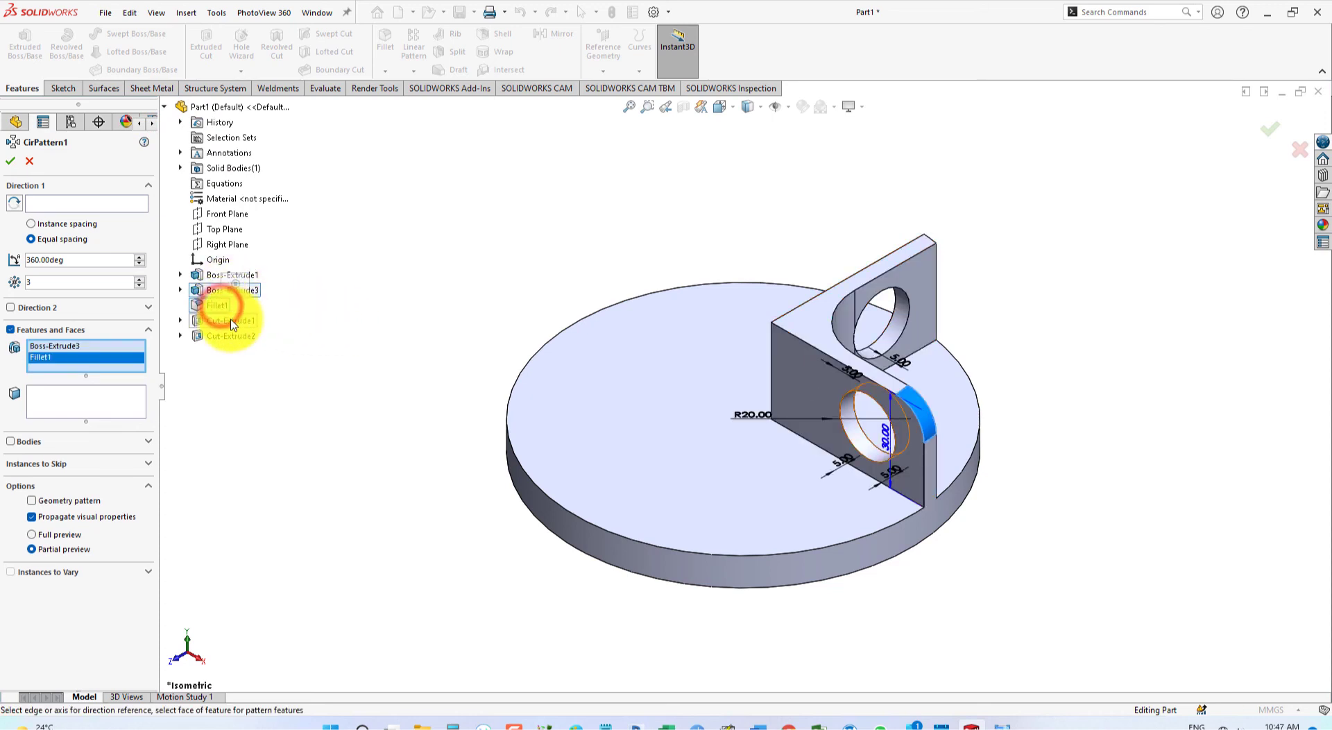
pyautogui.click(231, 322)
pyautogui.click(231, 337)
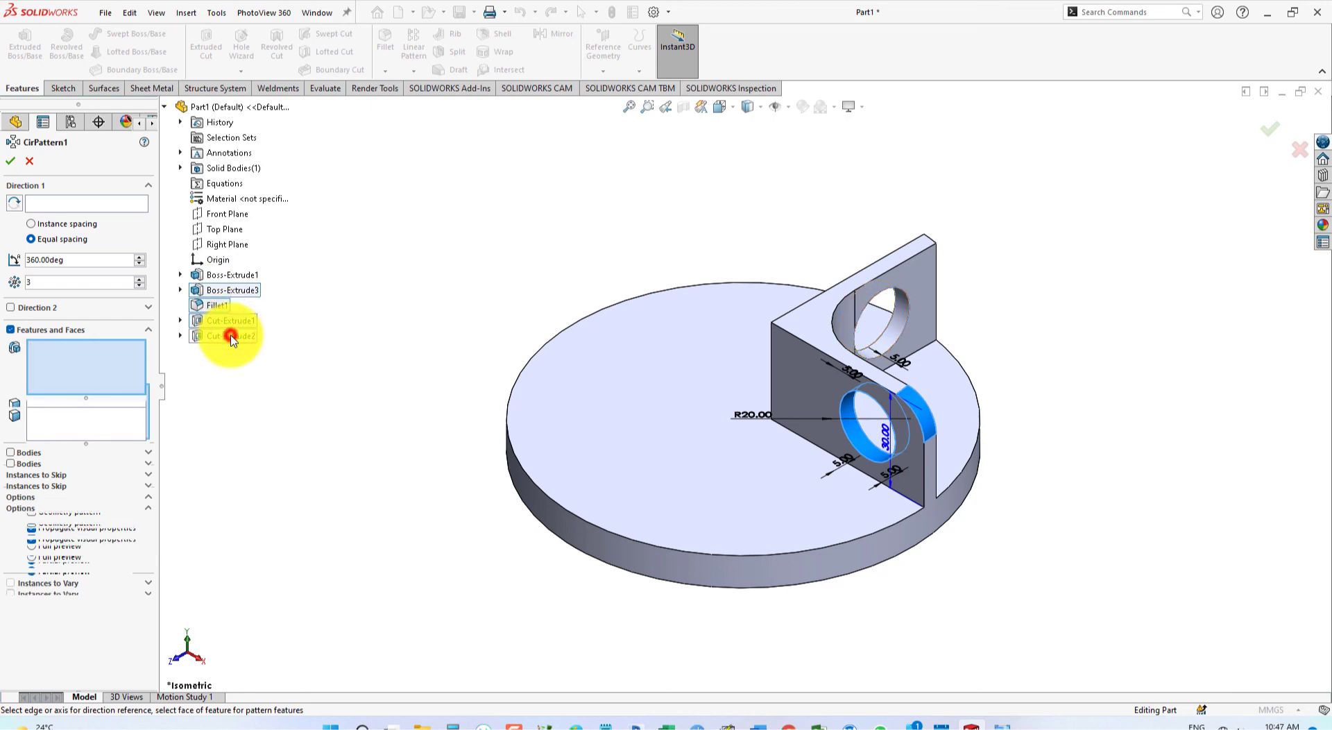
# Pattern them around the disc's circular edge with 4 instances and confirm.
pyautogui.click(102, 205)
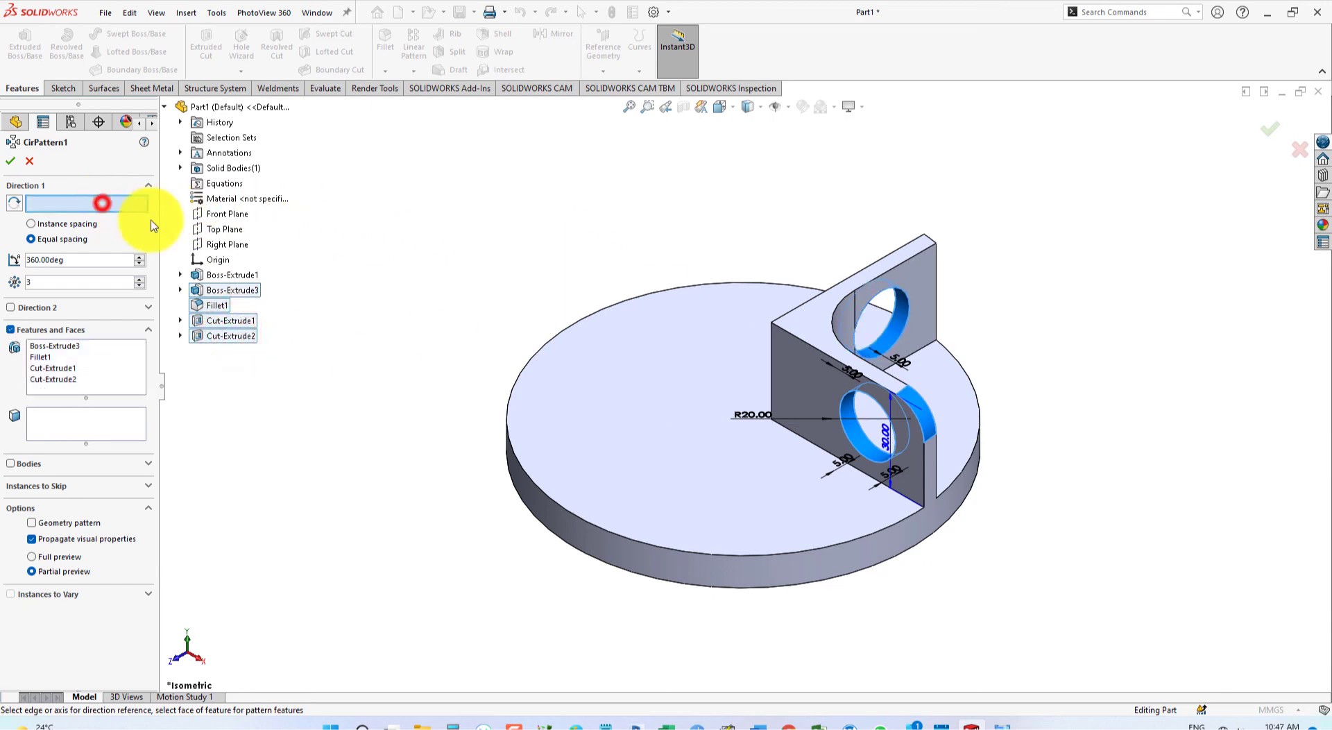
pyautogui.moveTo(377, 268)
pyautogui.mouseDown(button='middle')
pyautogui.moveTo(393, 421)
pyautogui.moveTo(409, 430)
pyautogui.mouseUp(button='middle')
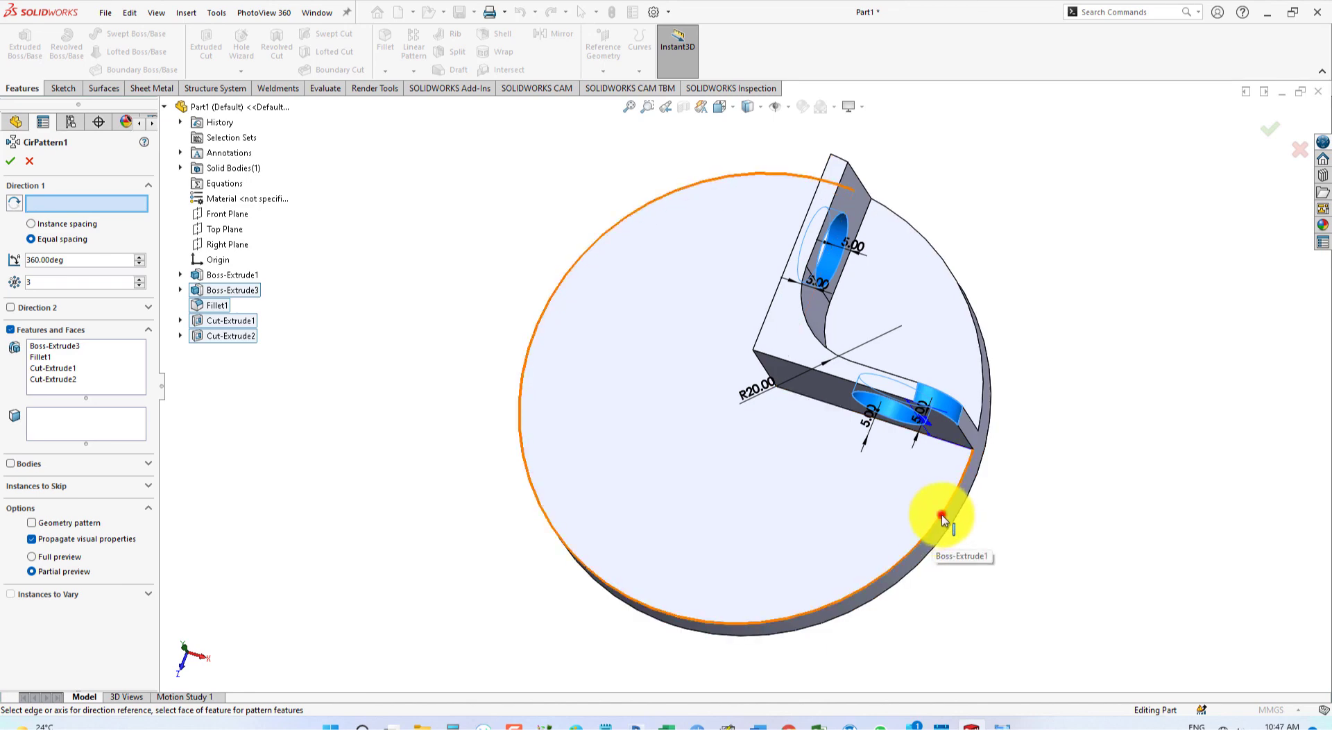
pyautogui.click(942, 519)
pyautogui.moveTo(981, 610)
pyautogui.mouseDown(button='middle')
pyautogui.moveTo(1017, 619)
pyautogui.moveTo(984, 613)
pyautogui.mouseUp(button='middle')
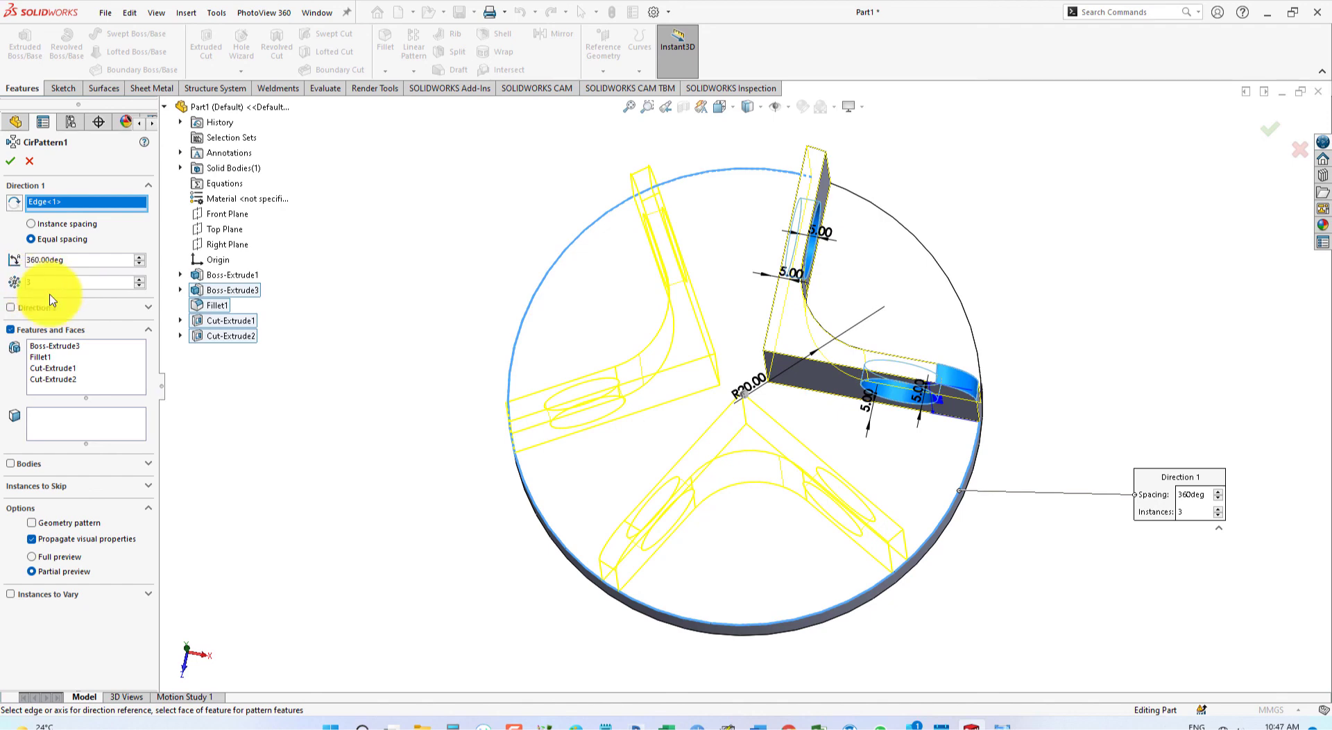
pyautogui.hotkey('alt', 'Tab')
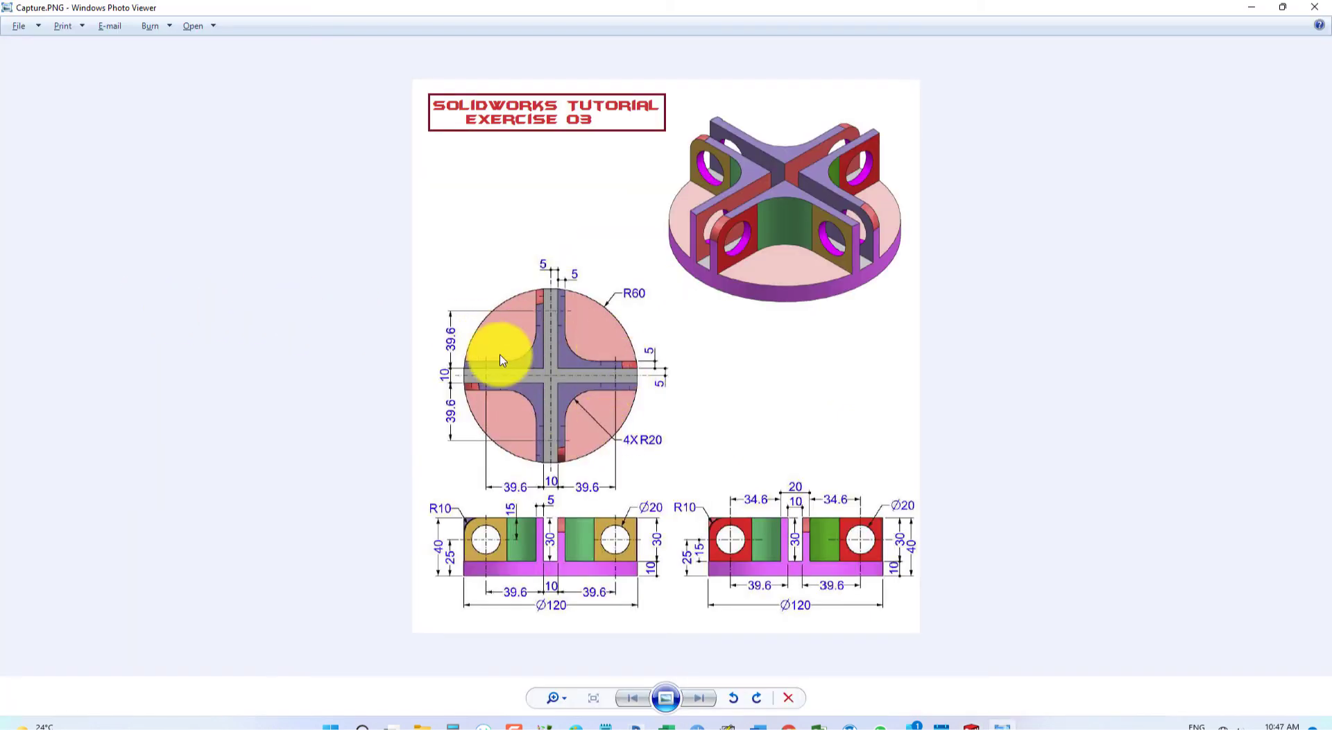
pyautogui.hotkey('alt', 'Tab')
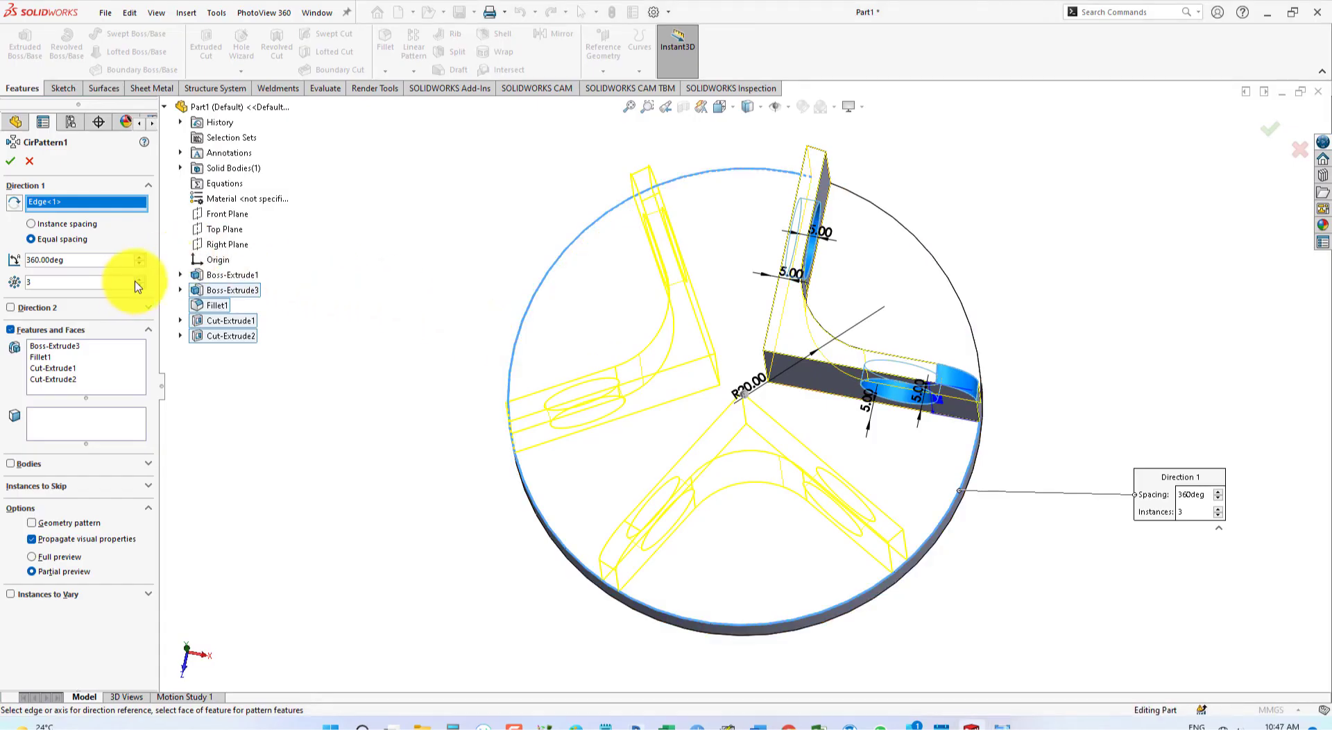
pyautogui.click(138, 279)
pyautogui.moveTo(259, 386)
pyautogui.mouseDown(button='middle')
pyautogui.moveTo(296, 437)
pyautogui.moveTo(272, 401)
pyautogui.moveTo(291, 158)
pyautogui.moveTo(351, 155)
pyautogui.moveTo(416, 244)
pyautogui.moveTo(312, 299)
pyautogui.mouseUp(button='middle')
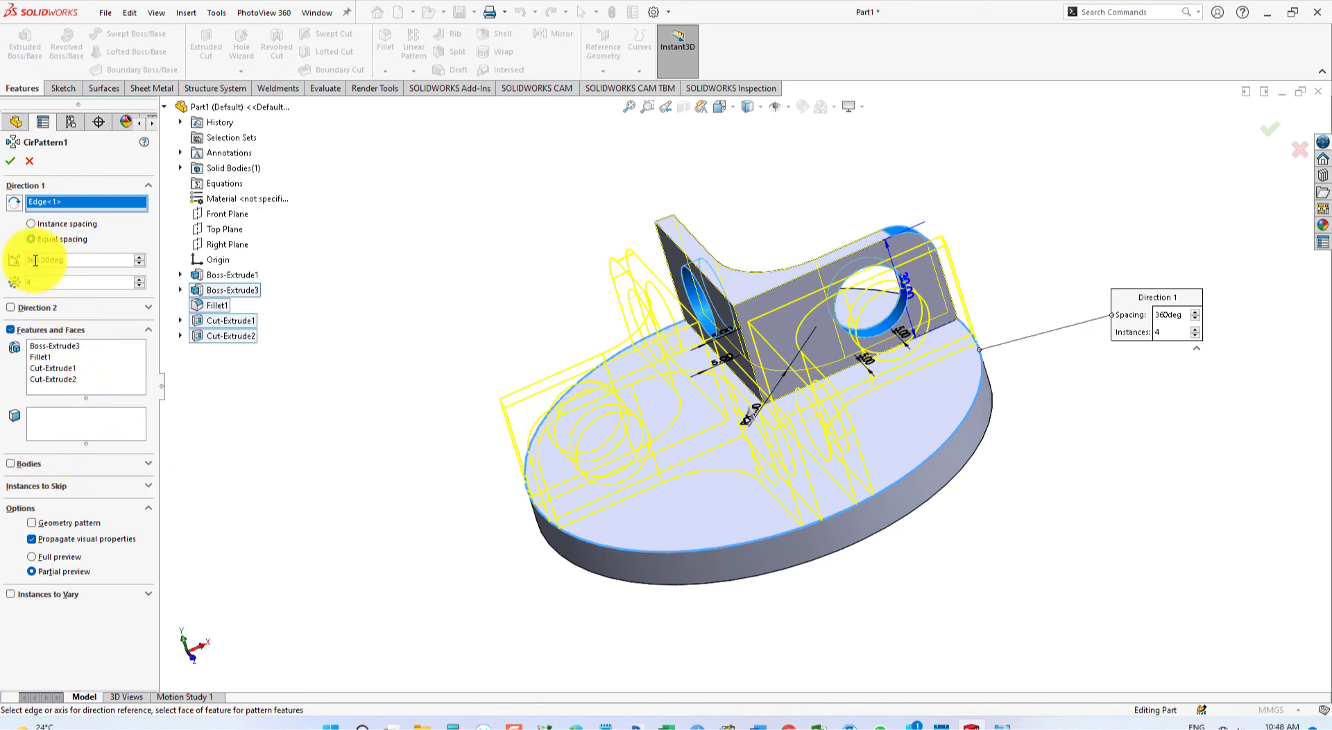
pyautogui.click(9, 161)
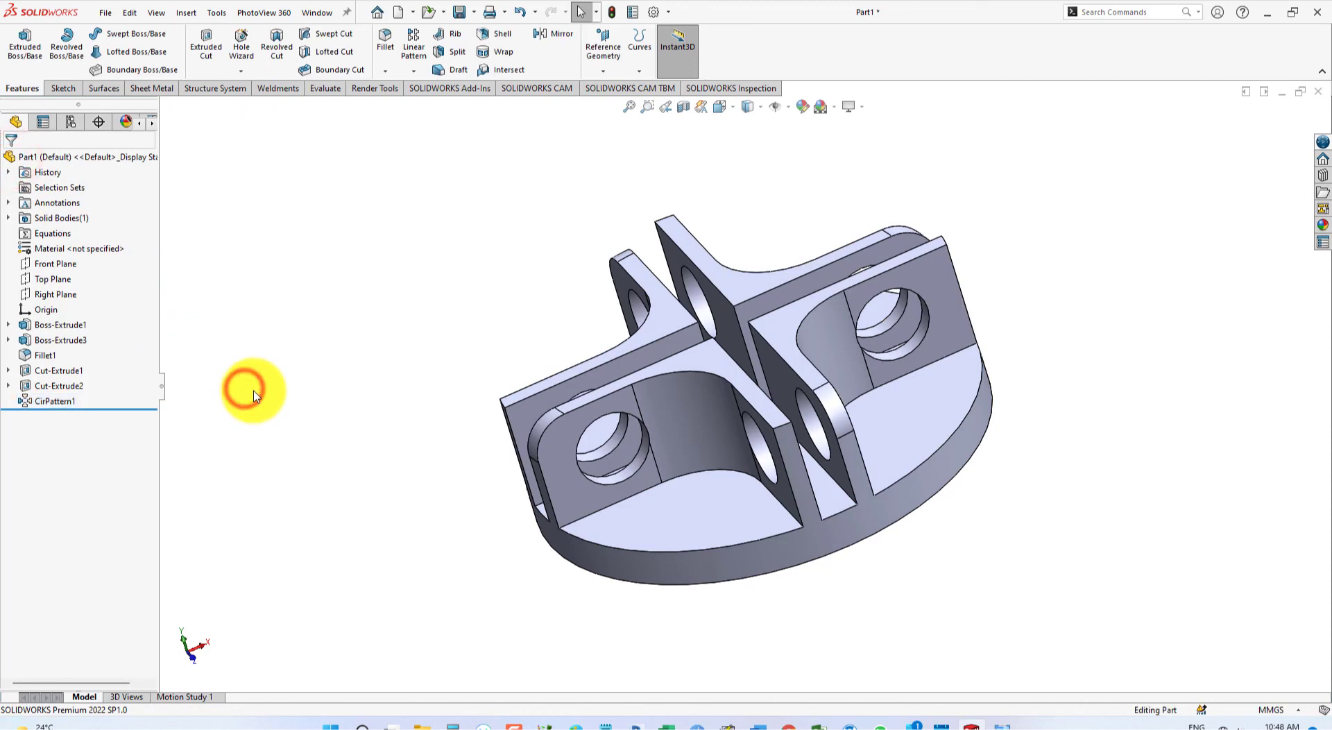
pyautogui.press('space')
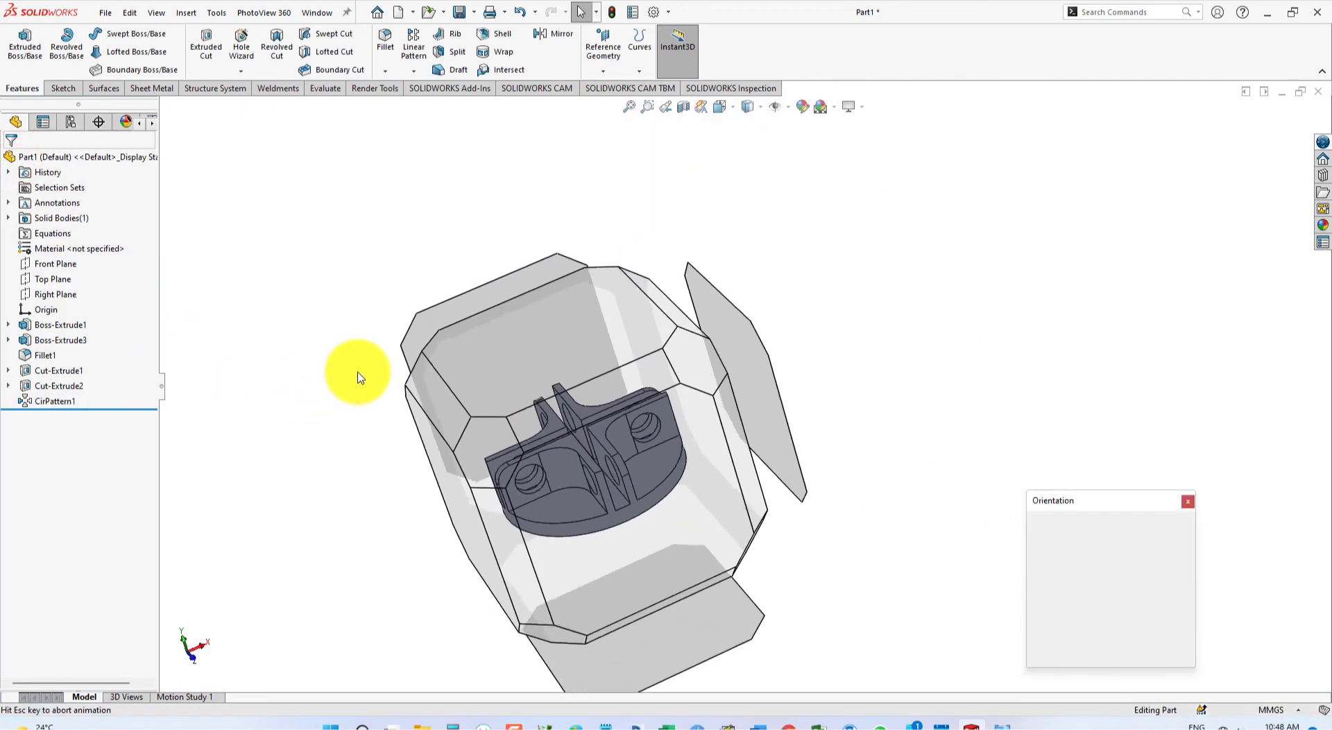
pyautogui.click(1181, 546)
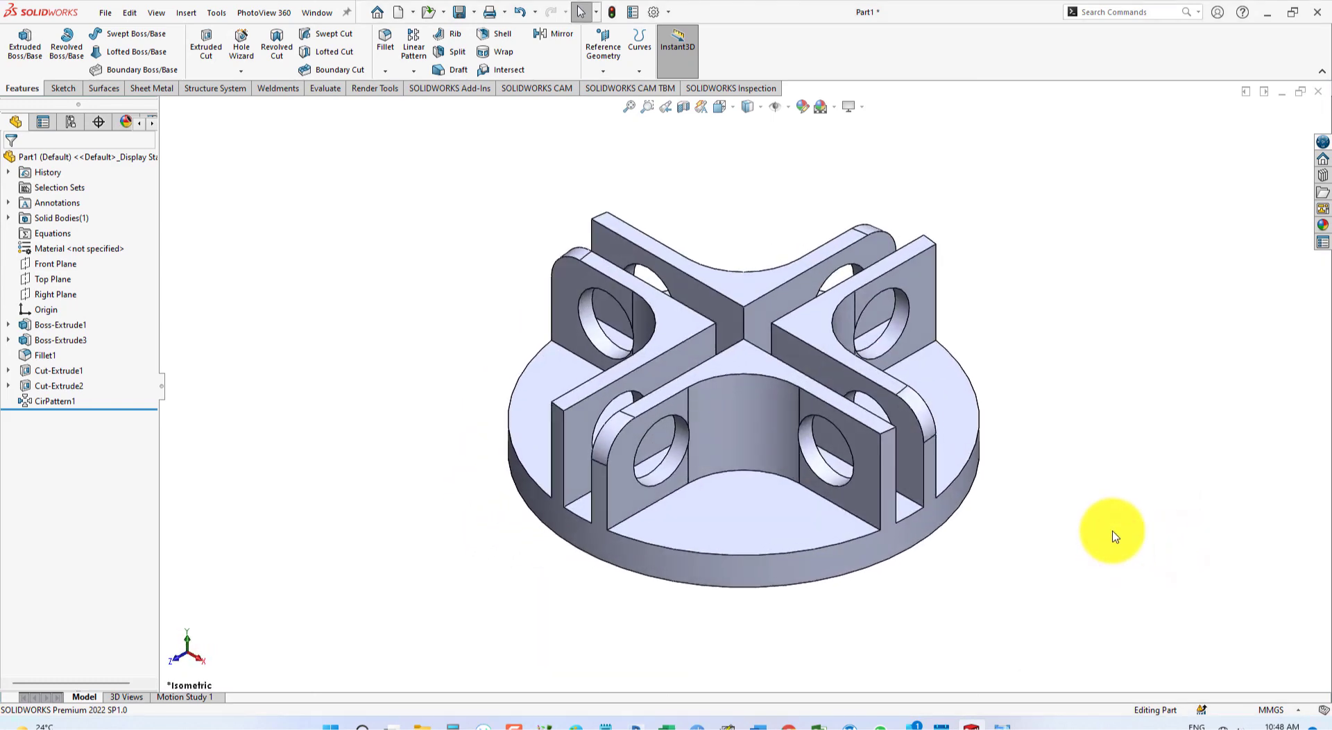
pyautogui.hotkey('alt', 'Tab')
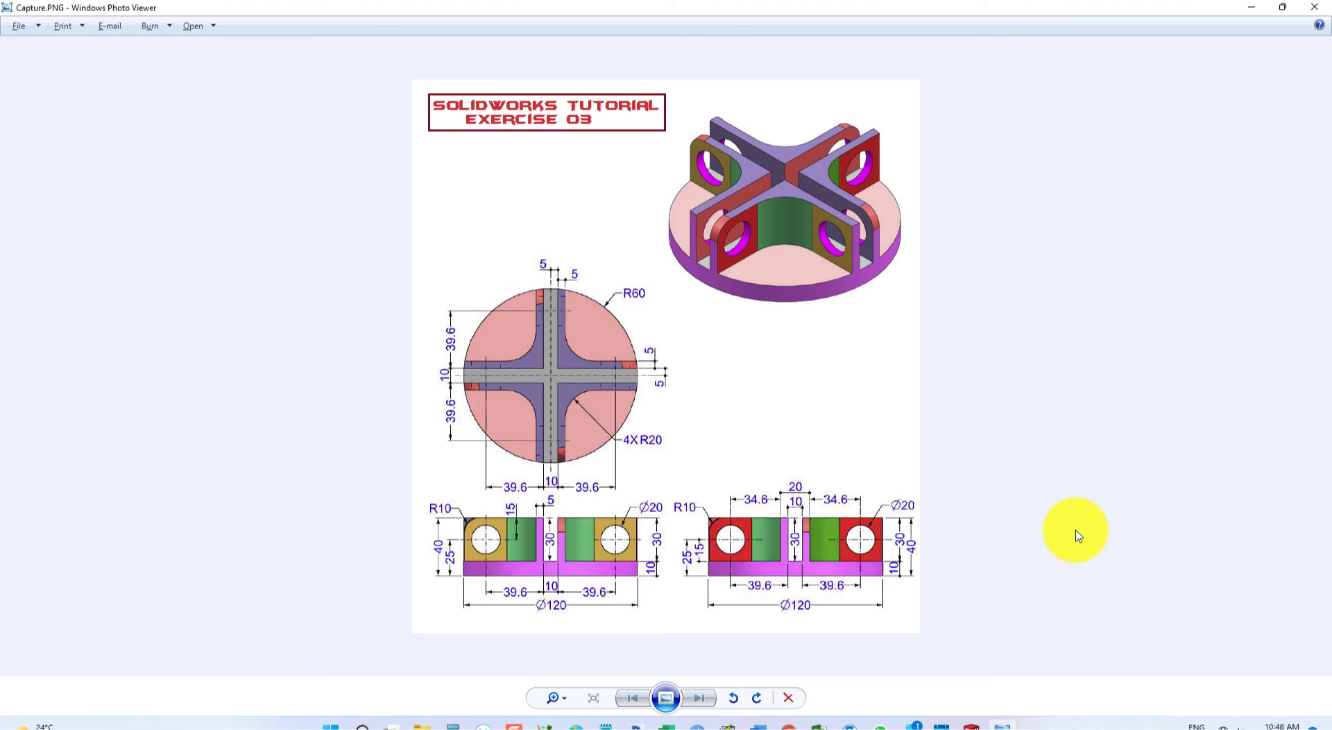
pyautogui.hotkey('alt', 'Tab')
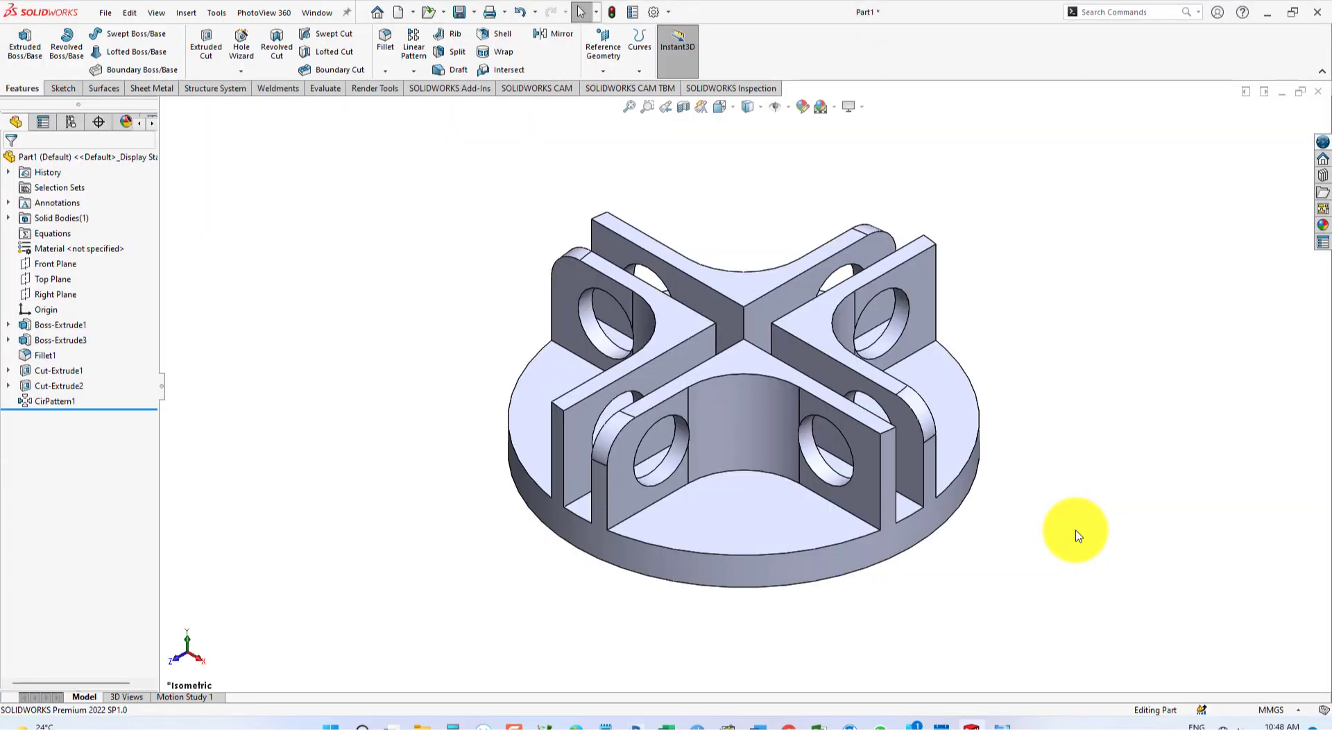
pyautogui.hotkey('alt', 'Tab')
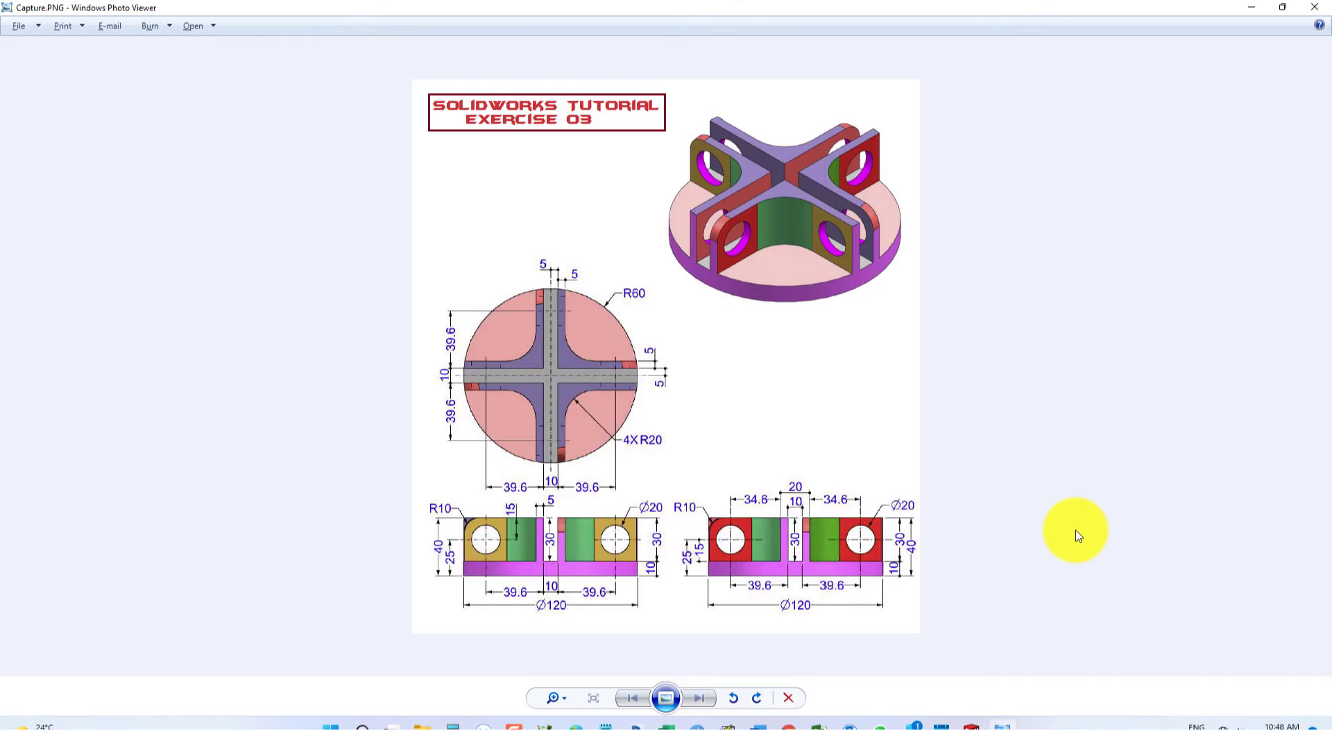
pyautogui.hotkey('alt', 'Tab')
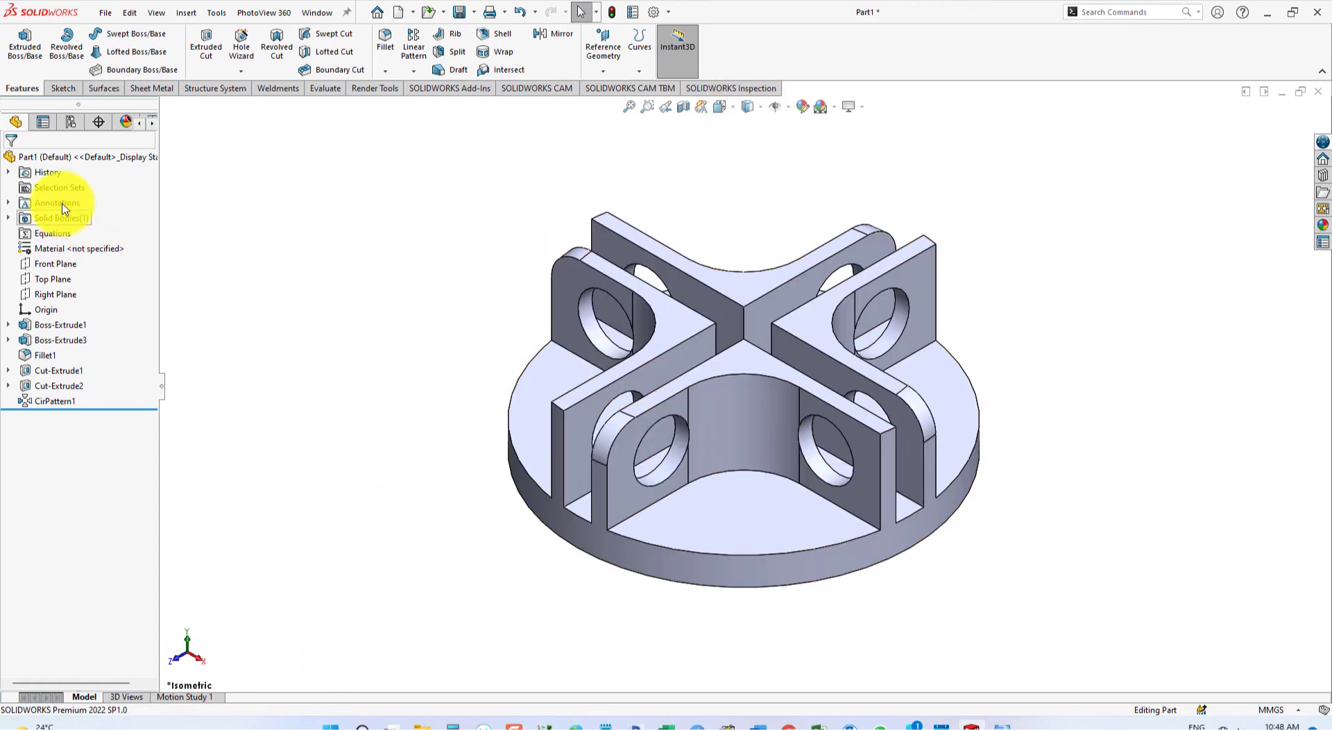
# Assign Cast Carbon Steel as the part material, then open and play Motion Study 1.
pyautogui.rightClick(65, 248)
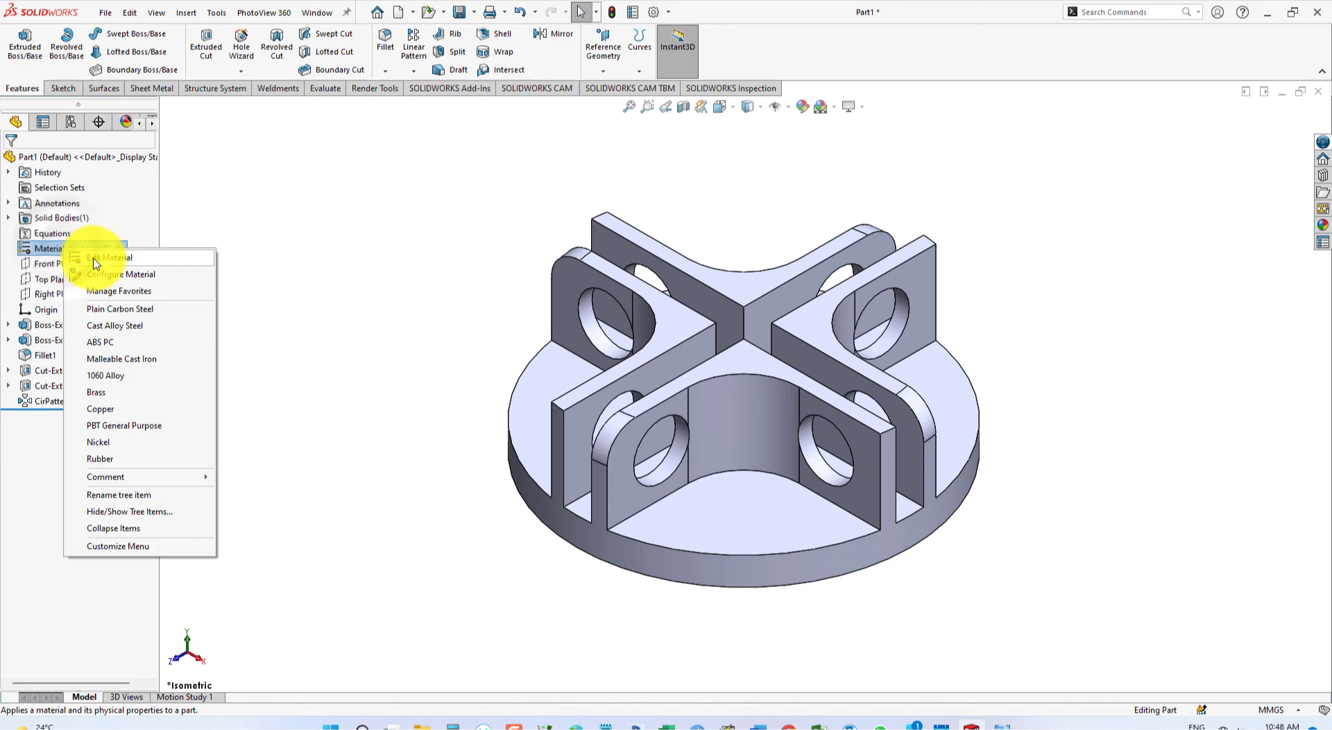
pyautogui.click(95, 262)
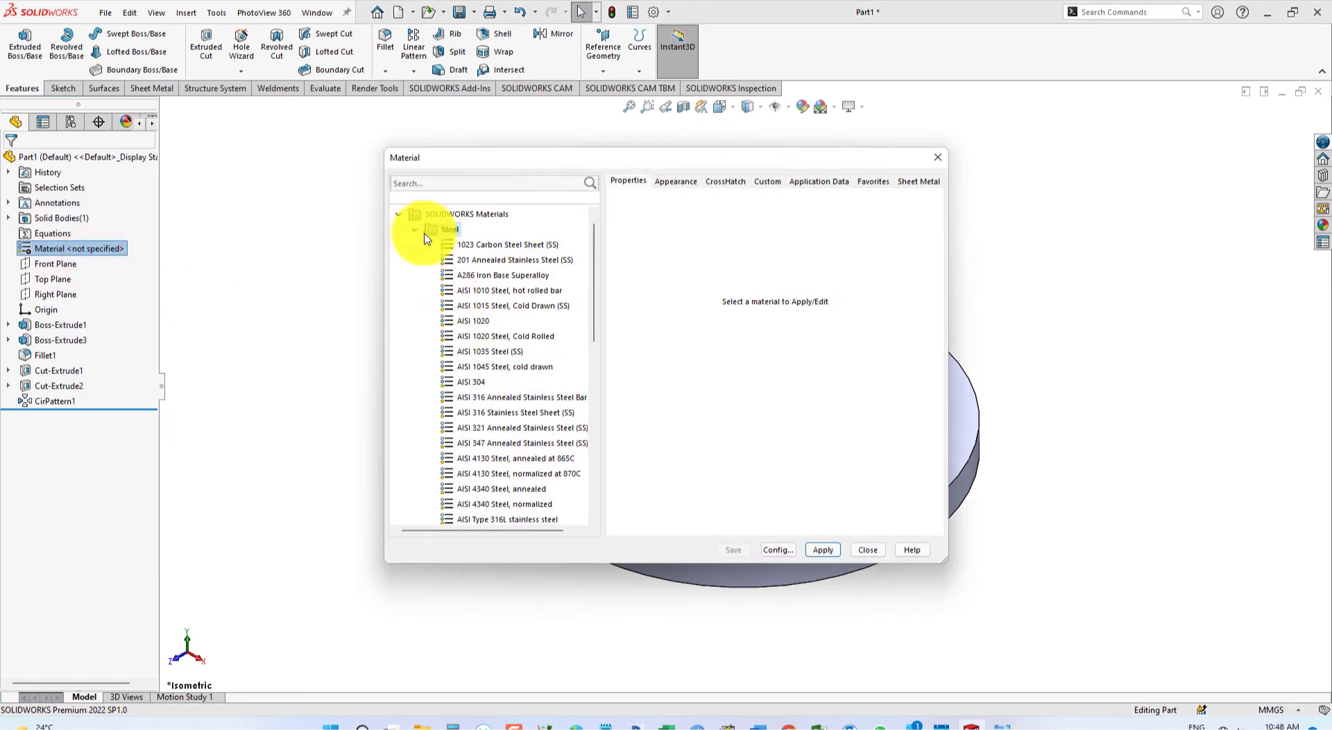
pyautogui.moveTo(500, 164); pyautogui.dragTo(148, 101)
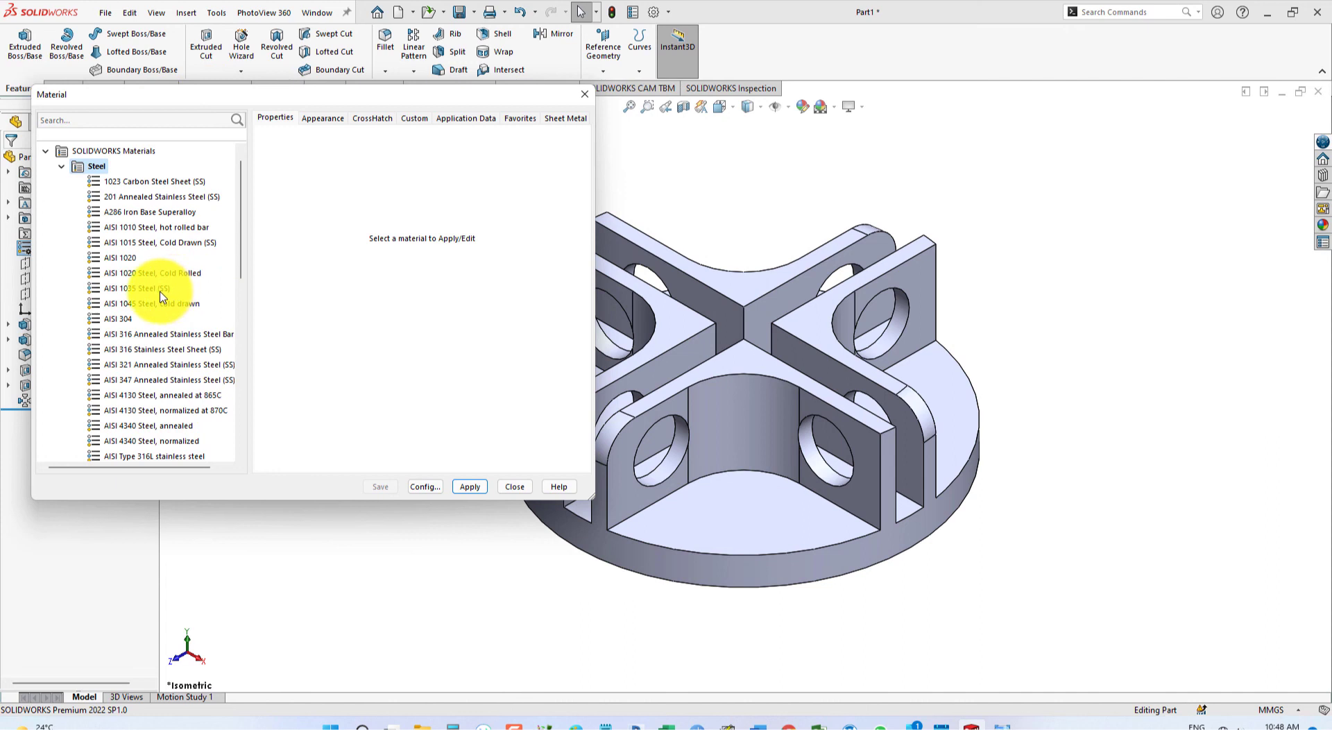
pyautogui.scroll(-3, 160, 296)
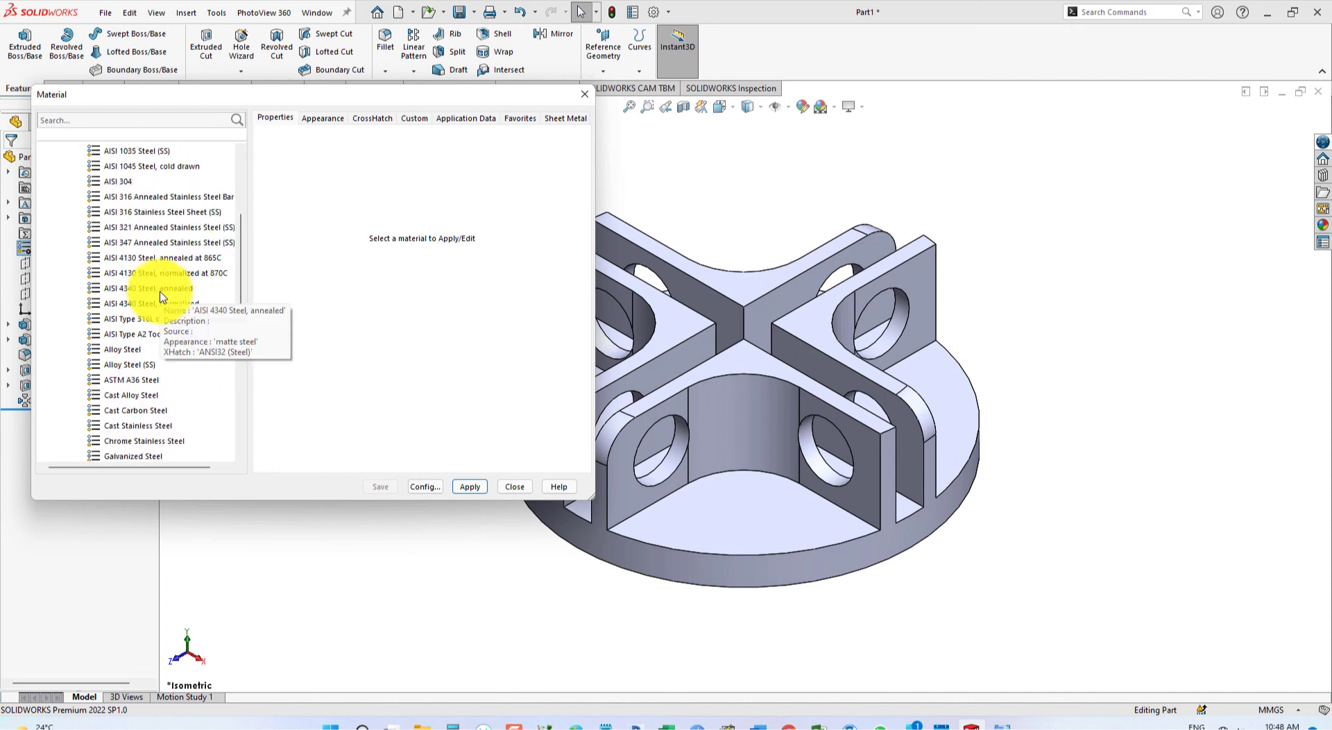
pyautogui.scroll(-2, 160, 296)
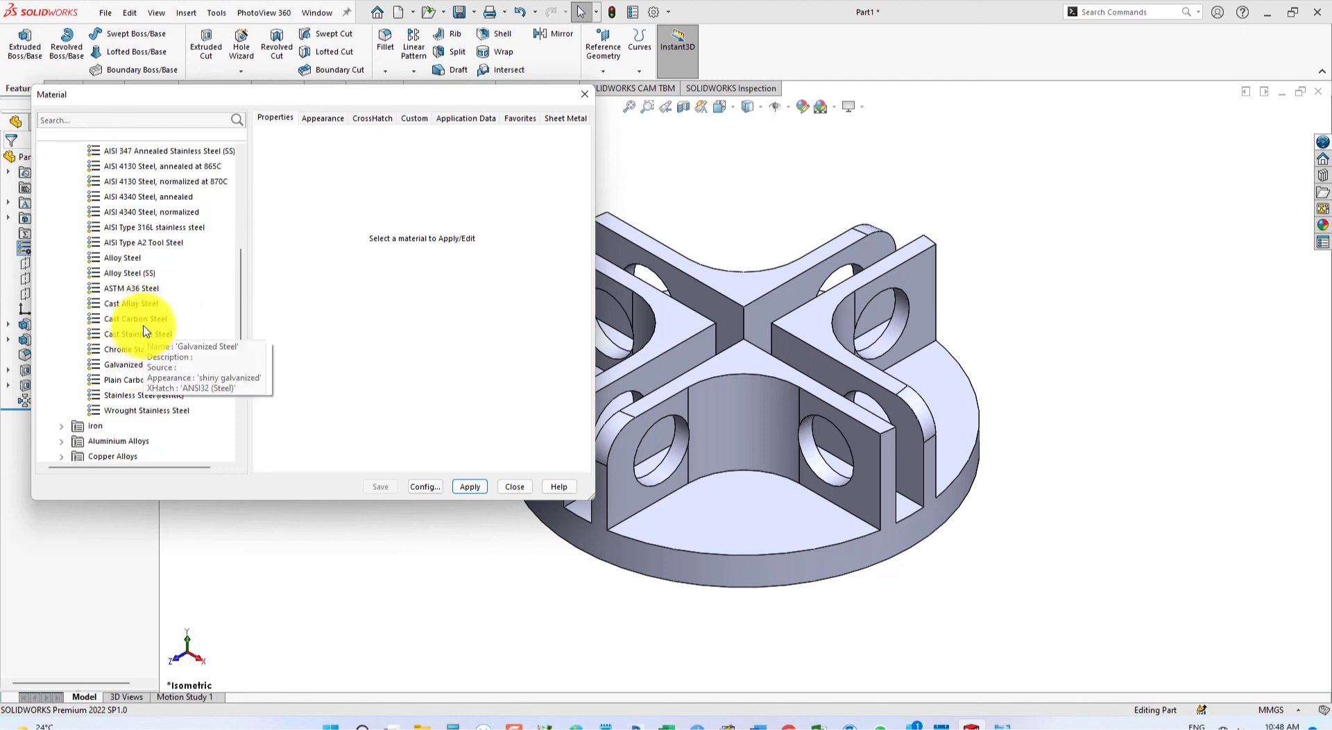
pyautogui.click(139, 319)
pyautogui.click(478, 489)
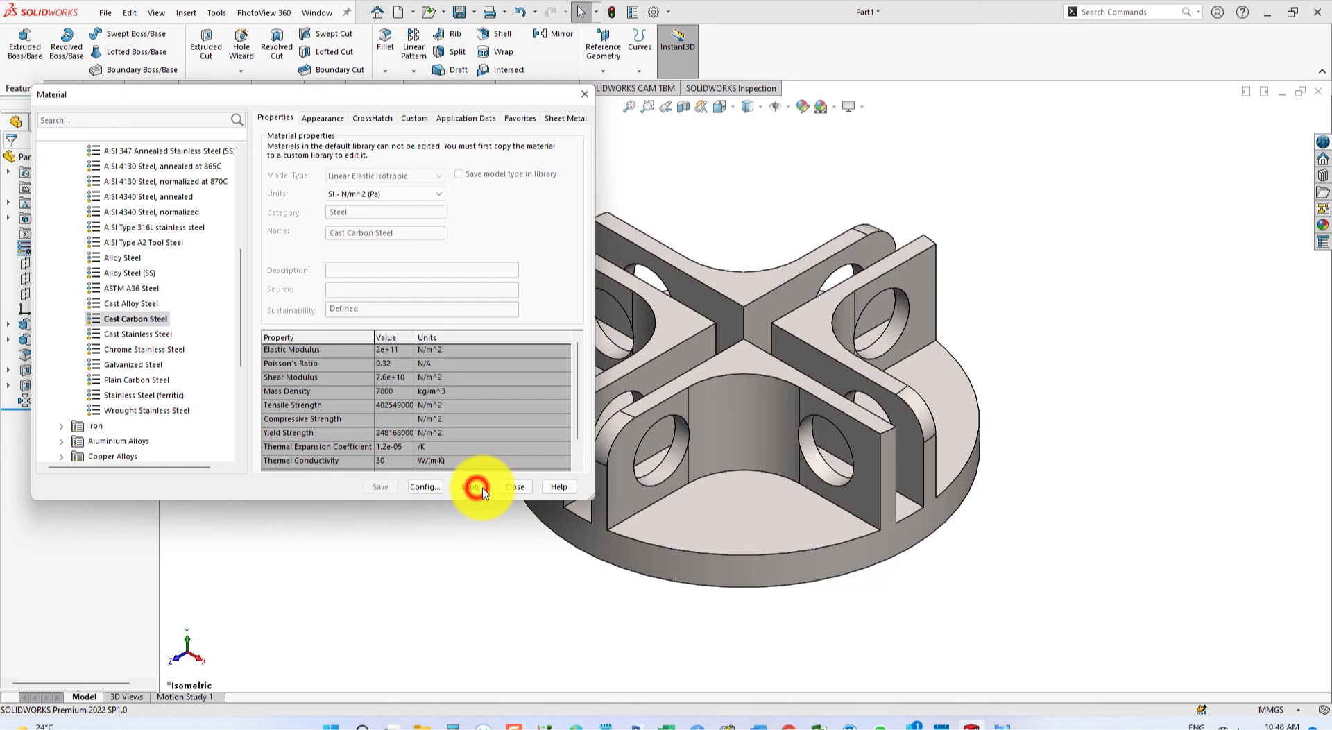
pyautogui.click(516, 488)
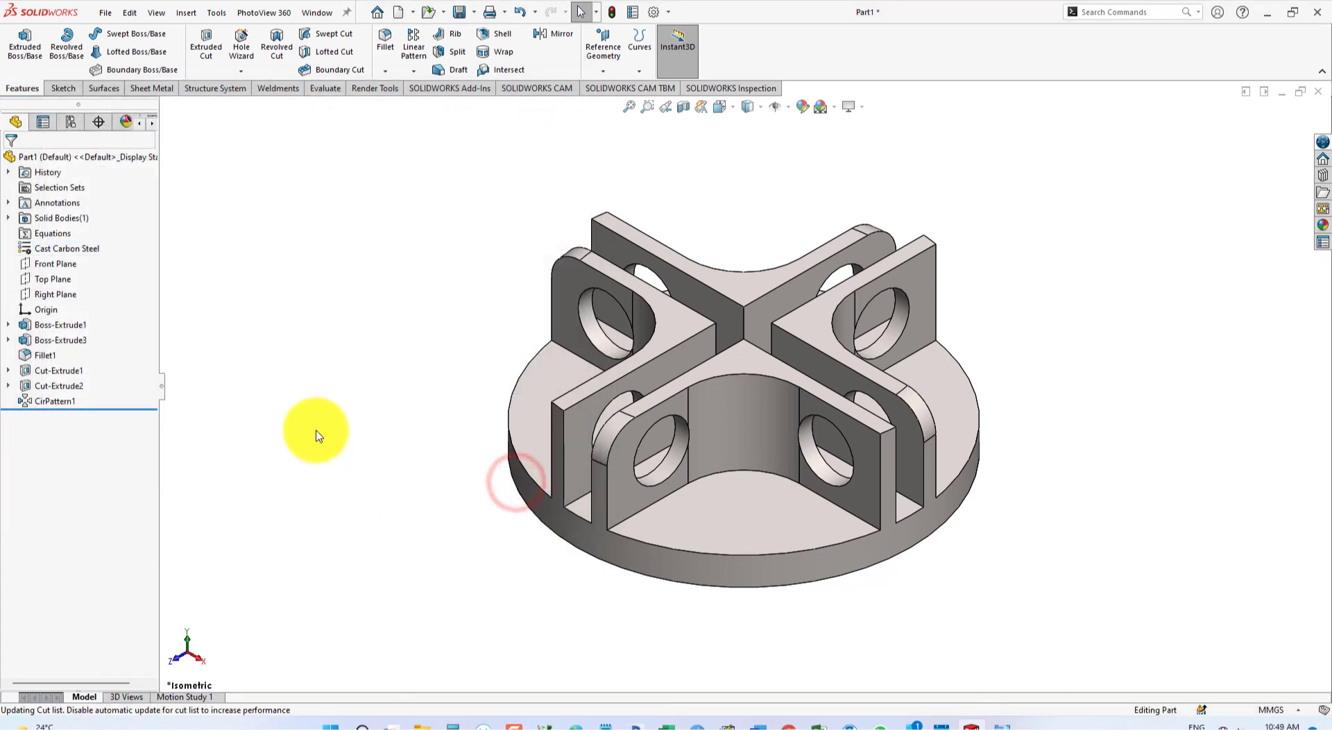
pyautogui.click(191, 696)
pyautogui.click(21, 681)
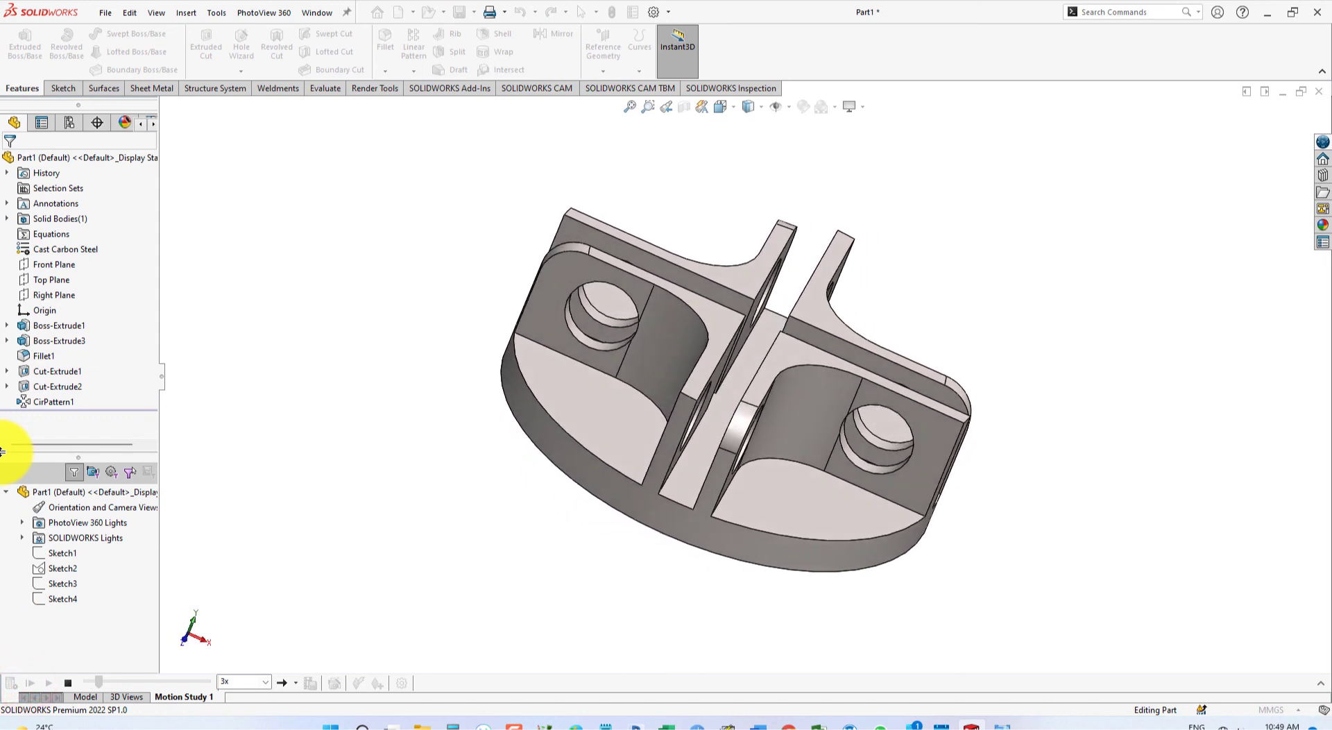